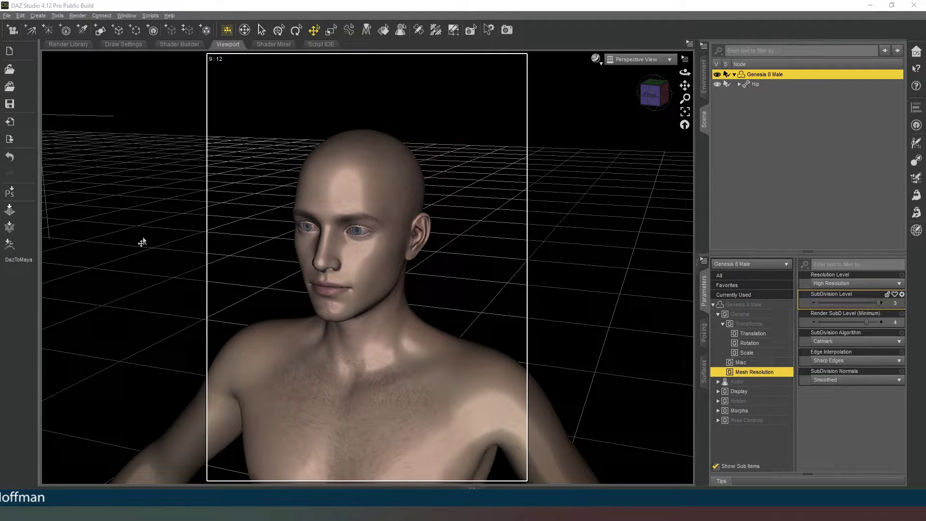
- Send Genesis 8 Male to ZBrush via GoZ at current resolution with deformations
click(12, 246)
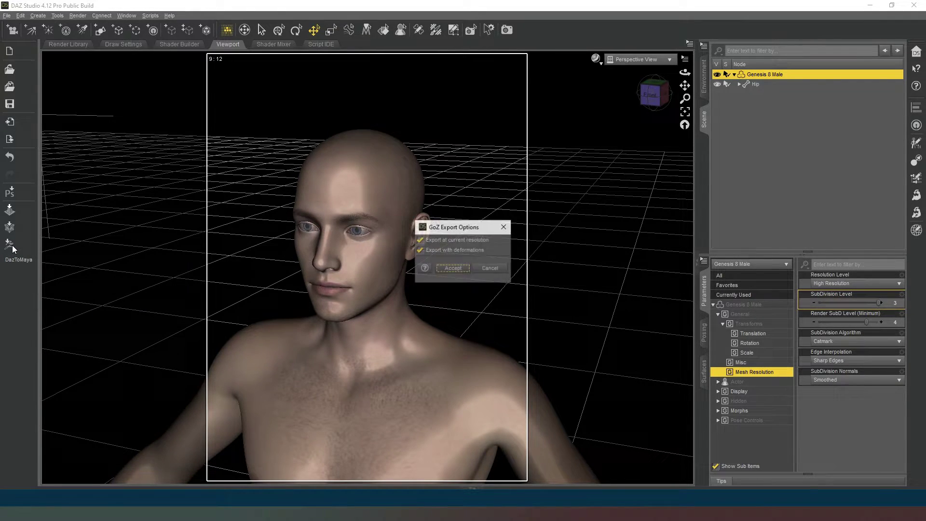
click(454, 268)
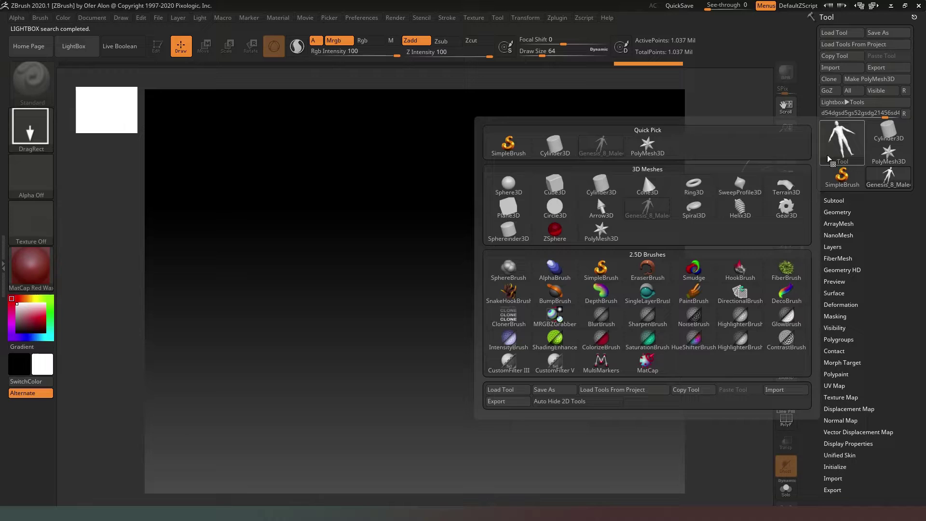
- Draw the Genesis tool on the canvas in Edit mode, upright, framed and moved lower
mouse_move(234, 190)
mouse_down()
mouse_move(547, 397)
mouse_move(681, 391)
mouse_up()
key(t)
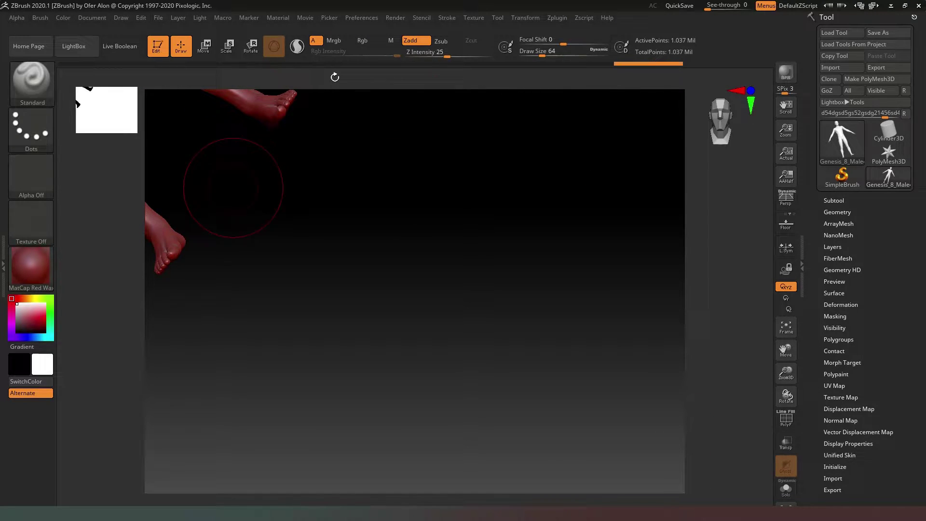
click(720, 116)
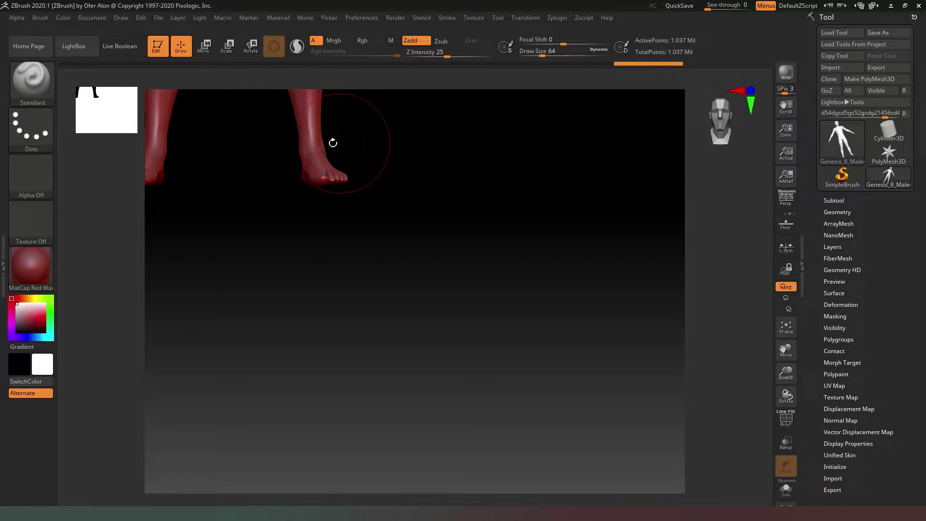
click(786, 328)
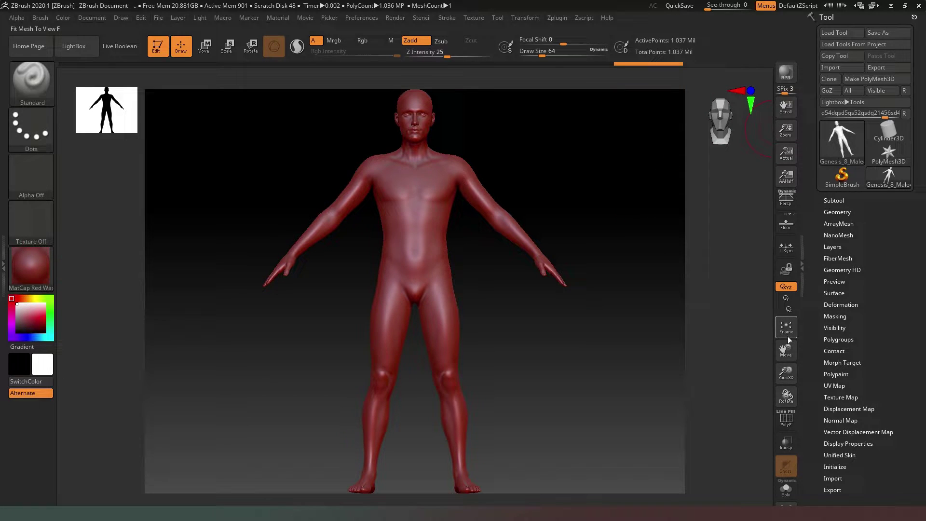
drag(786, 348, 781, 430)
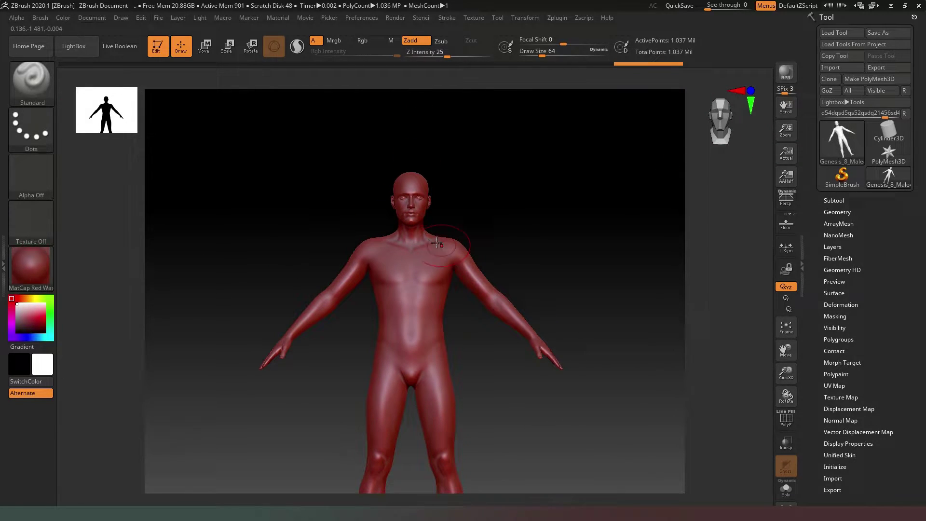
- Isolate the head with a SelectRect and remove the body with Del Hidden
key(ctrl+shift)
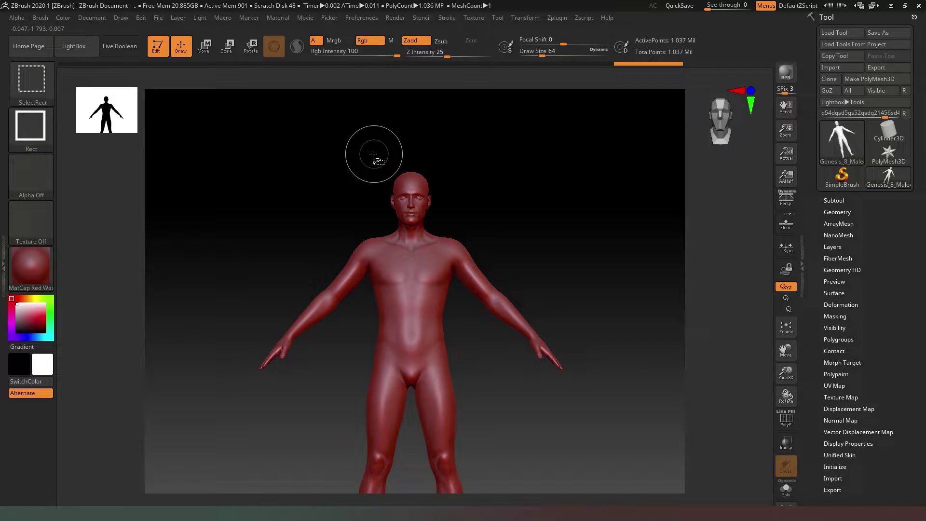
mouse_move(364, 155)
ctrl+shift+mouse_down()
mouse_move(397, 197)
mouse_move(465, 231)
ctrl+shift+mouse_up()
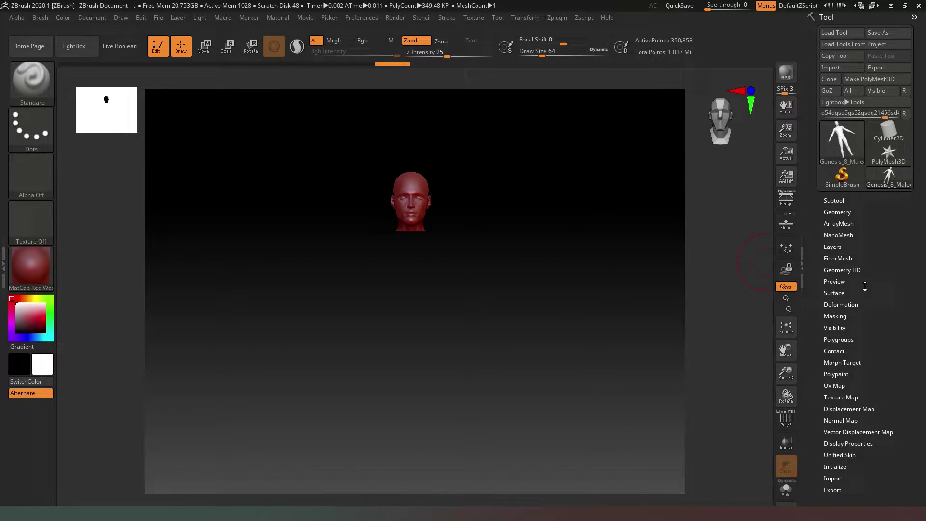
click(844, 212)
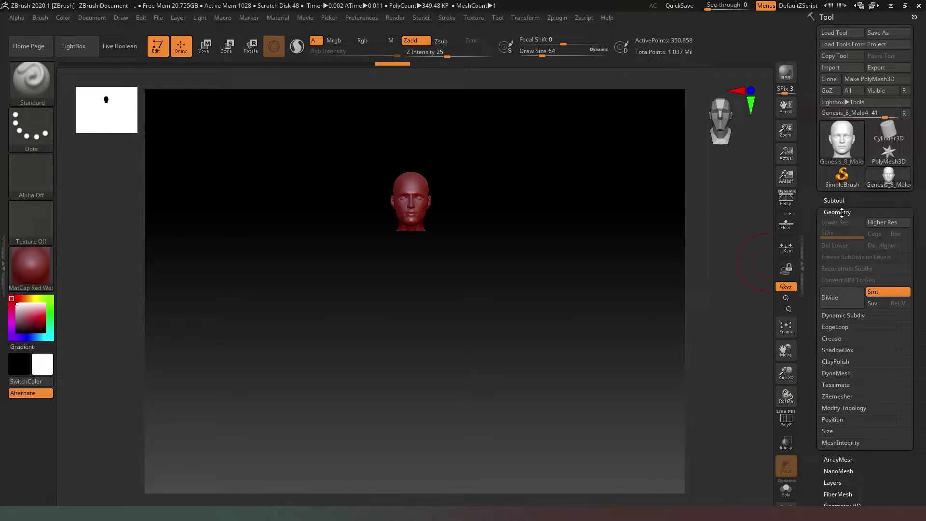
click(844, 409)
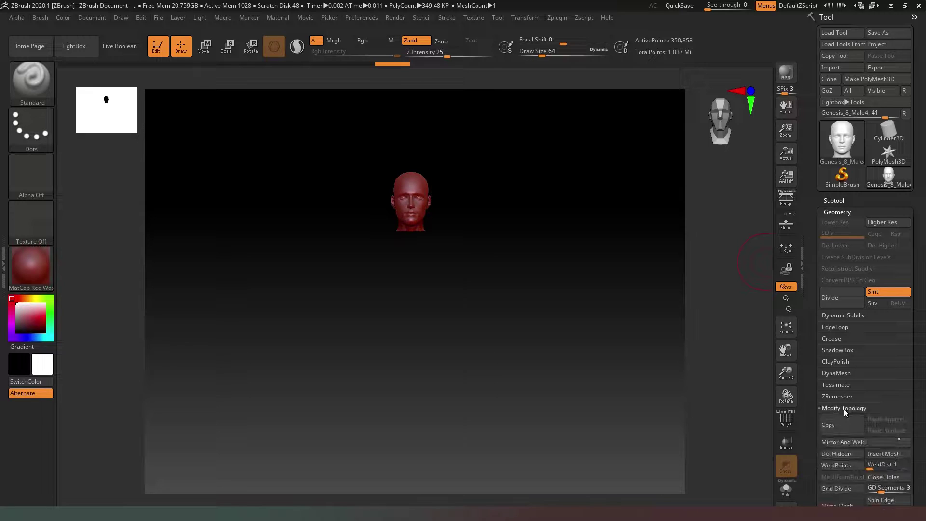
click(848, 453)
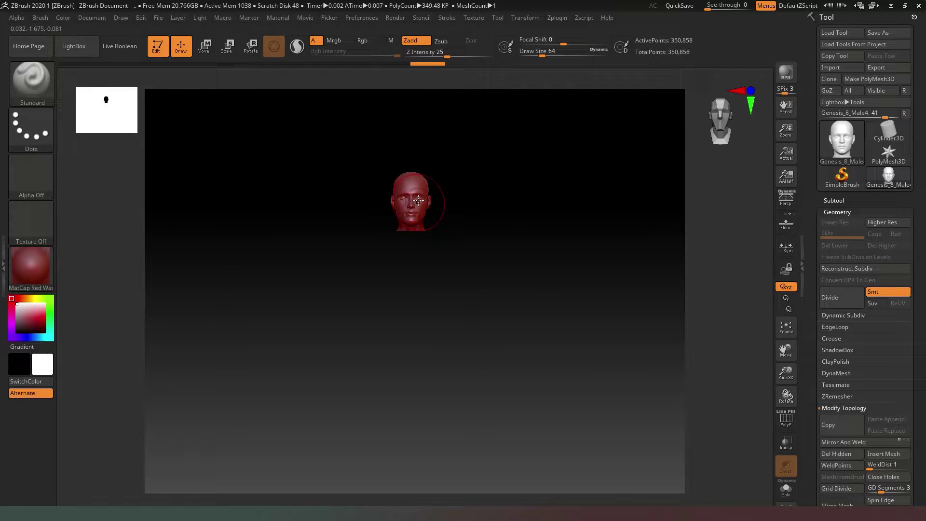
- Frame the head, set Draw Size to 10 and turn Zadd off
click(787, 328)
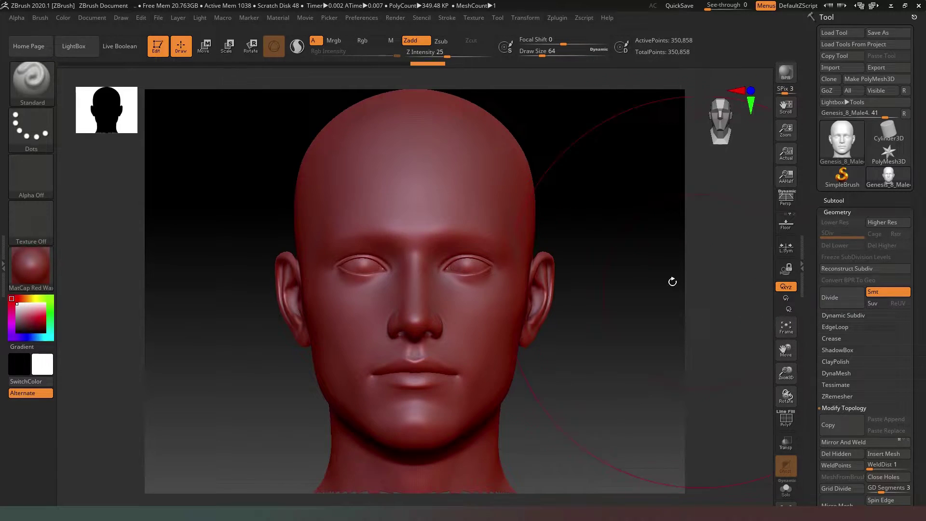
drag(621, 224, 644, 246)
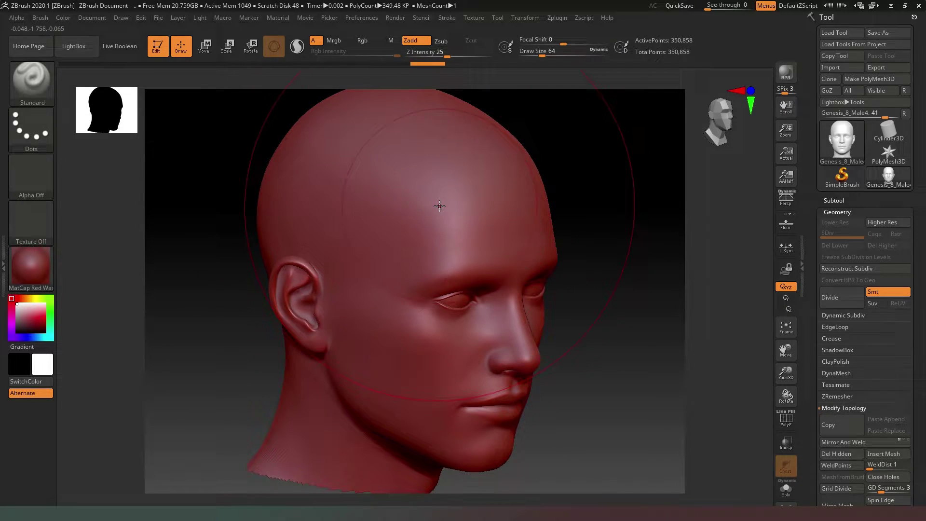
drag(616, 248, 591, 251)
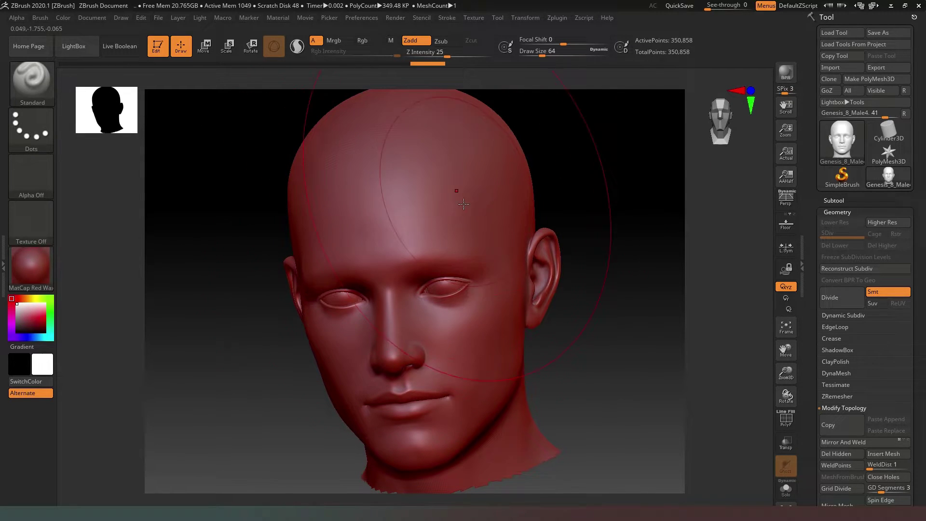
click(531, 58)
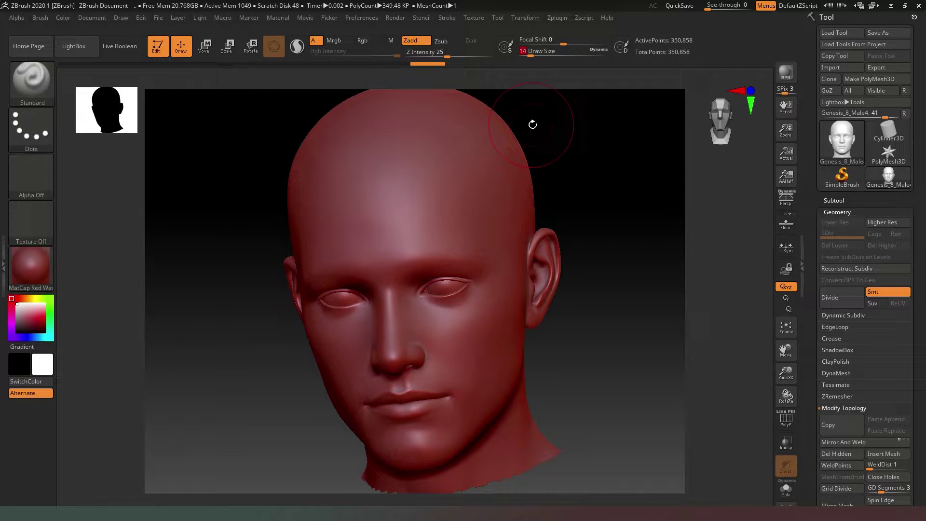
click(527, 57)
click(429, 42)
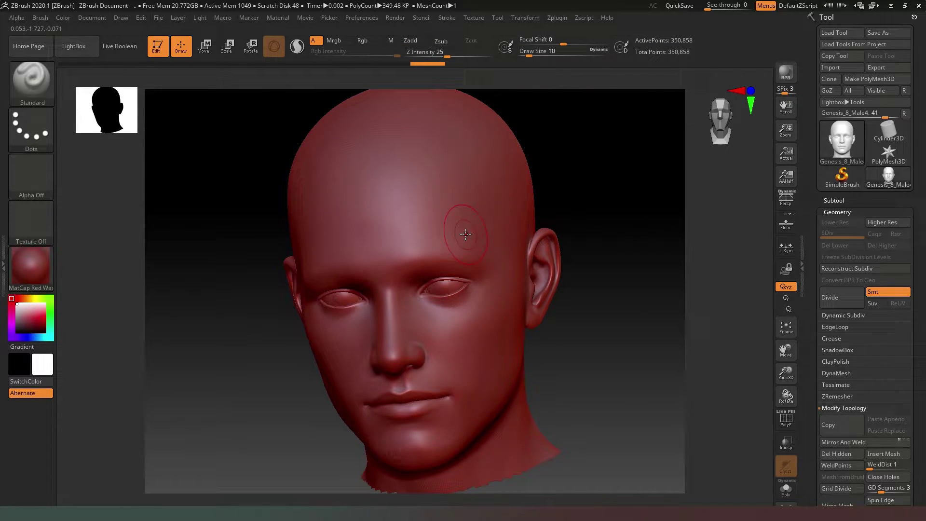
- Mask the scalp above the ear, from the temple back around behind the ear
drag(626, 201, 539, 196)
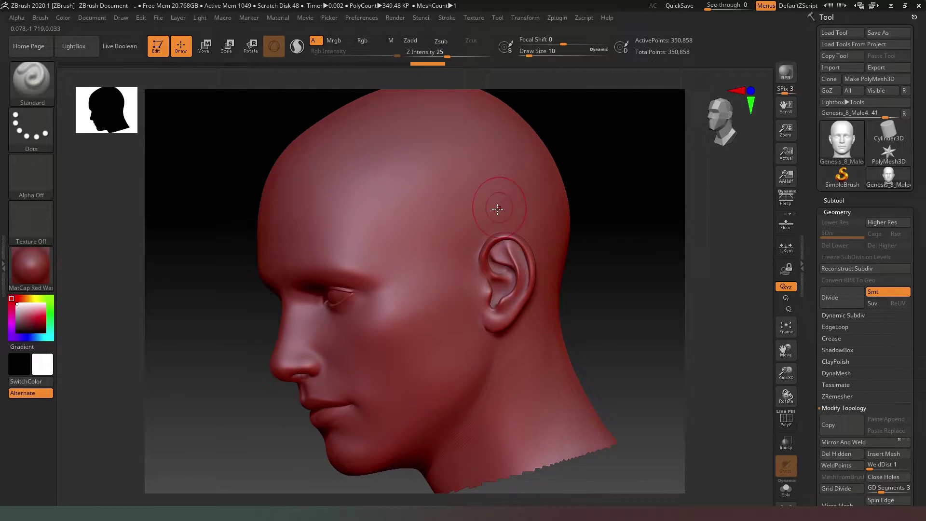
key(ctrl)
mouse_move(467, 216)
ctrl+mouse_down()
mouse_move(501, 190)
mouse_move(528, 186)
mouse_move(544, 217)
mouse_move(507, 200)
ctrl+mouse_up()
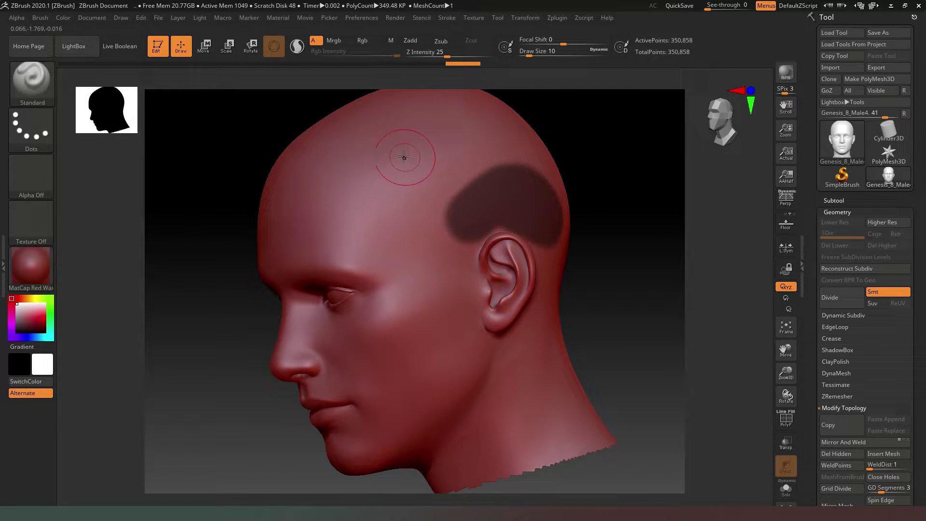
drag(623, 255, 613, 261)
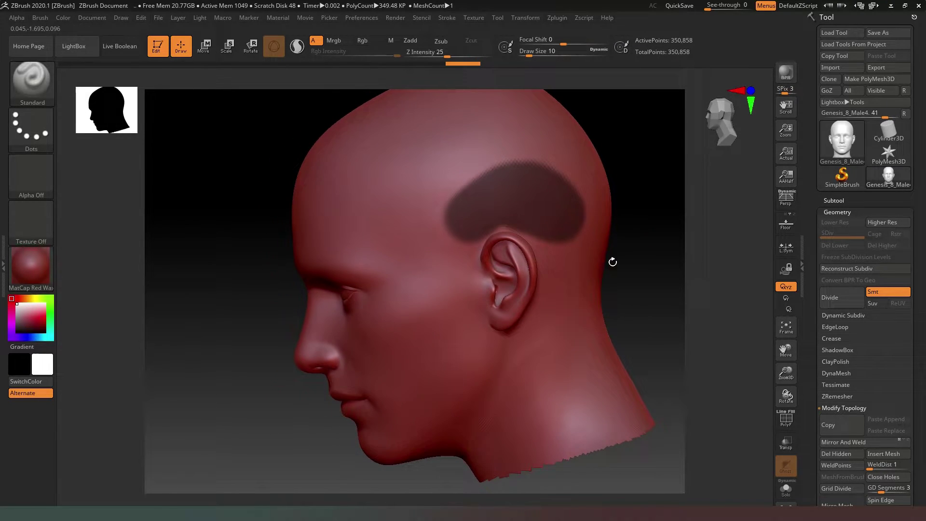
key(ctrl)
mouse_move(440, 193)
ctrl+mouse_down()
mouse_move(464, 227)
mouse_move(449, 196)
mouse_move(583, 140)
mouse_move(575, 164)
mouse_move(600, 286)
mouse_move(546, 216)
mouse_move(490, 205)
mouse_move(513, 203)
mouse_move(543, 219)
mouse_move(577, 281)
ctrl+mouse_up()
mouse_move(670, 265)
mouse_down()
mouse_move(653, 273)
mouse_move(643, 265)
mouse_move(612, 181)
mouse_move(630, 129)
mouse_up()
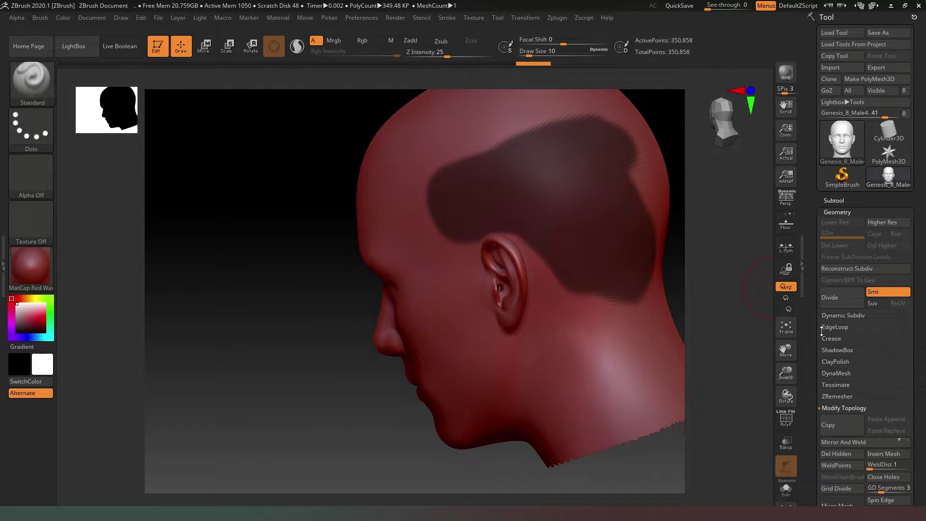
drag(724, 289, 561, 266)
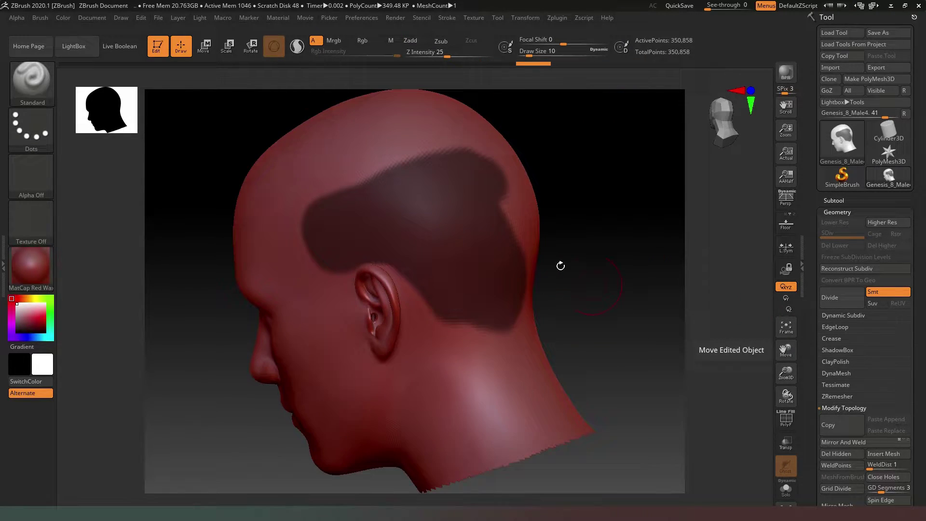
mouse_move(496, 182)
ctrl+mouse_down()
mouse_move(514, 207)
mouse_move(529, 314)
mouse_move(513, 321)
mouse_move(459, 296)
ctrl+mouse_up()
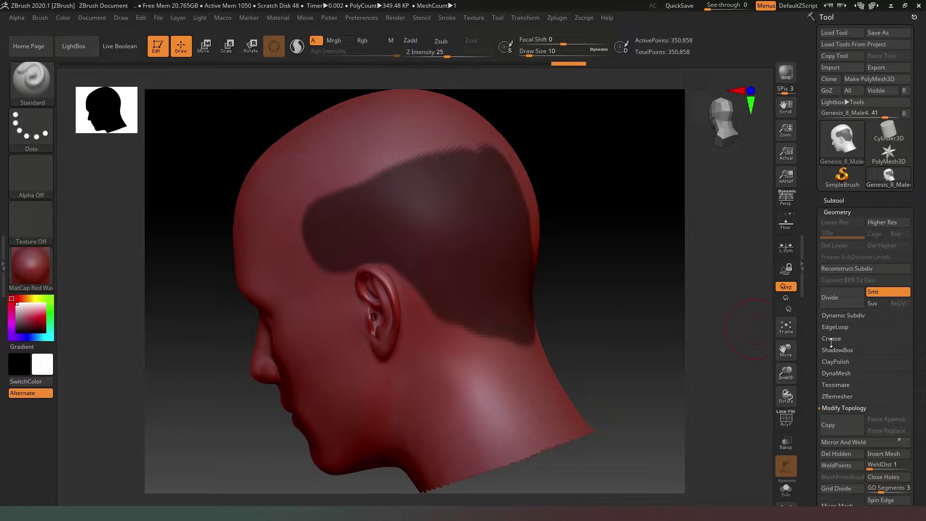
- Mask the upper crown and down the back right side of the head
drag(653, 240, 623, 239)
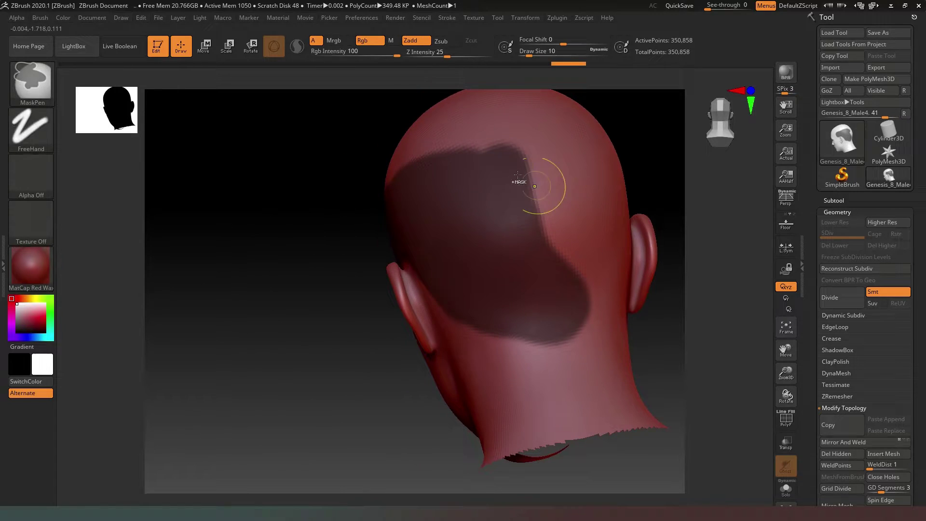
mouse_move(517, 175)
ctrl+mouse_down()
mouse_move(487, 164)
mouse_move(532, 162)
mouse_move(562, 242)
ctrl+mouse_up()
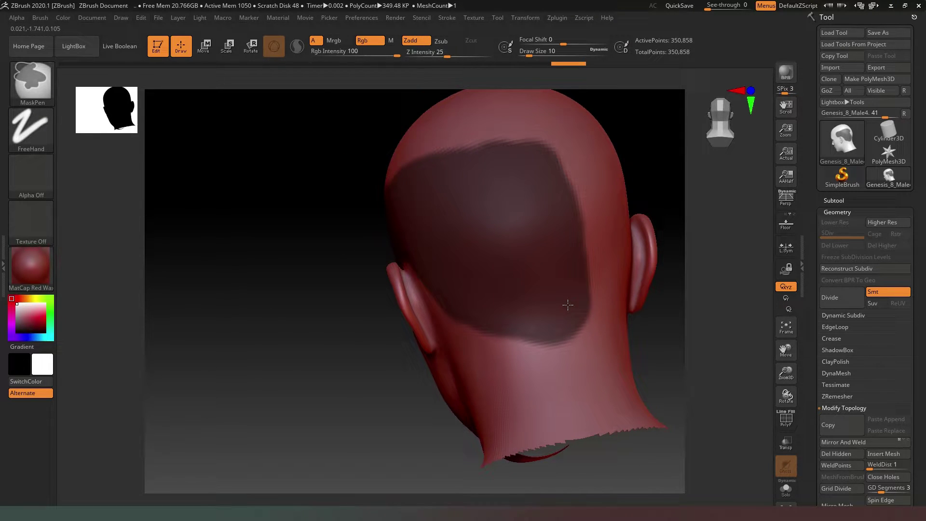
mouse_move(568, 304)
ctrl+mouse_down()
mouse_move(589, 310)
mouse_move(597, 275)
mouse_move(574, 157)
ctrl+mouse_up()
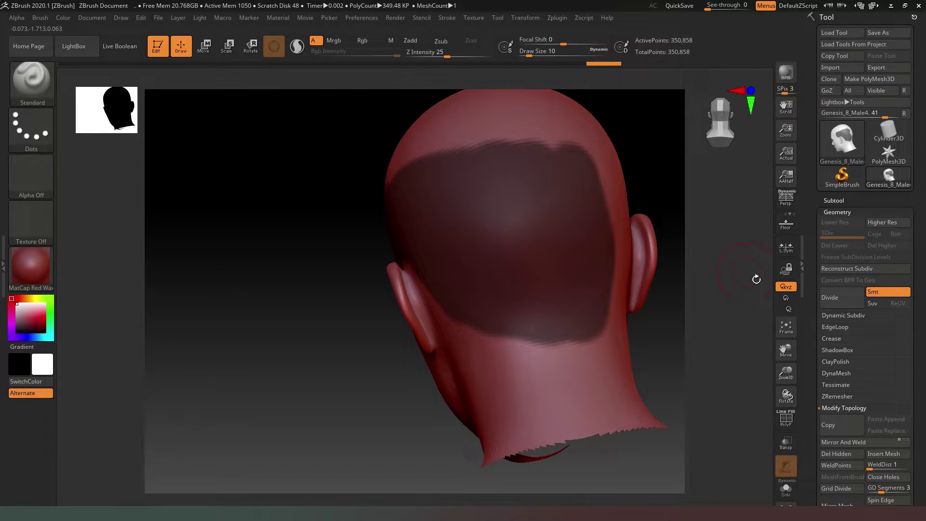
mouse_move(757, 279)
mouse_down()
mouse_move(653, 283)
mouse_move(579, 251)
mouse_up()
mouse_move(472, 162)
ctrl+mouse_down()
mouse_move(420, 188)
mouse_move(361, 199)
ctrl+mouse_up()
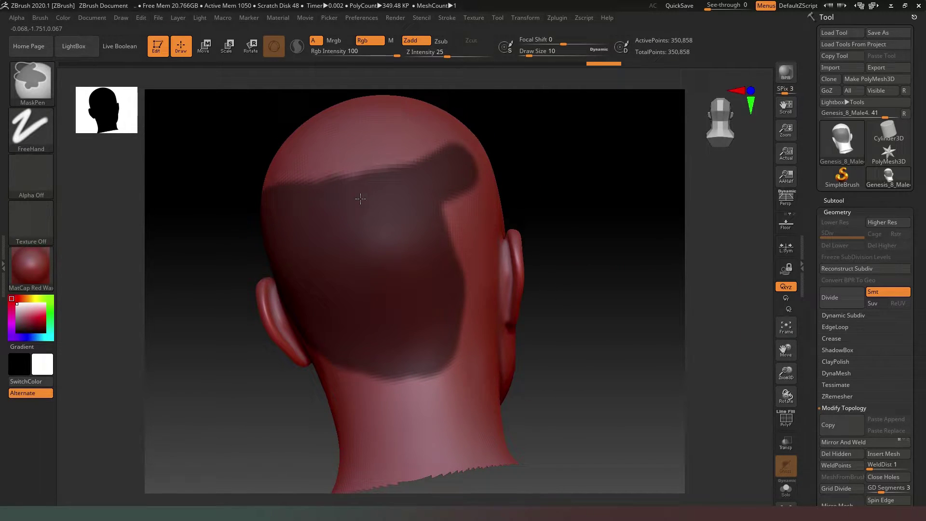
mouse_move(453, 181)
ctrl+mouse_down()
mouse_move(478, 252)
mouse_move(465, 256)
mouse_move(455, 235)
ctrl+mouse_up()
ctrl+drag(461, 291, 454, 317)
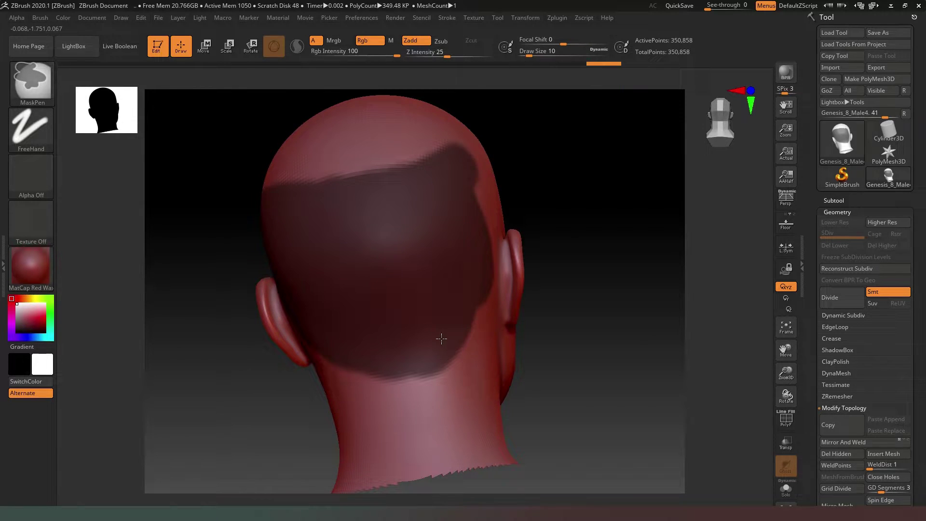
- Fill the unmasked gap above the ear and extend the mask across the back
mouse_move(672, 229)
mouse_down()
mouse_move(664, 240)
mouse_move(606, 225)
mouse_move(577, 195)
mouse_move(572, 145)
mouse_move(519, 138)
mouse_move(455, 180)
mouse_move(542, 181)
mouse_move(502, 197)
mouse_move(499, 221)
mouse_move(536, 215)
mouse_move(557, 187)
mouse_up()
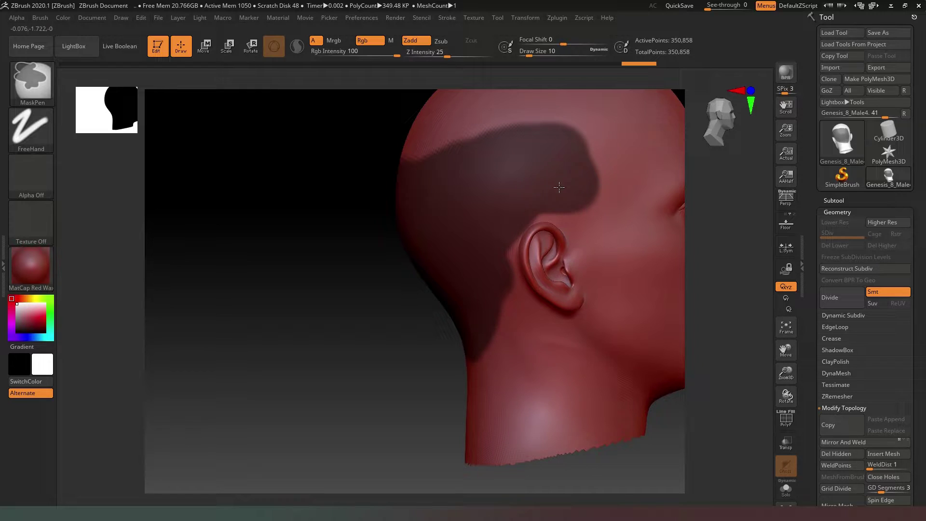
ctrl+drag(506, 206, 492, 277)
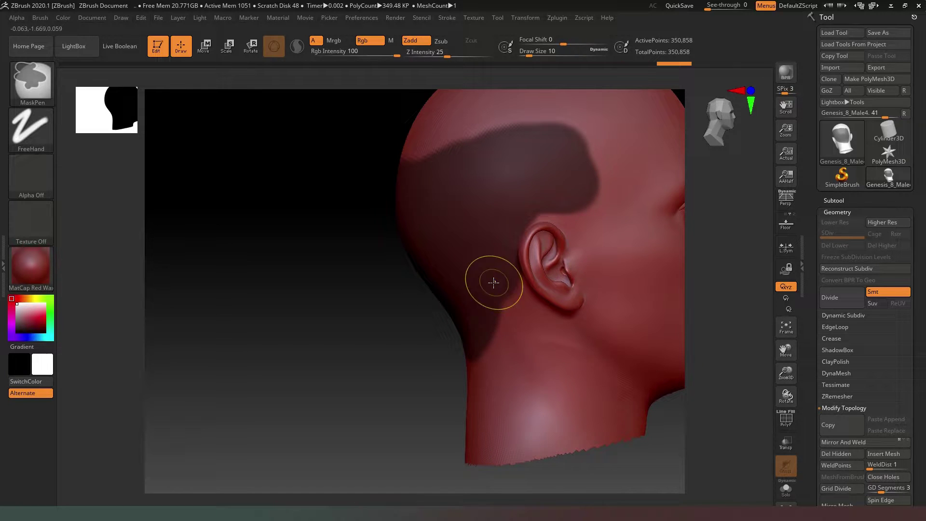
mouse_move(284, 275)
mouse_down()
mouse_move(320, 280)
mouse_move(322, 302)
mouse_move(470, 327)
mouse_up()
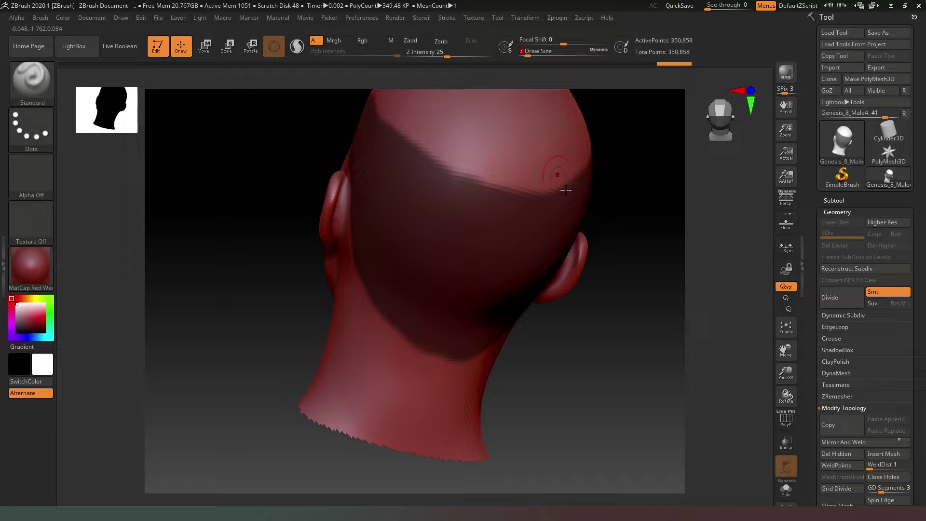
key(ctrl)
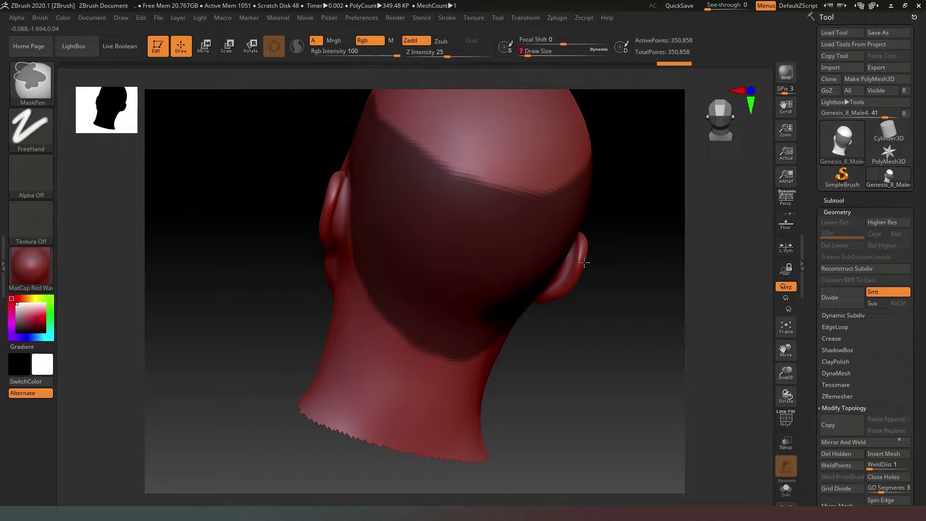
mouse_move(584, 280)
mouse_down()
mouse_move(560, 386)
mouse_move(573, 404)
mouse_move(573, 368)
mouse_move(367, 232)
mouse_up()
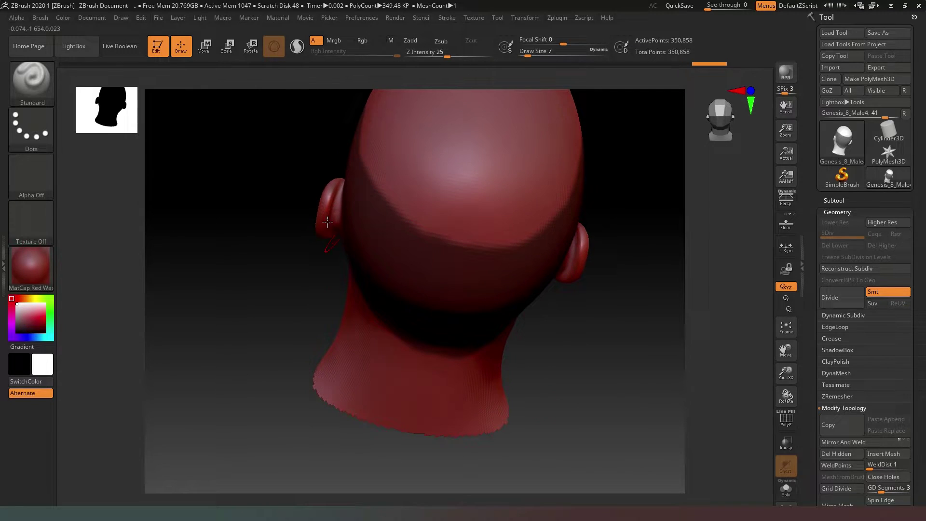
key(ctrl)
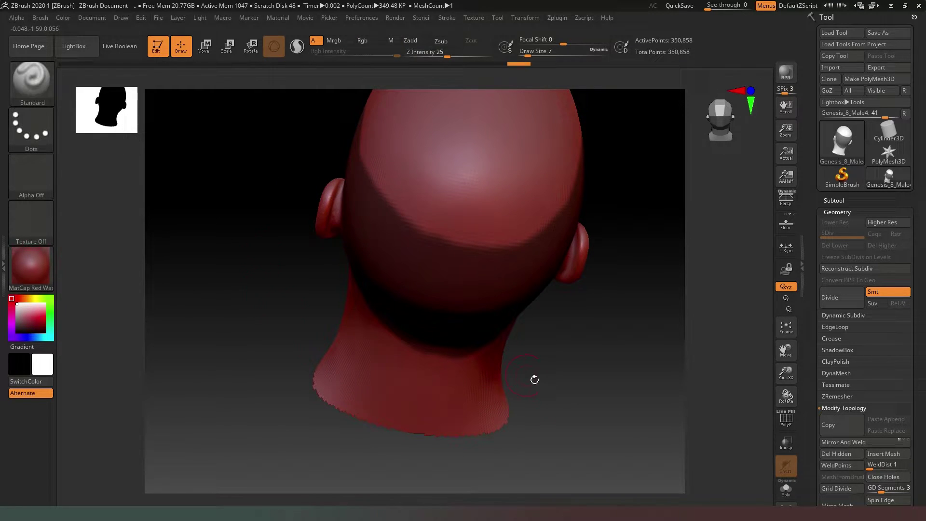
drag(647, 374, 679, 362)
- Mask the sideburn beside the ear at Draw Size 4 and trim the temple edge
click(787, 327)
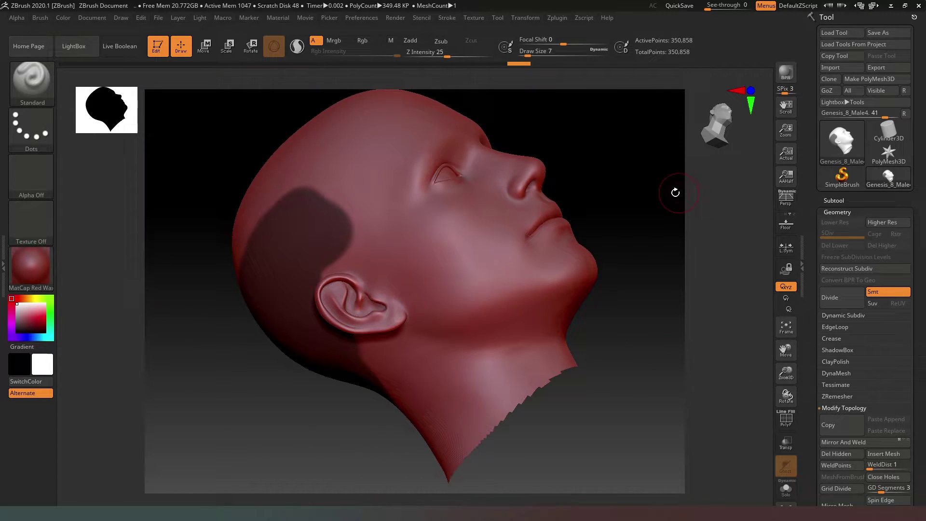
drag(709, 115, 747, 117)
click(786, 326)
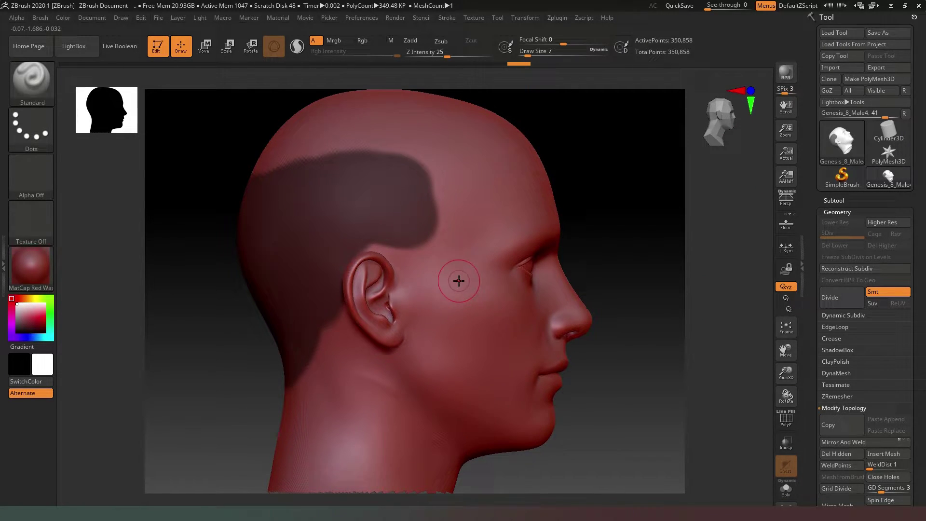
key(ctrl)
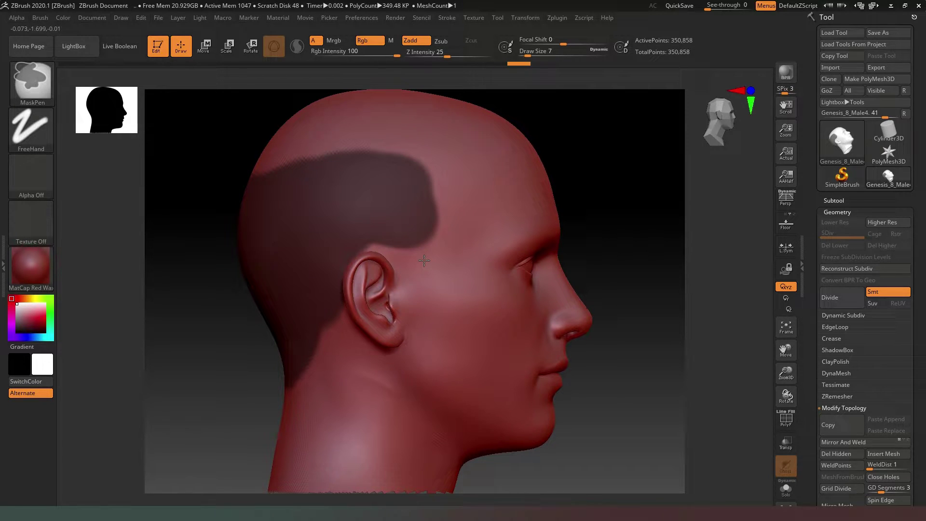
mouse_move(423, 258)
ctrl+mouse_down()
mouse_move(388, 229)
mouse_move(372, 227)
mouse_move(393, 242)
mouse_move(393, 222)
mouse_move(436, 175)
mouse_move(409, 169)
mouse_move(392, 175)
mouse_move(431, 186)
mouse_move(424, 258)
ctrl+mouse_up()
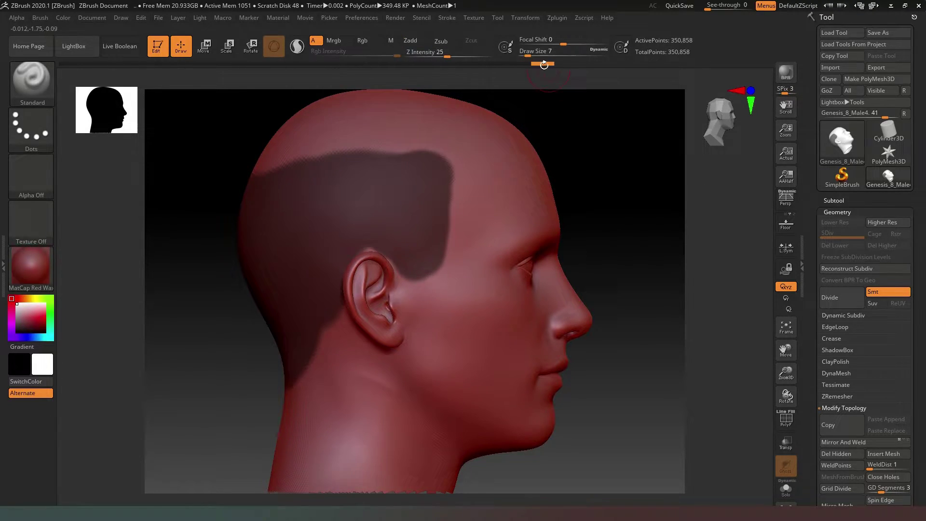
drag(531, 54, 526, 54)
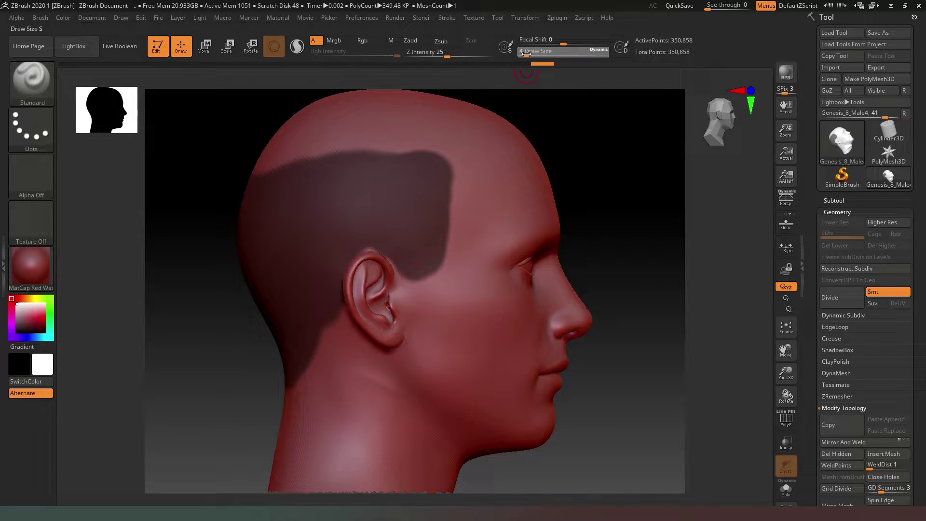
ctrl+drag(423, 288, 410, 274)
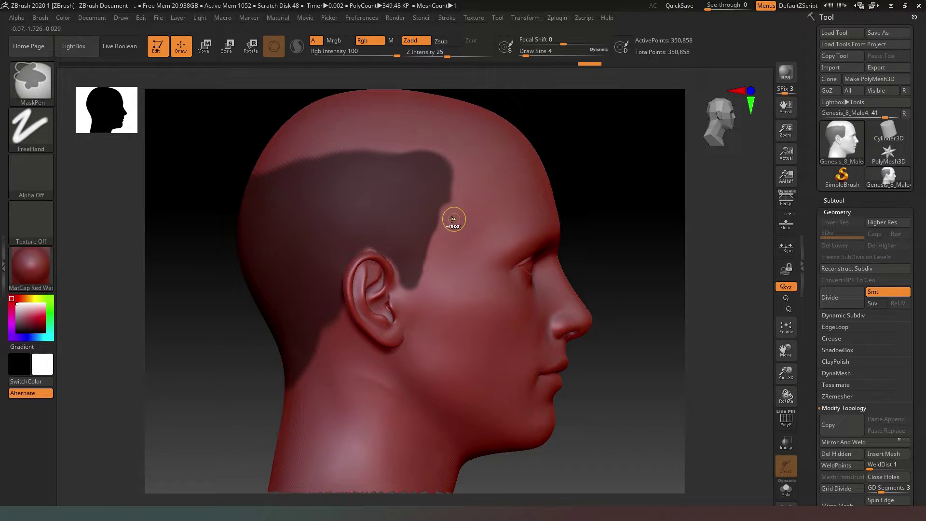
mouse_move(454, 219)
ctrl+alt+mouse_down()
mouse_move(436, 215)
mouse_move(435, 241)
ctrl+alt+mouse_up()
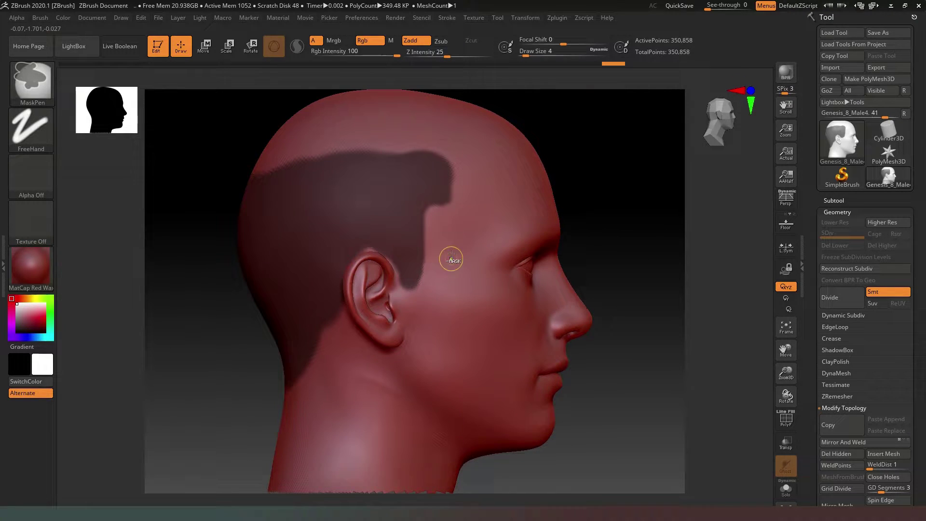
- Extend the mask forward along the front hairline on the other profile
drag(634, 241, 537, 252)
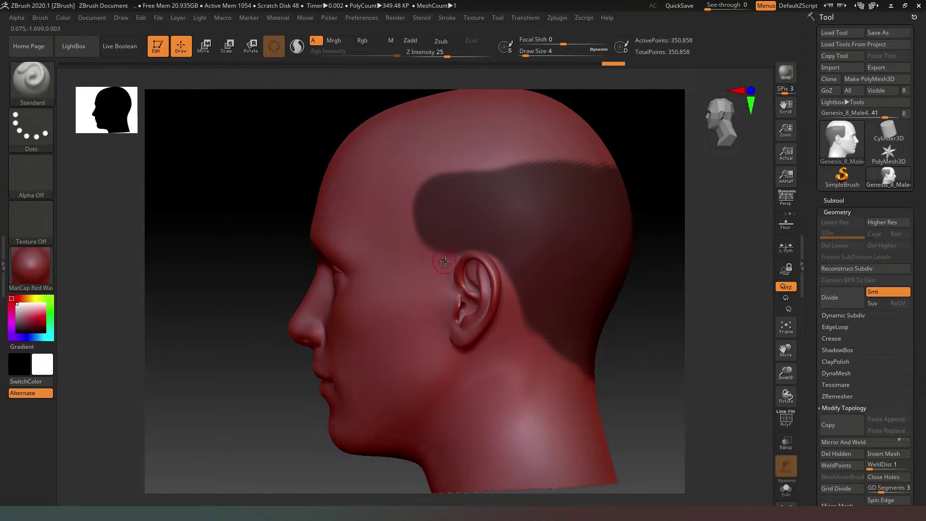
key(ctrl)
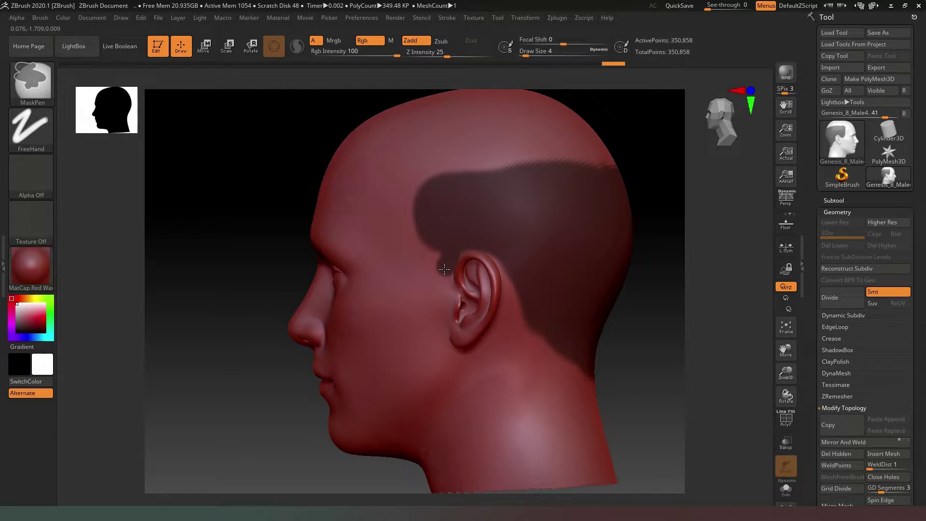
mouse_move(603, 350)
mouse_down()
mouse_move(644, 353)
mouse_move(629, 353)
mouse_up()
key(ctrl)
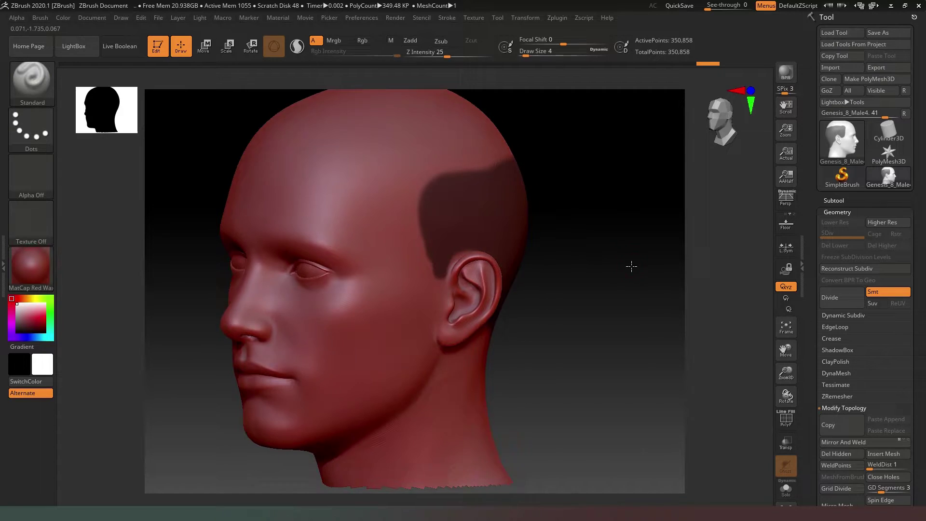
shift+drag(631, 266, 621, 265)
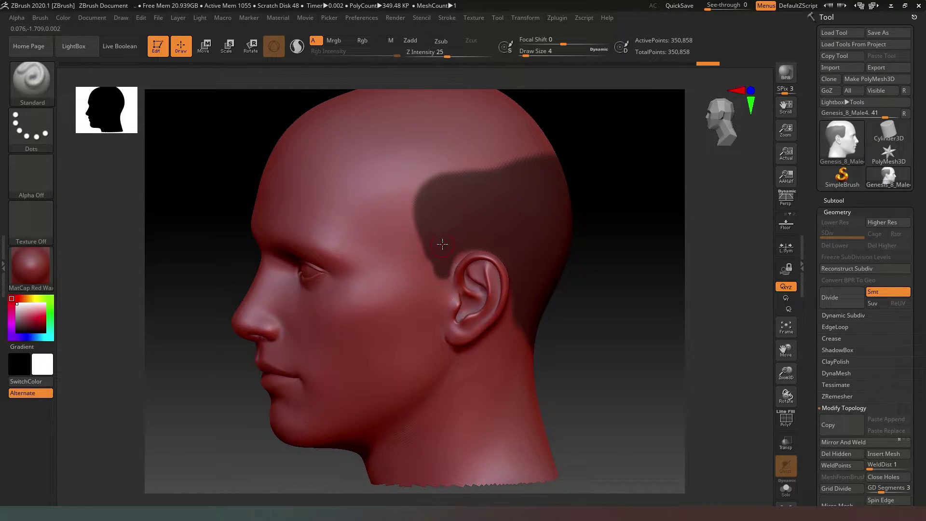
key(ctrl)
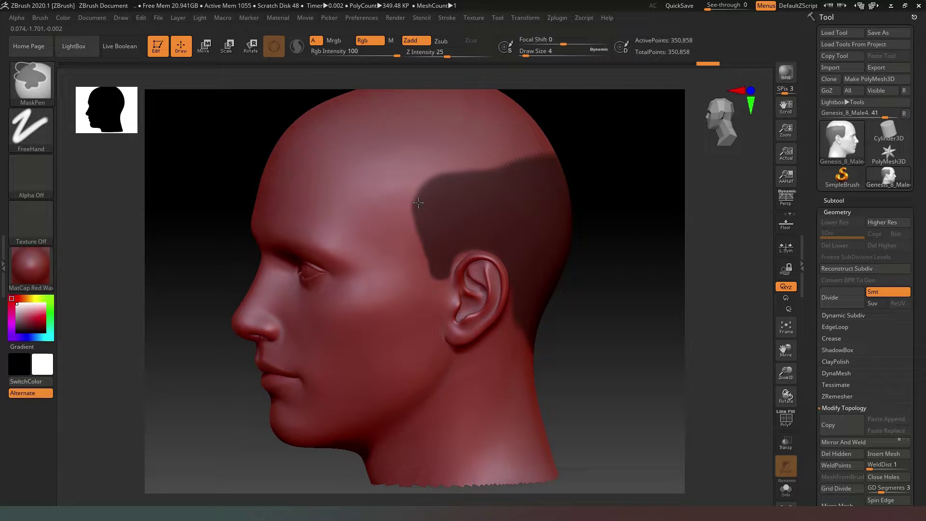
ctrl+drag(418, 203, 411, 189)
mouse_move(427, 219)
ctrl+mouse_down()
mouse_move(400, 190)
mouse_move(427, 224)
ctrl+mouse_up()
key(ctrl)
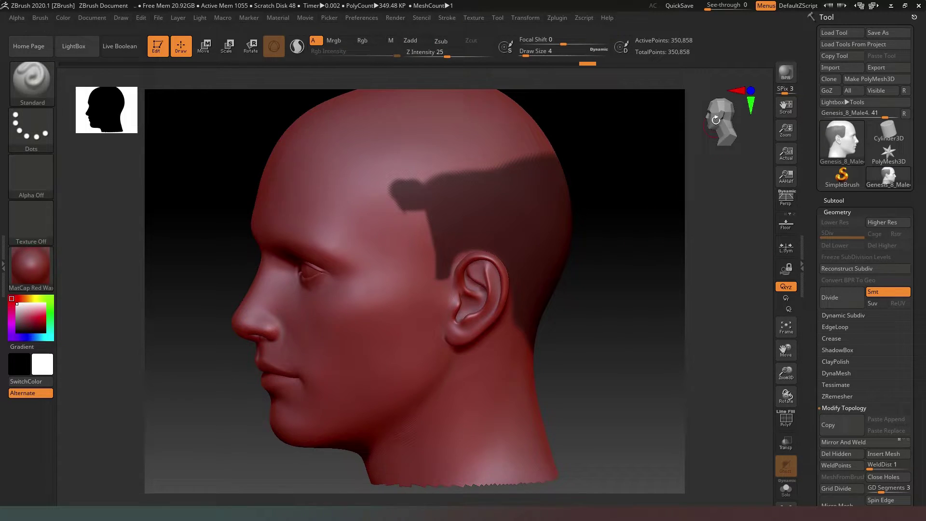
- Widen the hair mask along the top of the scalp
drag(716, 119, 740, 119)
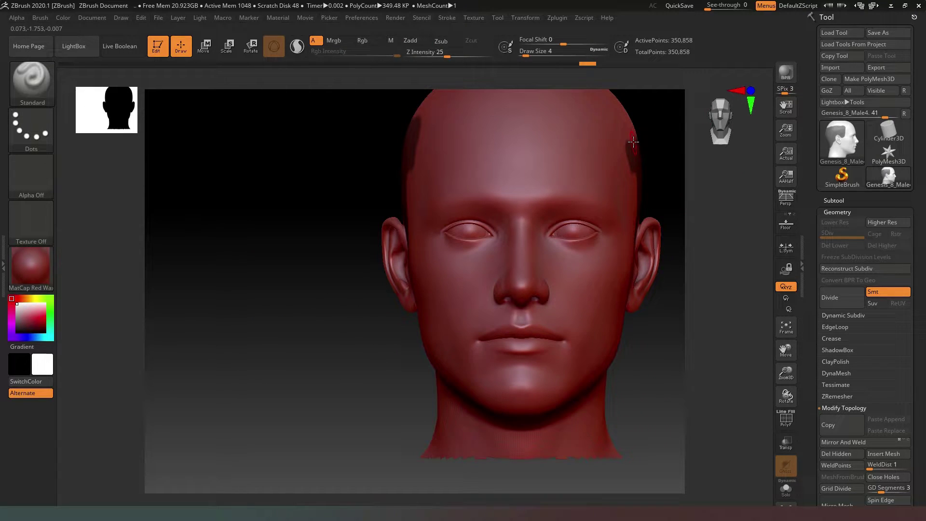
key(ctrl)
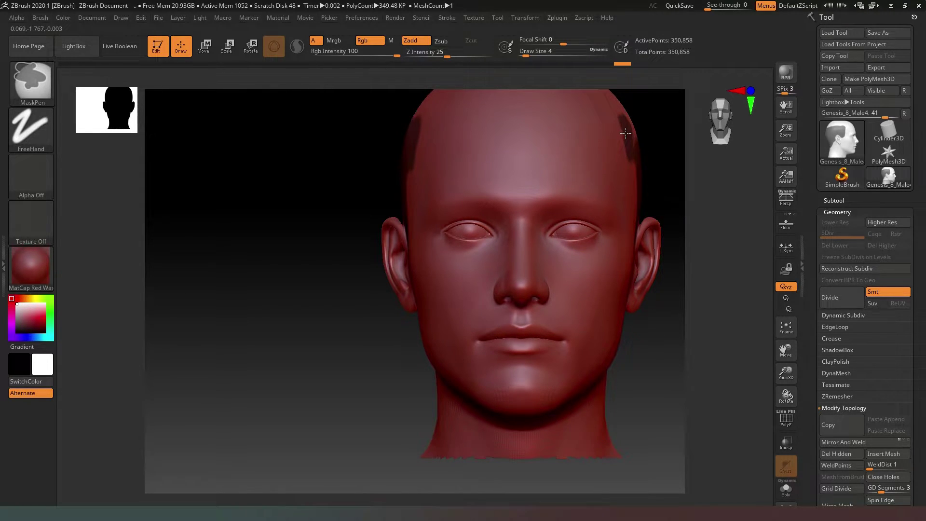
drag(711, 121, 724, 100)
click(719, 111)
key(ctrl)
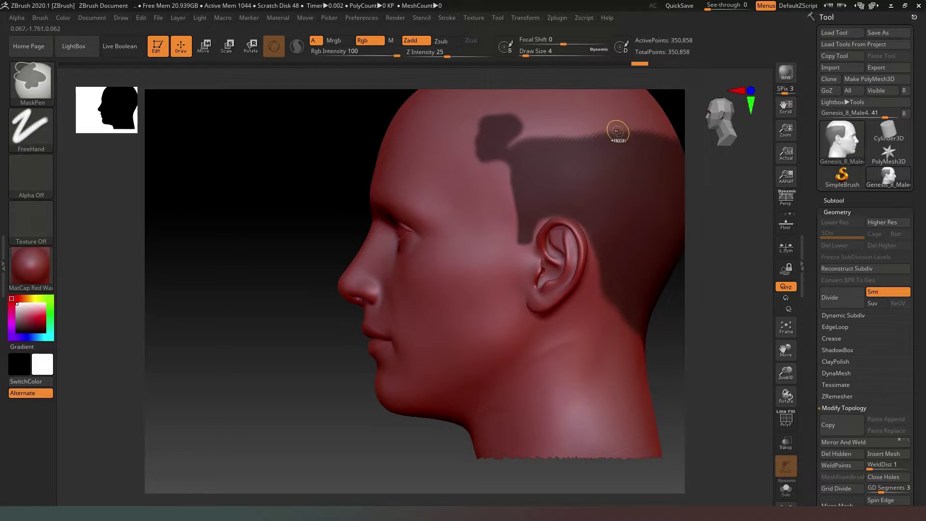
mouse_move(603, 133)
ctrl+mouse_down()
mouse_move(508, 132)
mouse_move(533, 145)
mouse_move(510, 139)
mouse_move(517, 125)
mouse_move(672, 134)
ctrl+mouse_up()
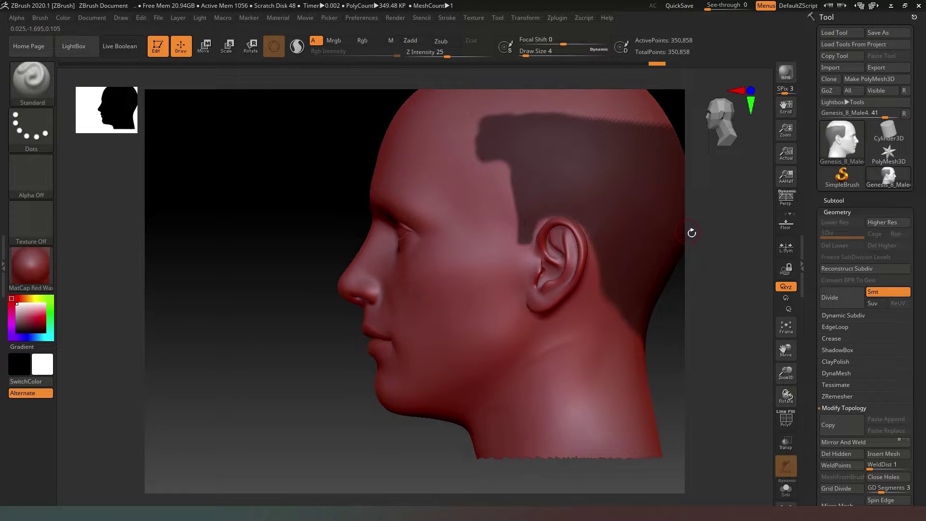
- Fill gaps in the mask along the scalp edge at the back of the head
drag(684, 323, 705, 333)
click(790, 327)
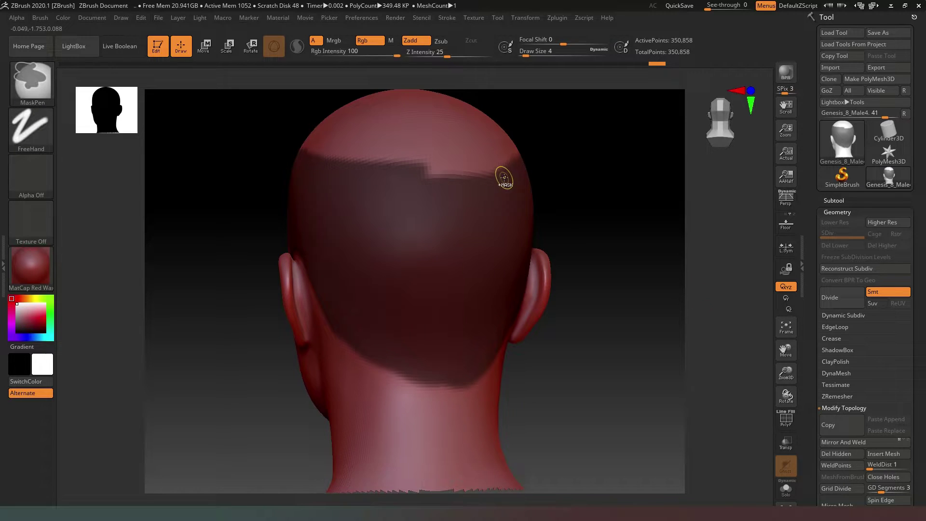
mouse_move(502, 178)
ctrl+mouse_down()
mouse_move(504, 162)
mouse_move(471, 178)
mouse_move(403, 177)
ctrl+mouse_up()
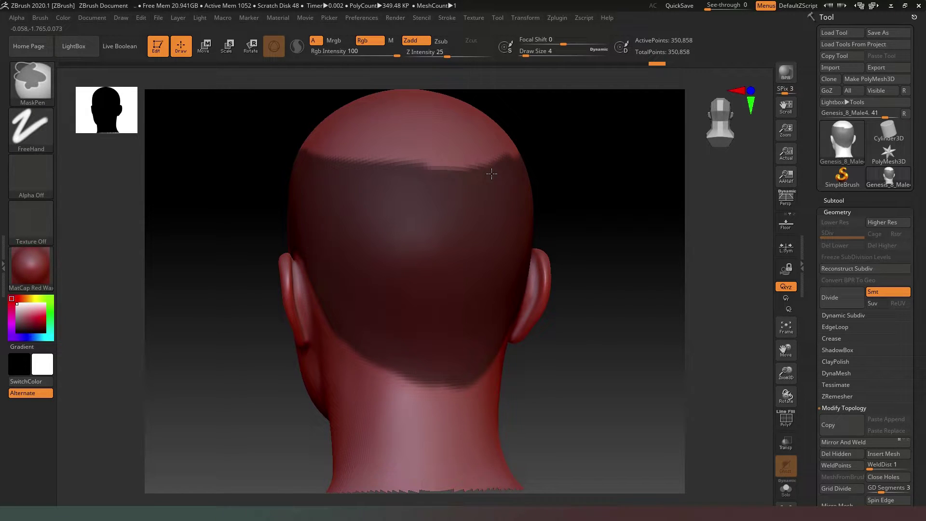
mouse_move(645, 184)
mouse_down()
mouse_move(613, 192)
mouse_move(678, 188)
mouse_move(658, 240)
mouse_move(657, 289)
mouse_move(667, 289)
mouse_move(637, 289)
mouse_up()
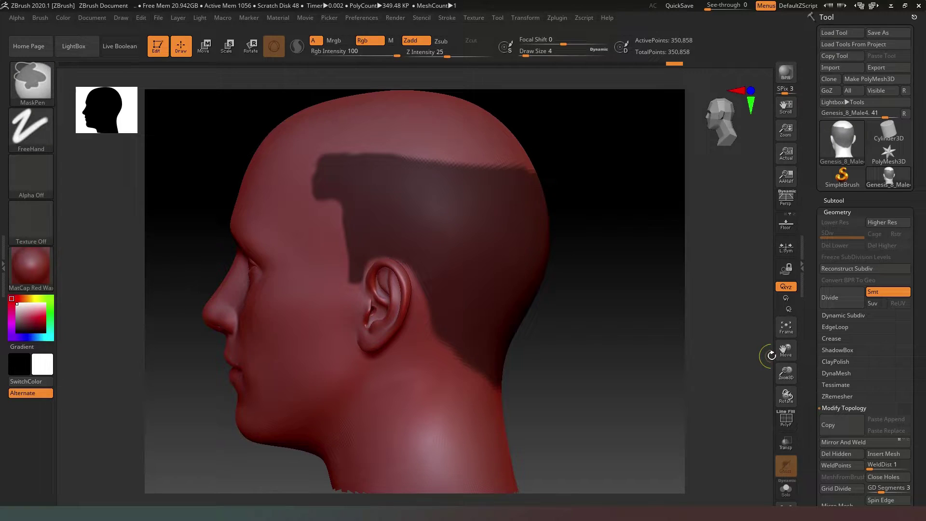
- Clear the hair mask and inspect the head with the PolyF wireframe overlay
ctrl+drag(766, 351, 768, 352)
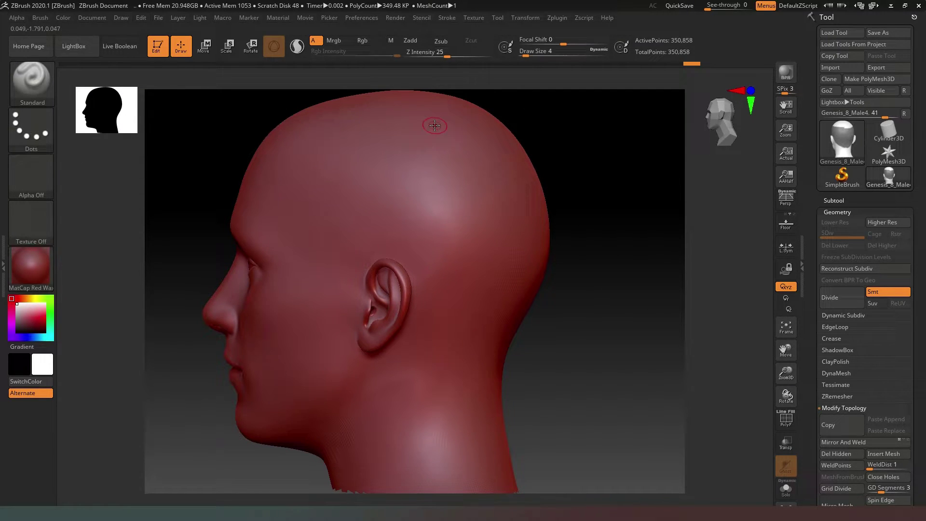
click(786, 419)
drag(642, 312, 750, 320)
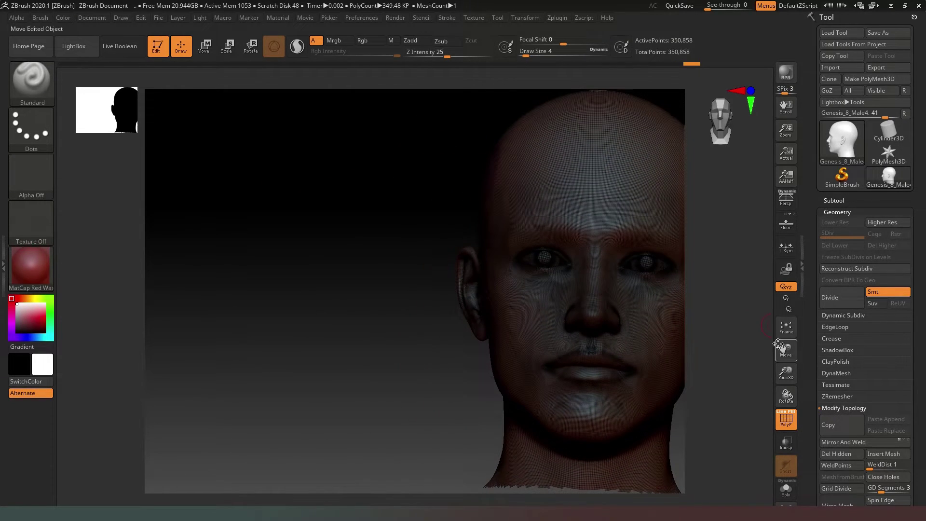
click(786, 419)
click(786, 326)
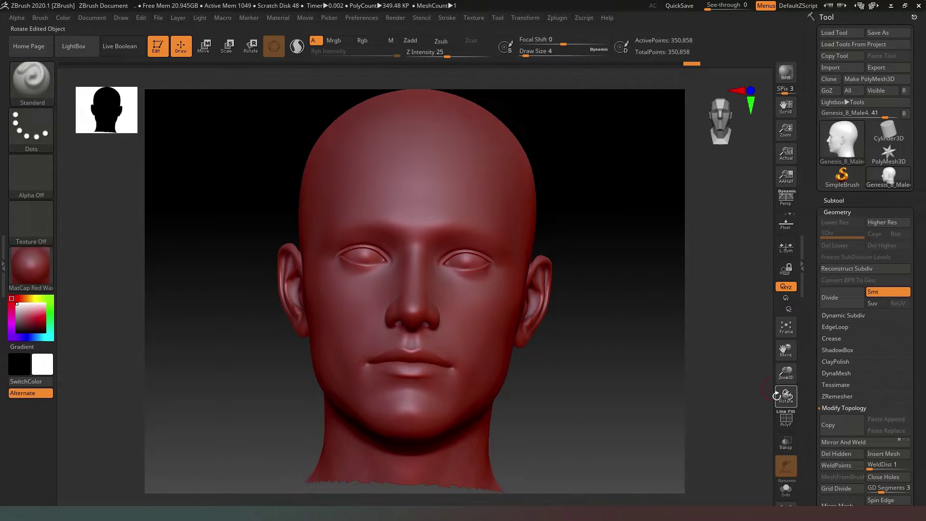
click(786, 416)
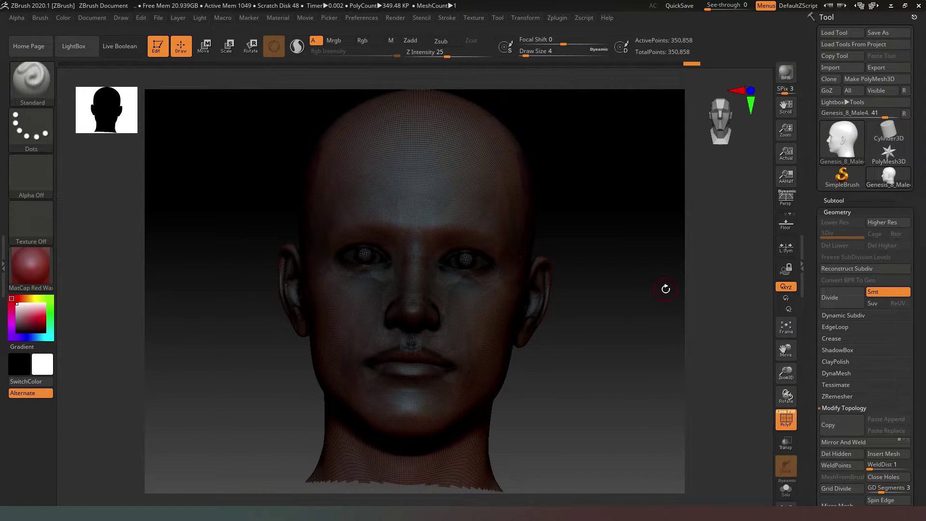
drag(666, 287, 665, 346)
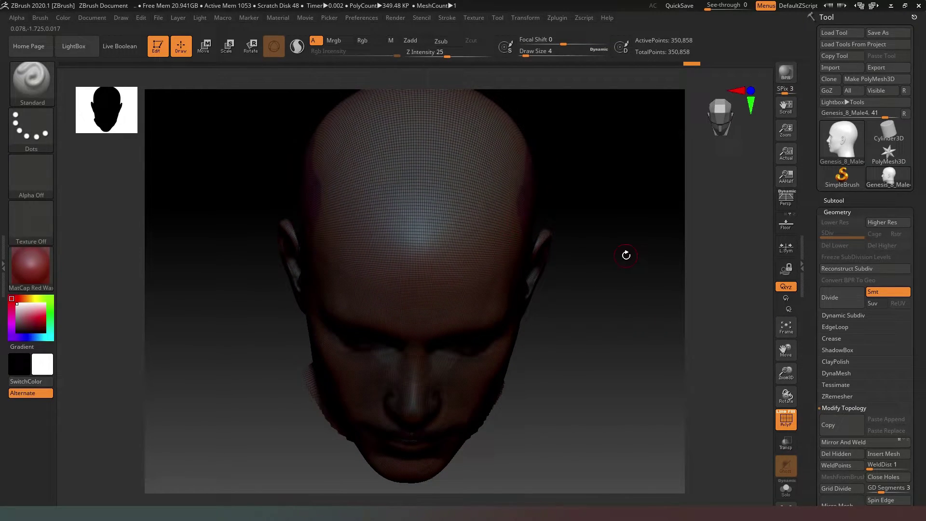
- Mask a band across the forehead hairline from a straight front view
drag(626, 255, 624, 196)
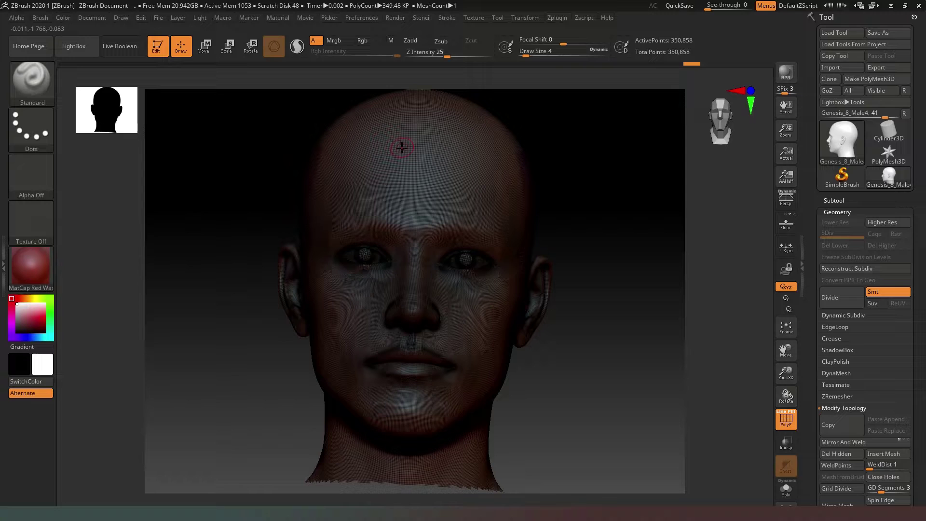
key(ctrl)
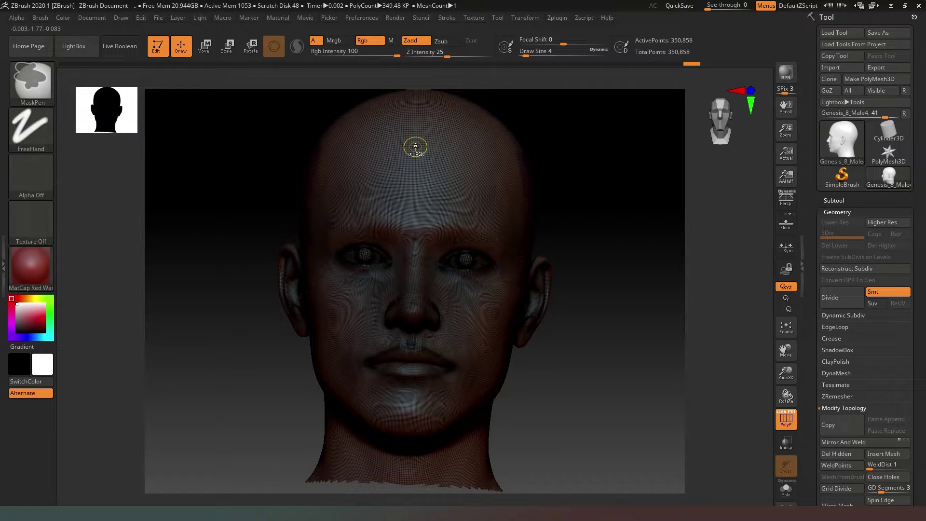
ctrl+drag(436, 146, 507, 145)
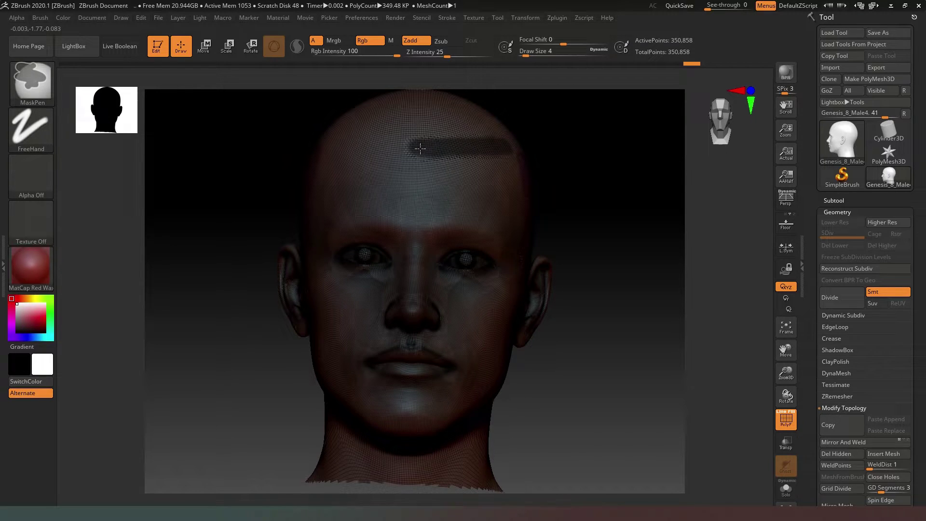
ctrl+drag(420, 149, 334, 147)
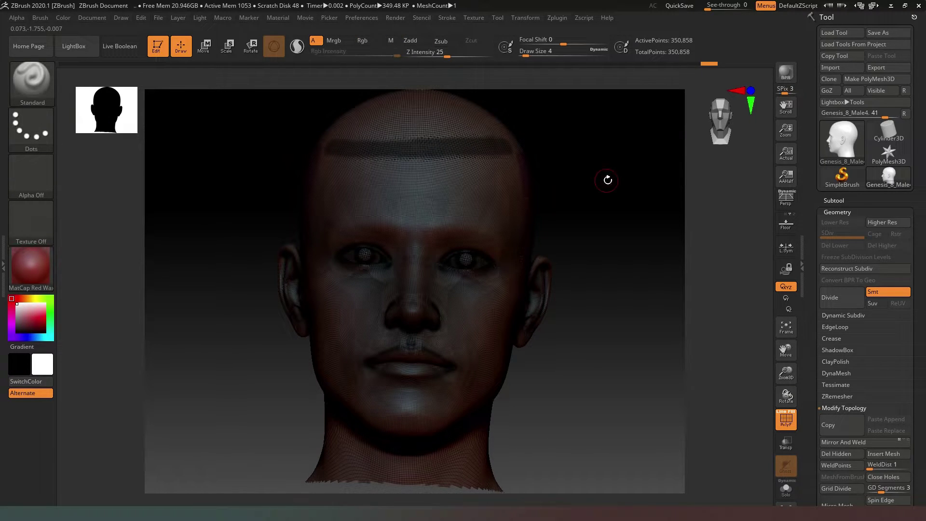
drag(648, 251, 606, 250)
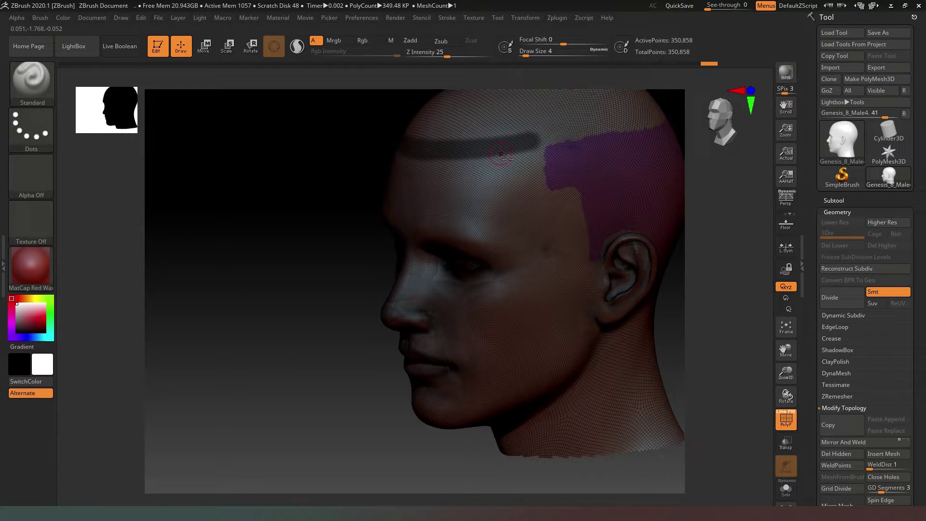
- Frame the head and mask a hairline band across the top of the head
click(786, 328)
key(ctrl)
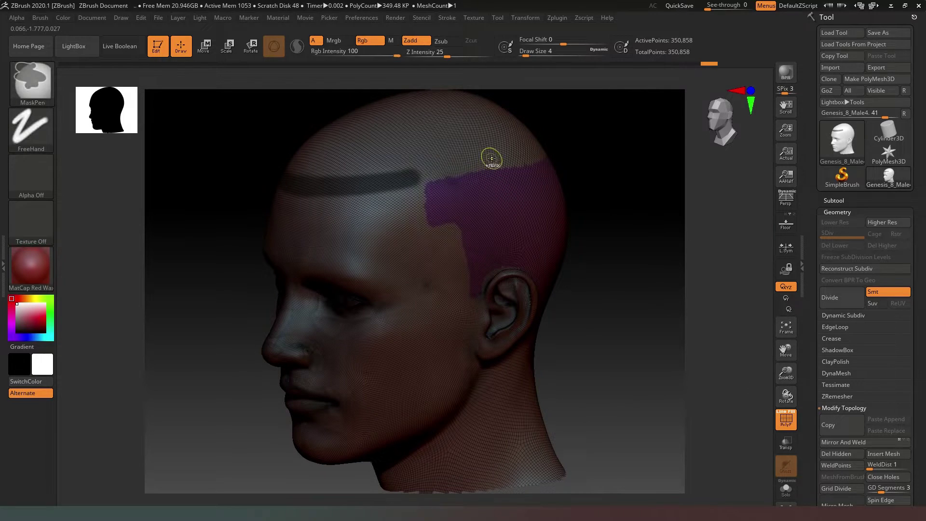
ctrl+drag(497, 153, 434, 162)
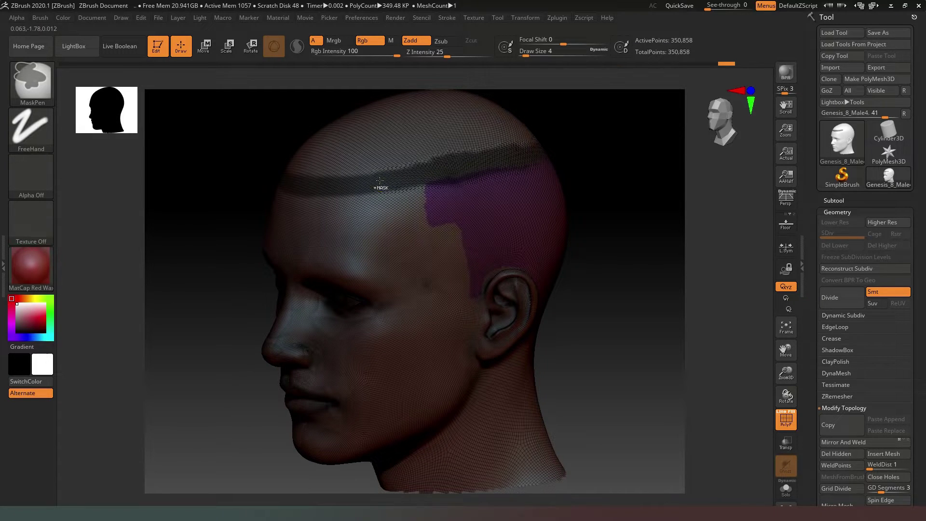
key(ctrl)
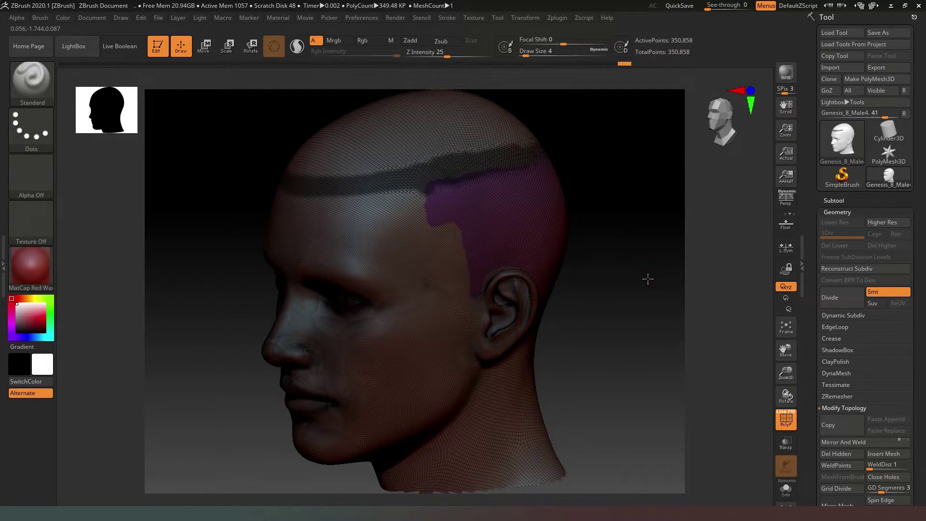
- Rotate around the head and extend the hairline mask along its side and back
drag(648, 279, 692, 275)
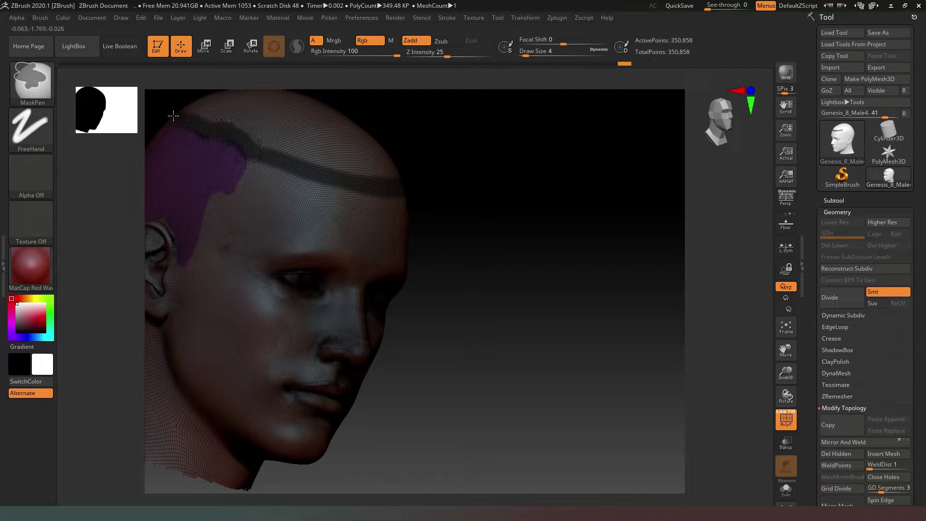
key(ctrl)
mouse_move(415, 190)
mouse_down()
mouse_move(529, 230)
mouse_move(552, 267)
mouse_move(675, 309)
mouse_up()
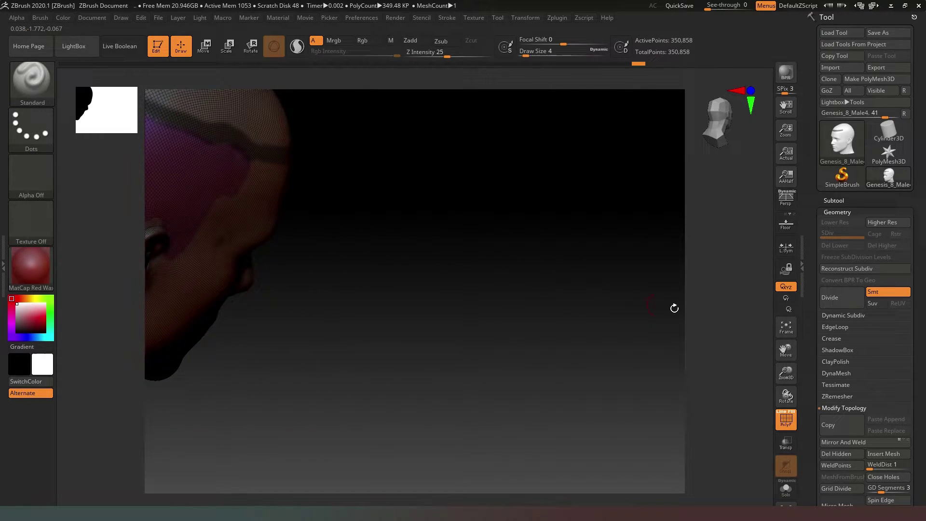
key(f)
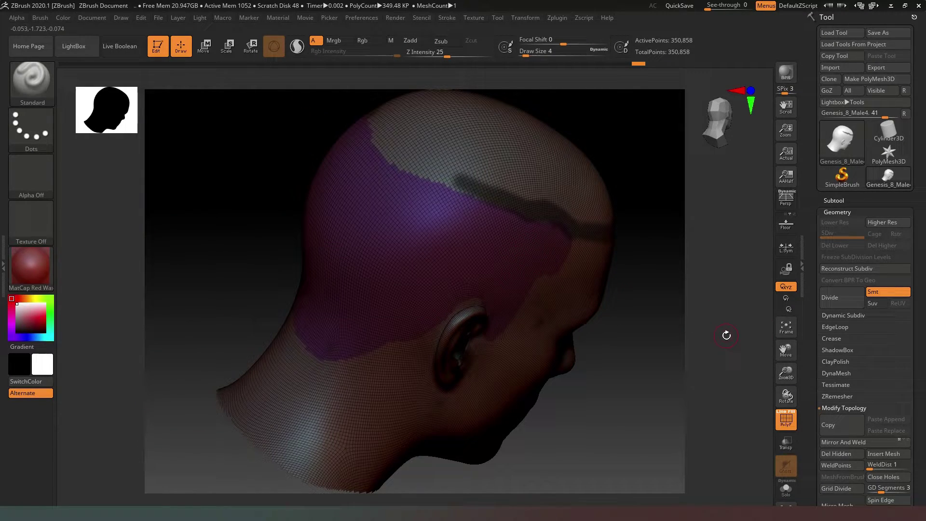
drag(658, 345, 641, 368)
key(ctrl)
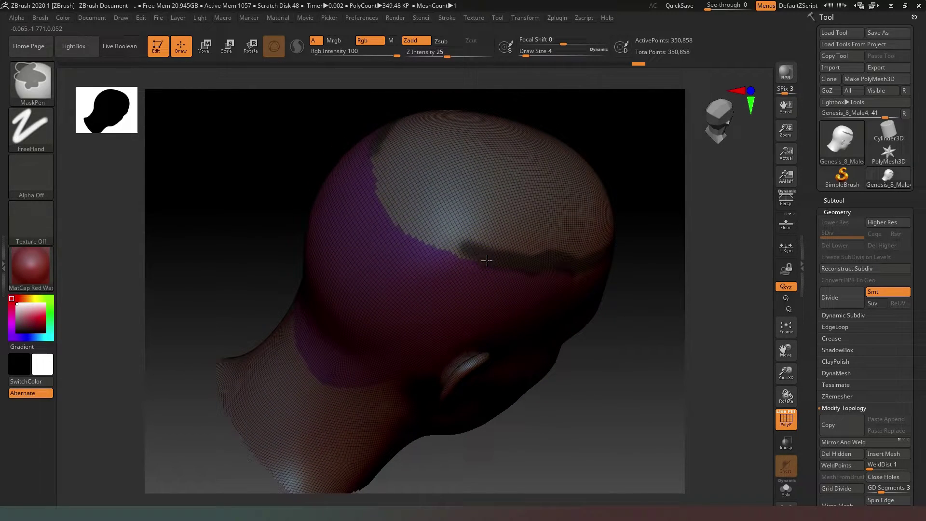
mouse_move(464, 249)
ctrl+mouse_down()
mouse_move(440, 240)
mouse_move(454, 239)
ctrl+mouse_up()
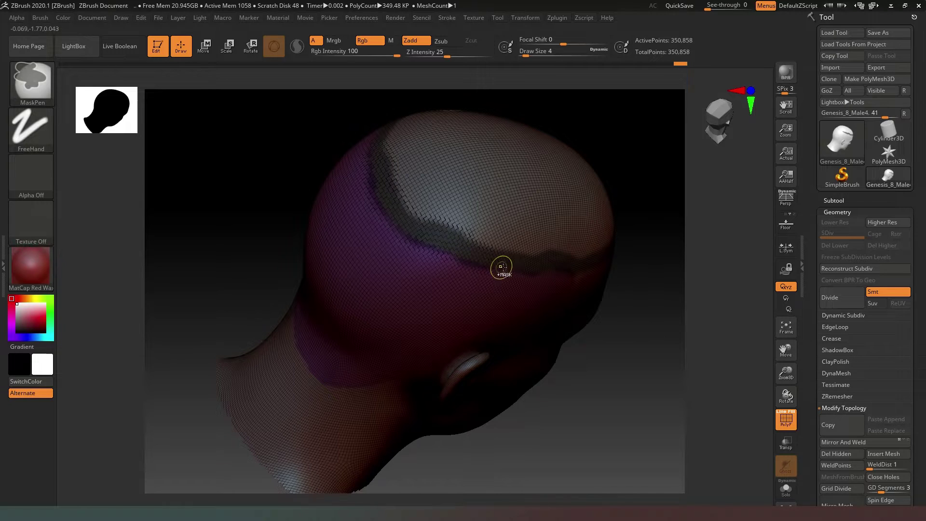
mouse_move(641, 364)
mouse_down()
mouse_move(609, 375)
mouse_move(624, 362)
mouse_move(661, 376)
mouse_move(620, 363)
mouse_move(459, 252)
mouse_up()
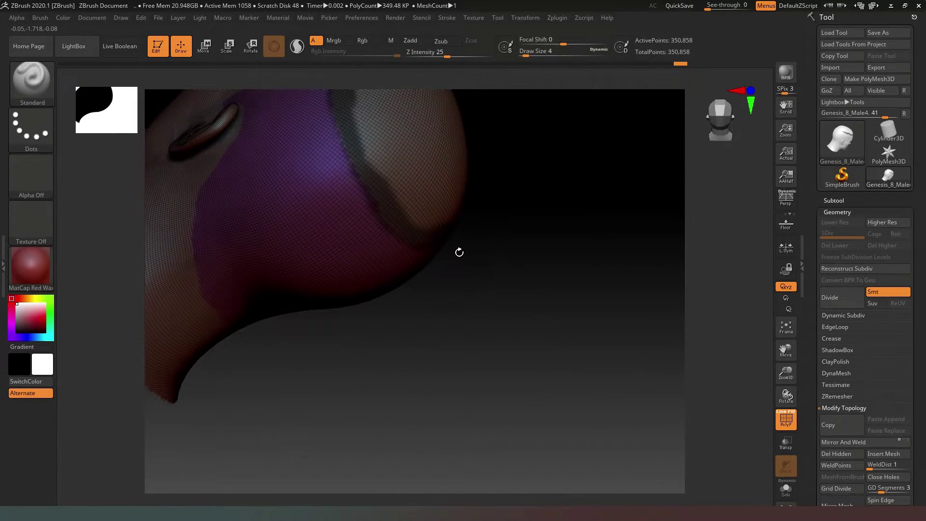
key(ctrl)
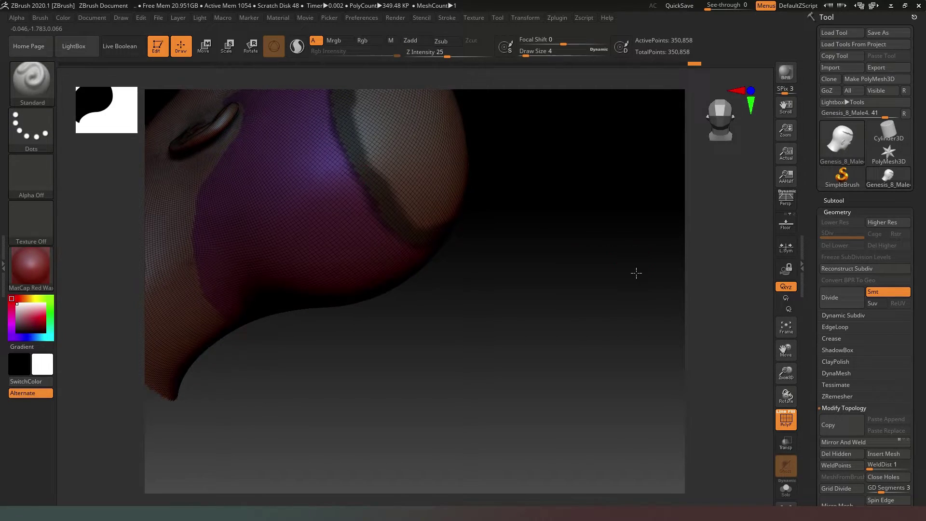
mouse_move(635, 271)
mouse_down()
mouse_move(586, 263)
mouse_move(746, 321)
mouse_up()
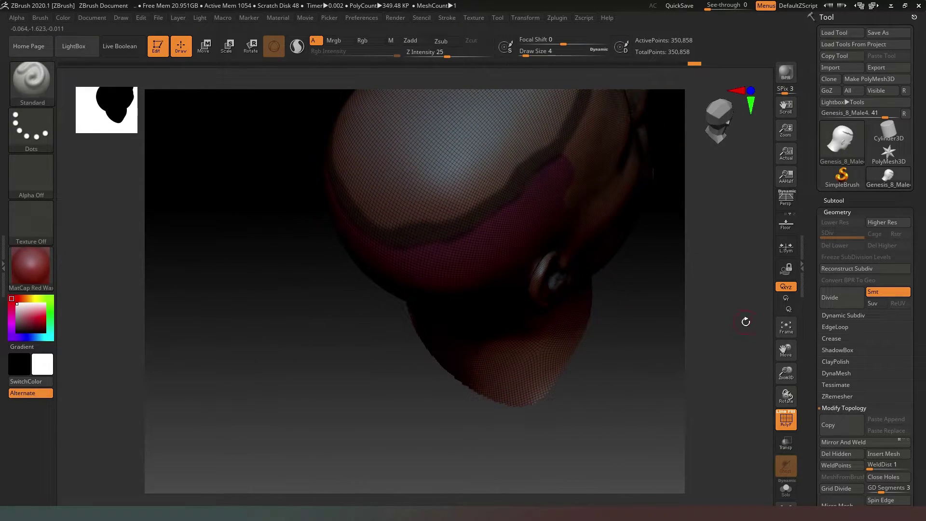
- Paint mask over the top, lower and upper-left scalp, then orbit behind to check coverage
click(786, 328)
drag(672, 303, 657, 319)
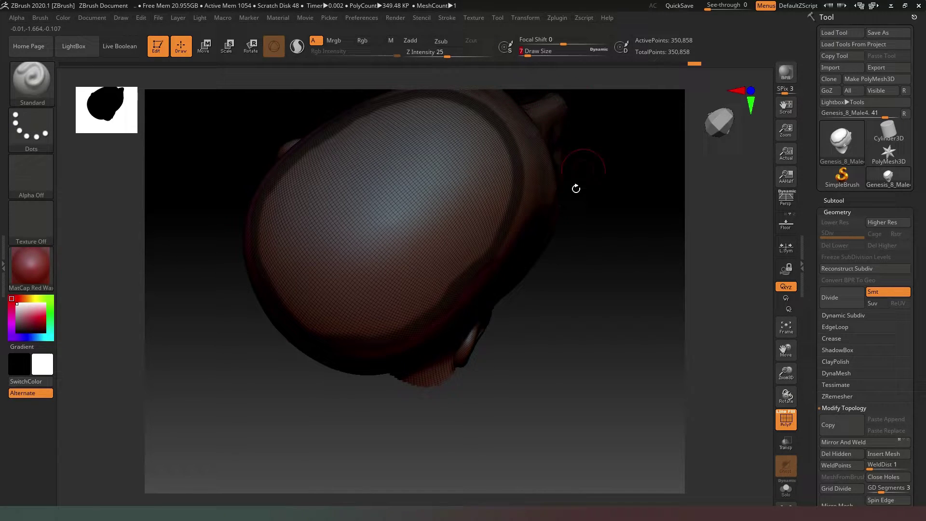
mouse_move(427, 181)
ctrl+mouse_down()
mouse_move(399, 204)
mouse_move(415, 179)
mouse_move(410, 197)
mouse_move(428, 188)
mouse_move(420, 200)
mouse_move(424, 226)
mouse_move(461, 180)
mouse_move(446, 223)
mouse_move(483, 191)
mouse_move(482, 213)
mouse_move(491, 202)
mouse_move(491, 223)
mouse_move(448, 265)
mouse_move(481, 240)
mouse_move(406, 323)
mouse_move(340, 331)
ctrl+mouse_up()
mouse_move(288, 290)
ctrl+mouse_down()
mouse_move(323, 309)
mouse_move(398, 283)
mouse_move(356, 316)
mouse_move(418, 273)
mouse_move(444, 234)
mouse_move(385, 303)
mouse_move(429, 221)
mouse_move(384, 236)
mouse_move(355, 271)
mouse_move(314, 279)
mouse_move(358, 235)
ctrl+mouse_up()
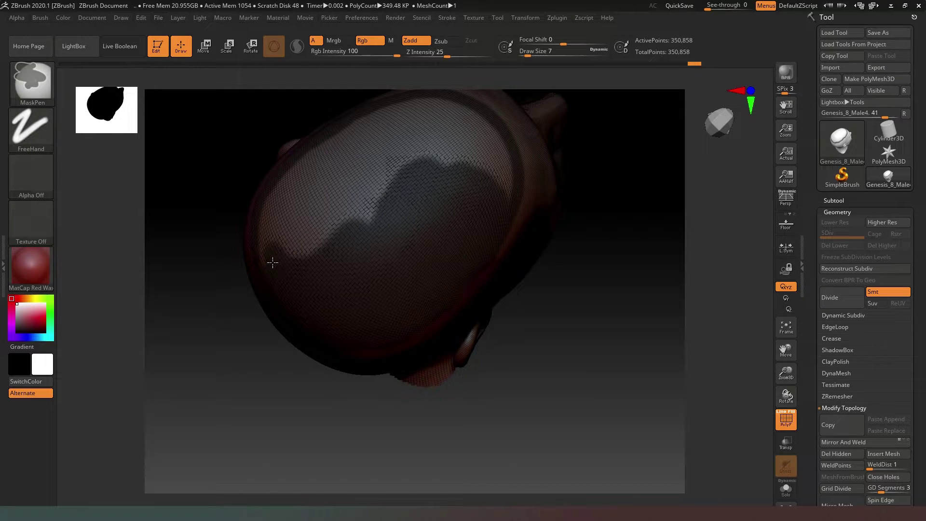
mouse_move(268, 247)
ctrl+mouse_down()
mouse_move(274, 205)
mouse_move(308, 176)
mouse_move(283, 232)
mouse_move(290, 226)
mouse_move(287, 266)
mouse_move(347, 218)
mouse_move(383, 222)
ctrl+mouse_up()
key(ctrl+a)
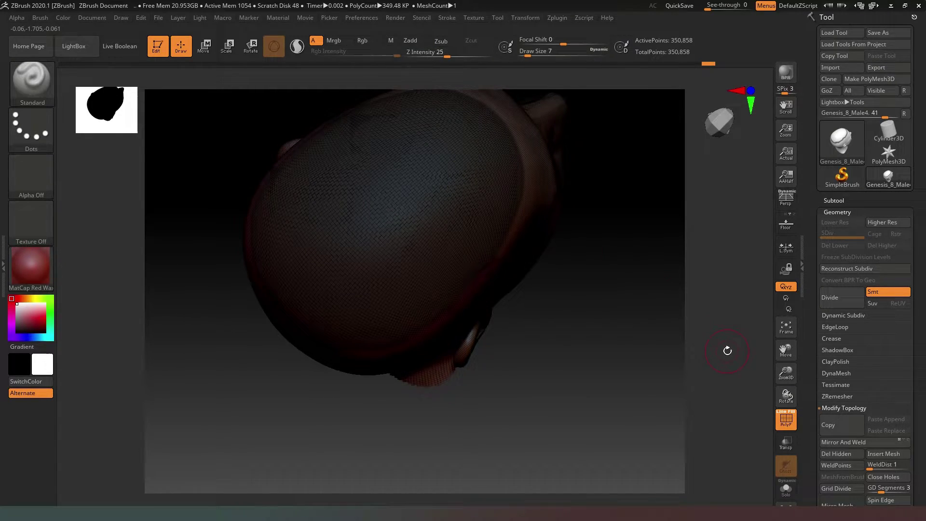
drag(640, 336, 653, 299)
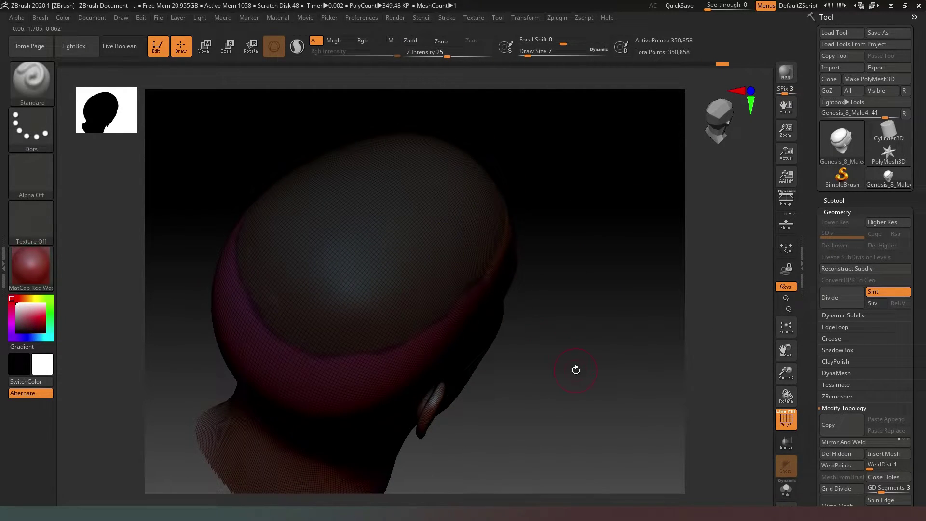
drag(575, 368, 597, 370)
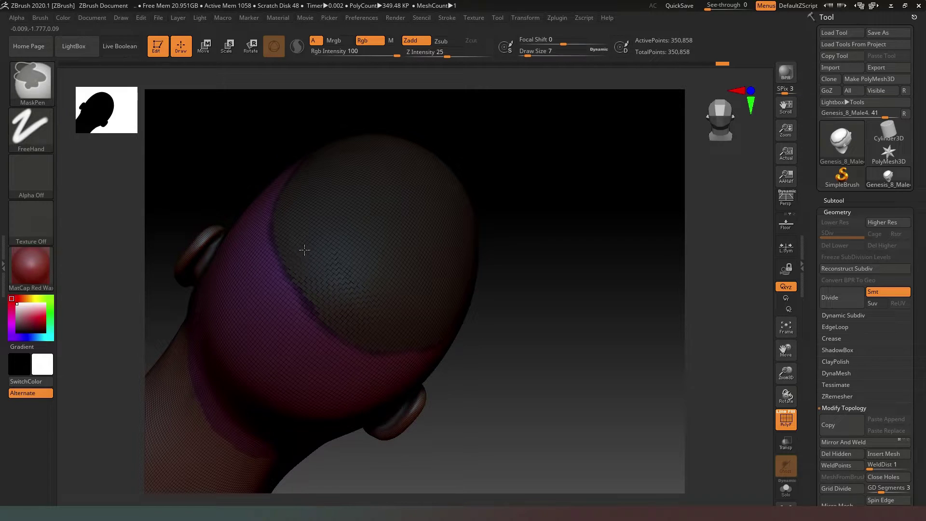
drag(587, 285, 629, 342)
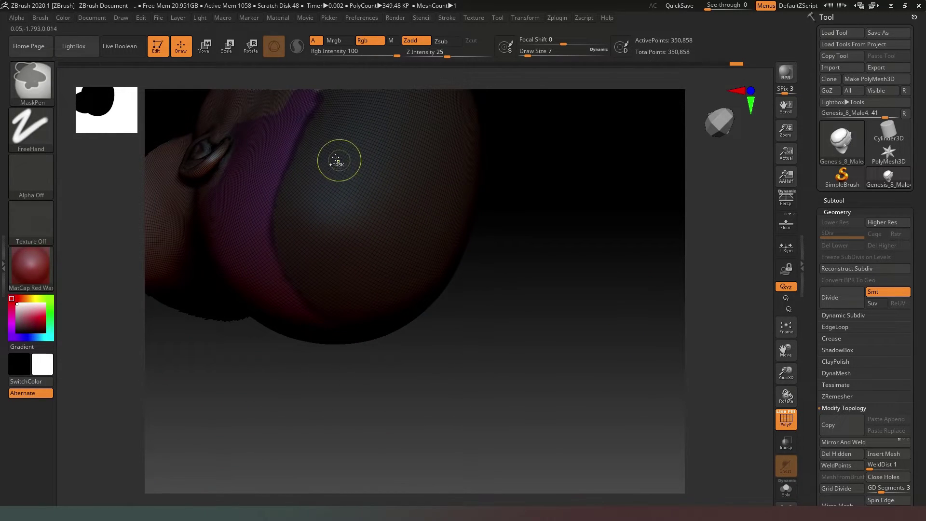
mouse_move(646, 309)
mouse_down()
mouse_move(597, 304)
mouse_move(610, 337)
mouse_move(641, 323)
mouse_move(650, 240)
mouse_move(704, 133)
mouse_up()
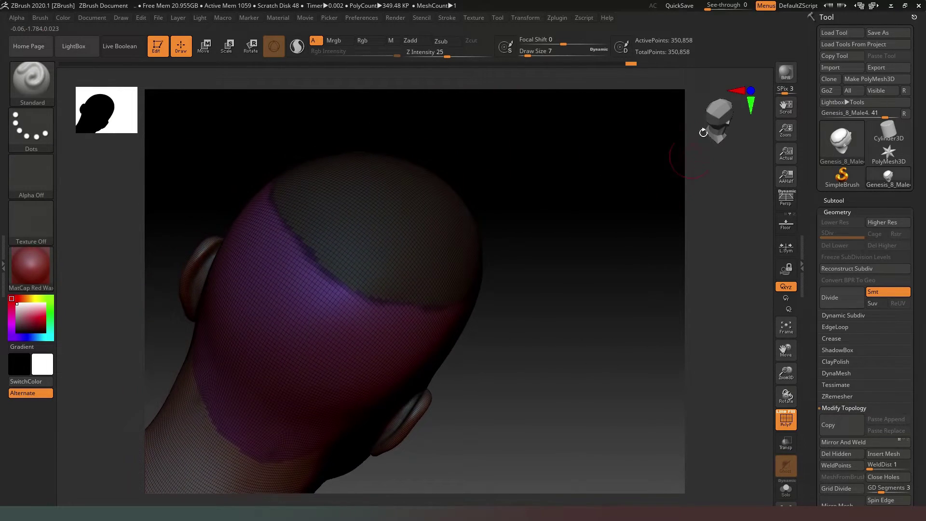
click(723, 117)
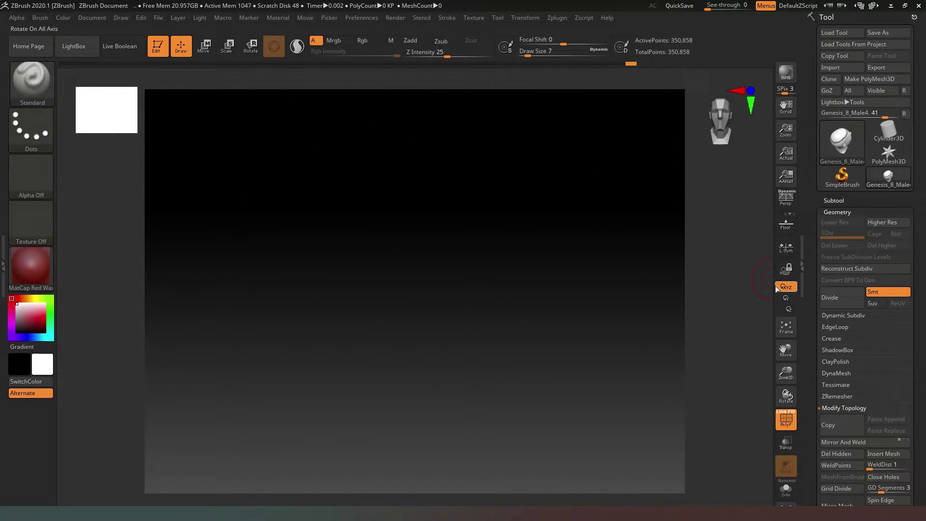
- Group the masked scalp as a purple polygroup and isolate it, leaving 12,987 active points
click(785, 323)
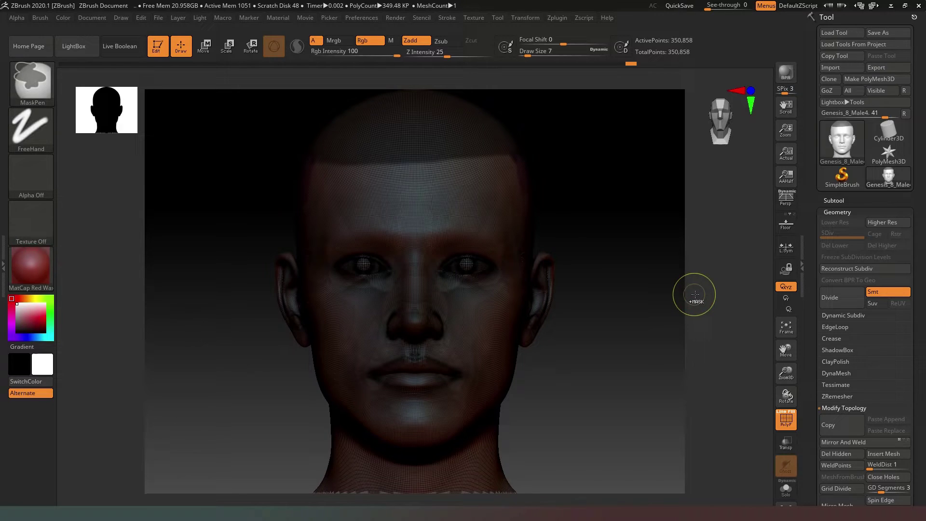
ctrl+click(697, 293)
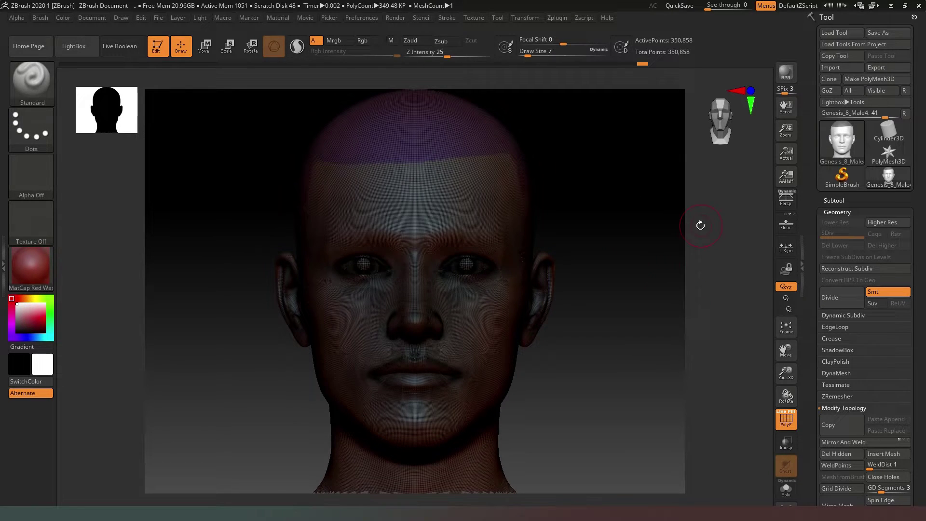
drag(655, 235, 571, 244)
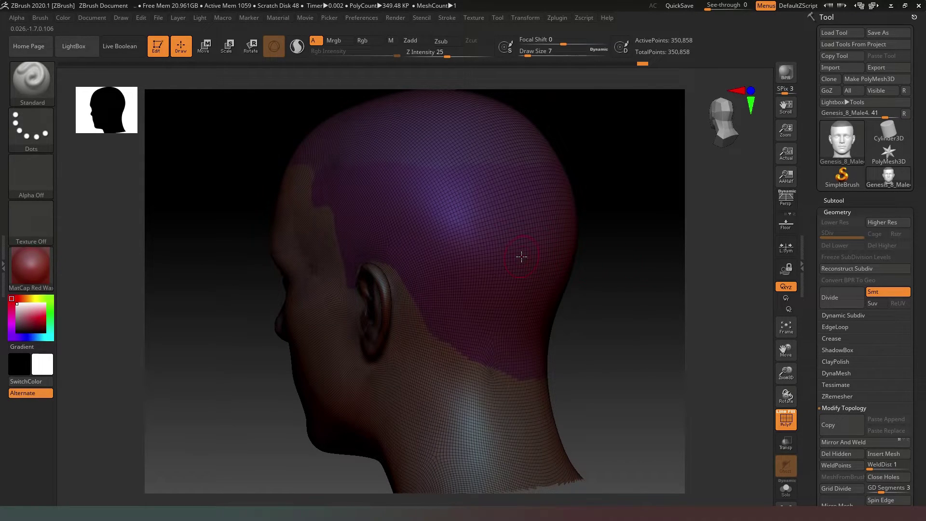
key(ctrl)
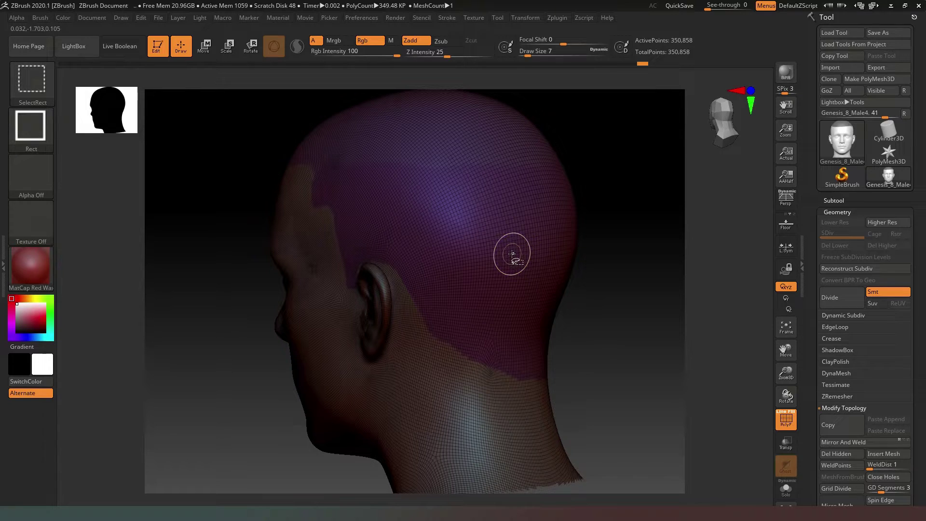
ctrl+shift+click(512, 254)
drag(643, 300, 558, 266)
- Mask the upper part, lower tip and lower-right areas of the isolated scalp patch
key(ctrl)
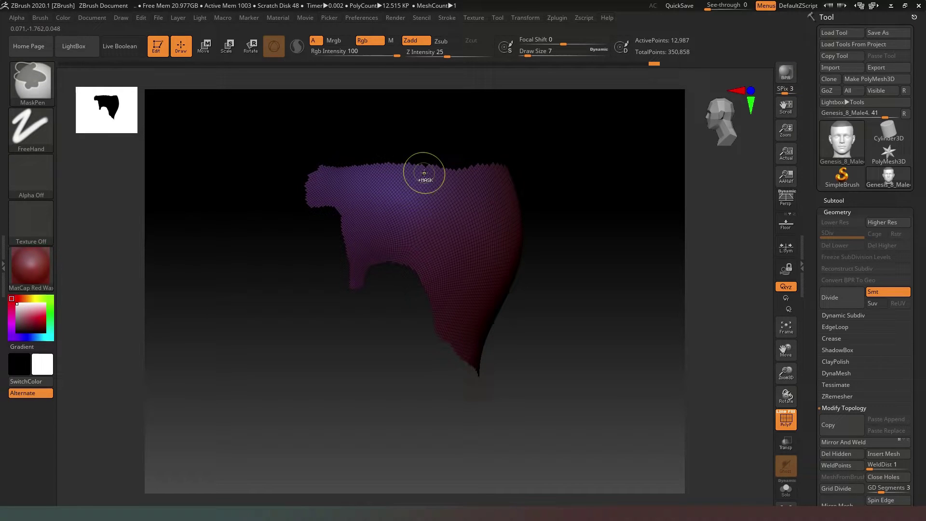
mouse_move(428, 182)
ctrl+mouse_down()
mouse_move(359, 174)
mouse_move(428, 168)
mouse_move(334, 159)
mouse_move(294, 198)
mouse_move(315, 201)
mouse_move(326, 185)
mouse_move(312, 220)
mouse_move(376, 212)
mouse_move(379, 180)
mouse_move(359, 189)
mouse_move(354, 202)
mouse_move(415, 181)
mouse_move(435, 200)
mouse_move(420, 240)
mouse_move(387, 240)
mouse_move(423, 228)
mouse_move(437, 247)
mouse_move(428, 280)
mouse_move(445, 295)
mouse_move(469, 291)
mouse_move(501, 272)
mouse_move(517, 161)
ctrl+mouse_up()
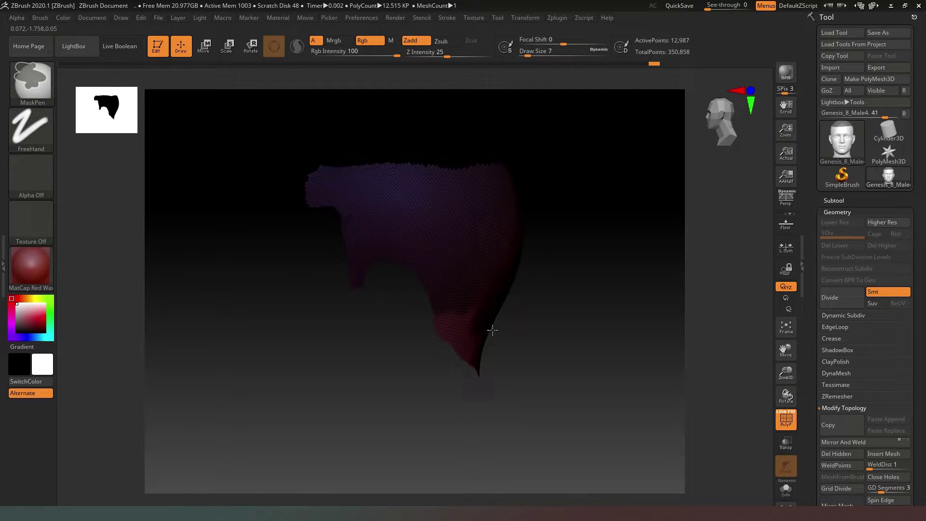
ctrl+drag(492, 330, 448, 341)
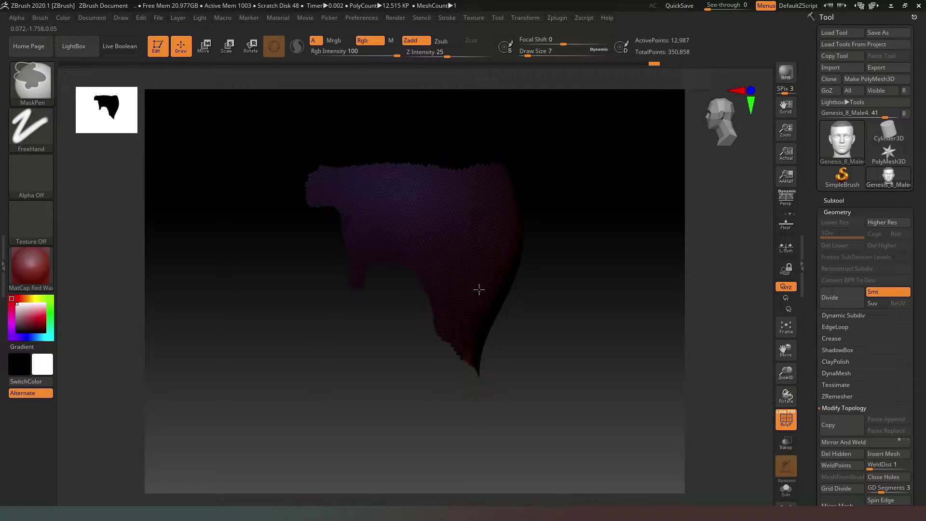
drag(575, 348, 550, 260)
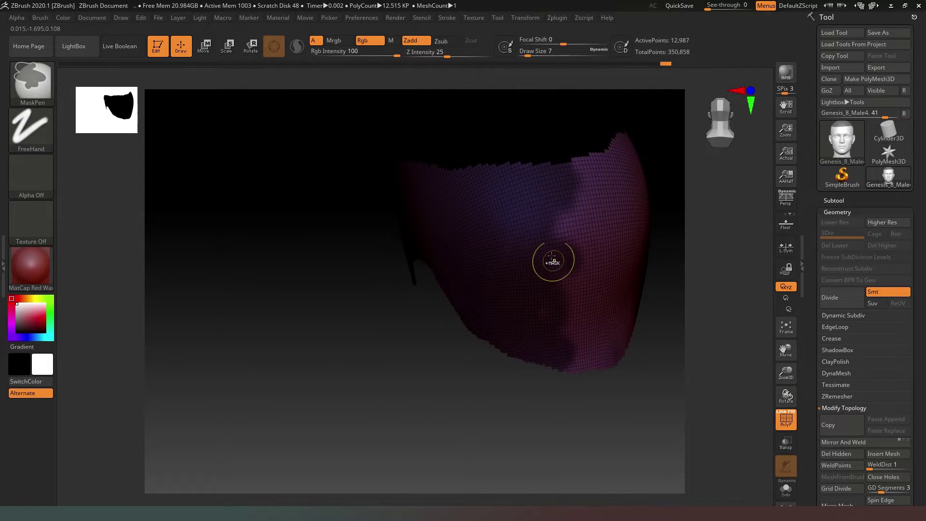
mouse_move(525, 363)
ctrl+mouse_down()
mouse_move(563, 349)
mouse_move(578, 373)
mouse_move(628, 325)
mouse_move(639, 341)
mouse_move(619, 315)
mouse_move(581, 307)
mouse_move(578, 339)
mouse_move(602, 291)
mouse_move(597, 218)
mouse_move(587, 193)
mouse_move(577, 210)
mouse_move(568, 181)
mouse_move(604, 145)
mouse_move(625, 187)
mouse_move(613, 141)
mouse_move(639, 144)
mouse_move(622, 179)
mouse_move(633, 248)
ctrl+mouse_up()
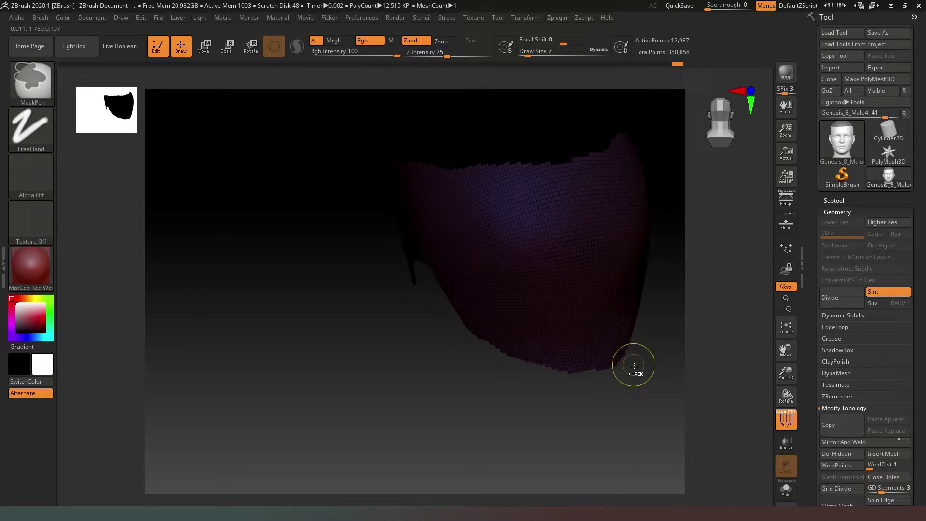
drag(632, 366, 607, 401)
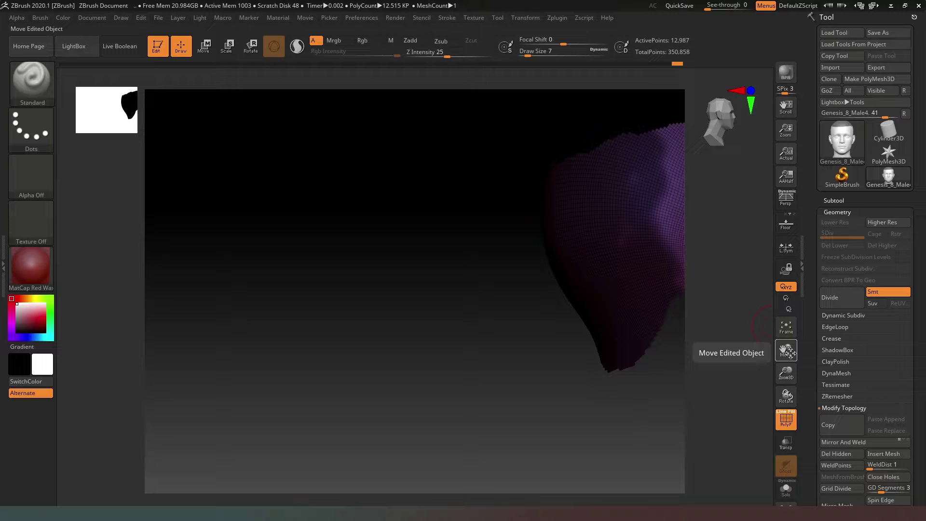
key(f)
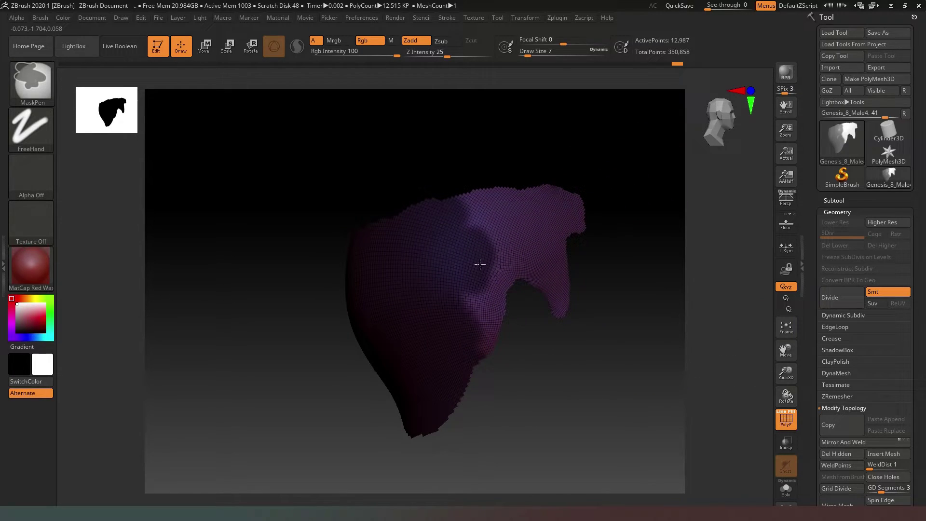
mouse_move(480, 264)
ctrl+mouse_down()
mouse_move(472, 314)
mouse_move(441, 369)
mouse_move(534, 264)
mouse_move(572, 286)
mouse_move(563, 297)
mouse_move(552, 274)
mouse_move(547, 288)
mouse_move(543, 271)
mouse_move(565, 273)
mouse_move(577, 246)
mouse_move(566, 229)
mouse_move(522, 239)
mouse_move(518, 229)
mouse_move(496, 231)
mouse_move(499, 198)
mouse_move(489, 184)
mouse_move(462, 190)
ctrl+mouse_up()
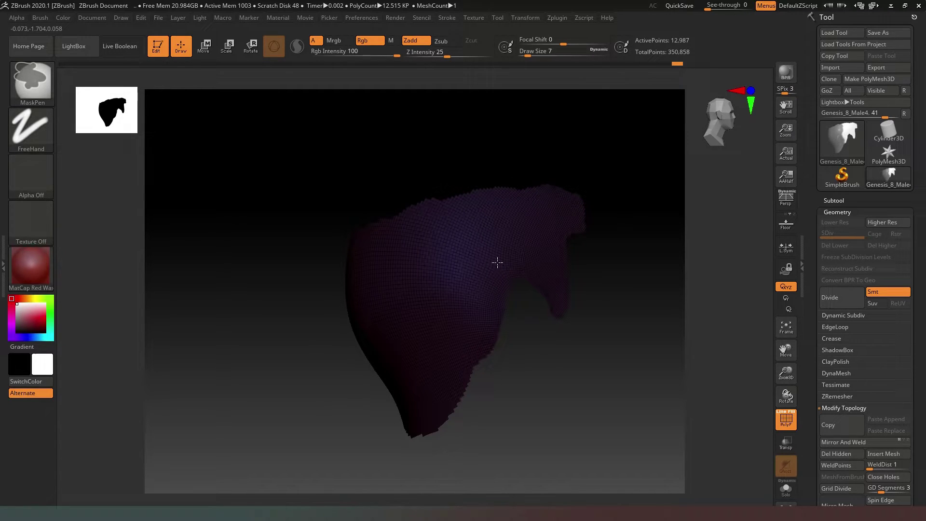
mouse_move(603, 338)
mouse_down()
mouse_move(647, 386)
mouse_move(570, 397)
mouse_move(657, 385)
mouse_up()
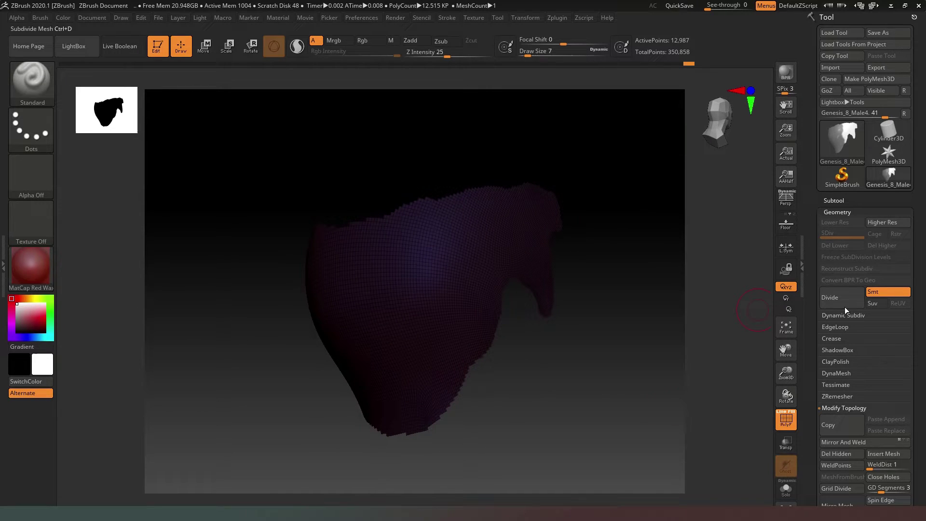
- Open FiberMesh and preview fibers grown on the masked scalp patch
click(839, 212)
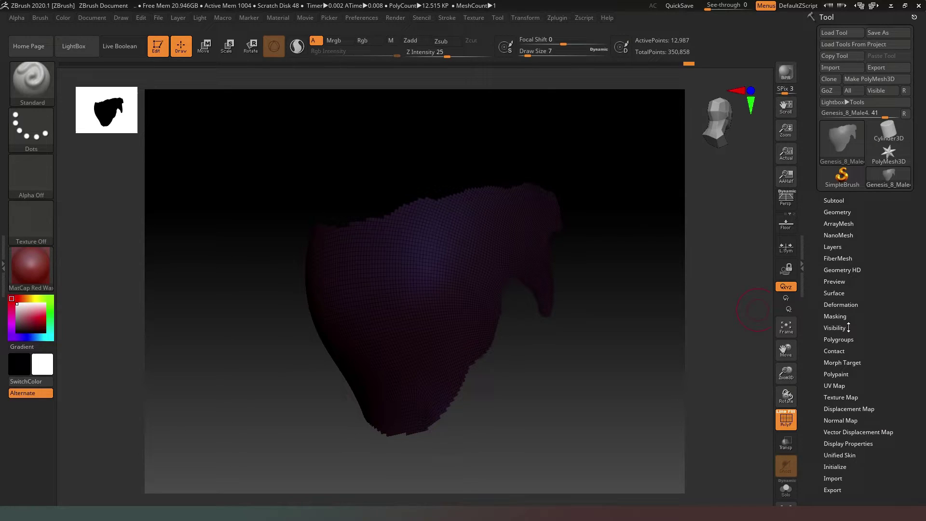
click(840, 258)
click(836, 292)
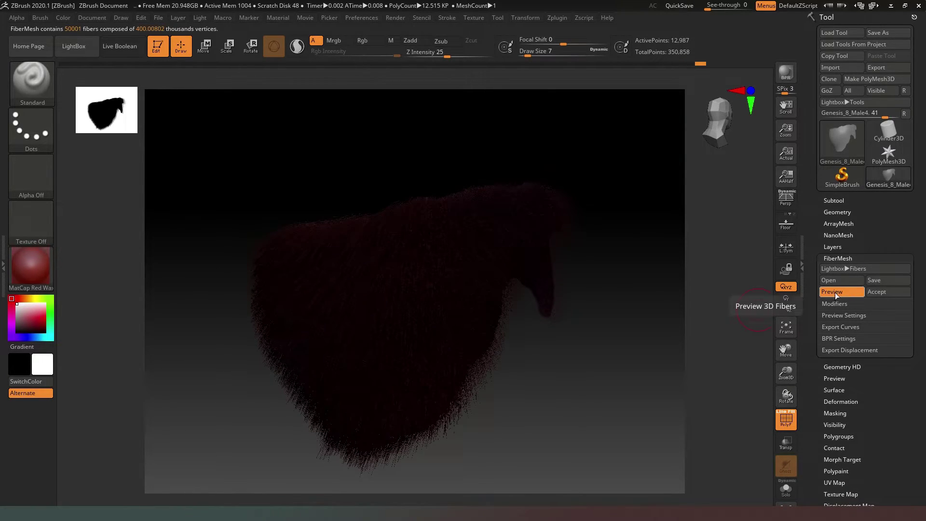
drag(634, 323, 610, 329)
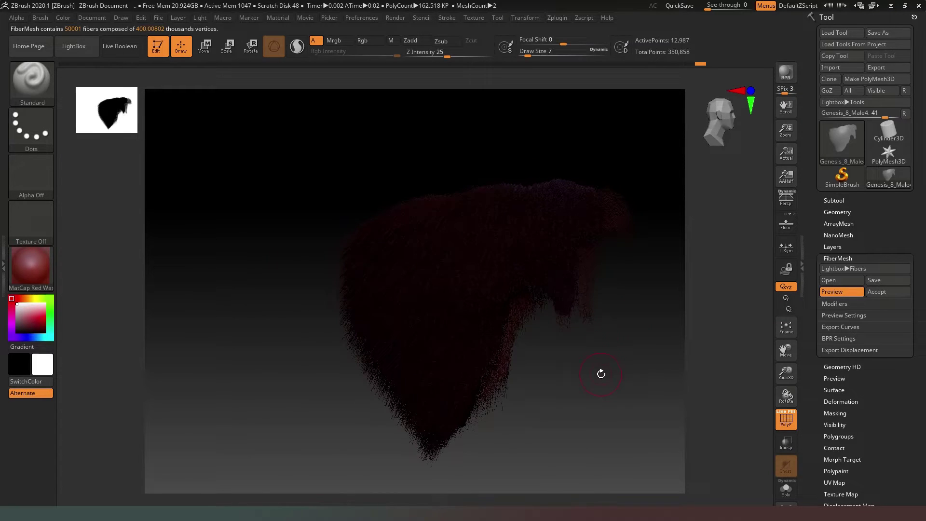
drag(601, 374, 612, 375)
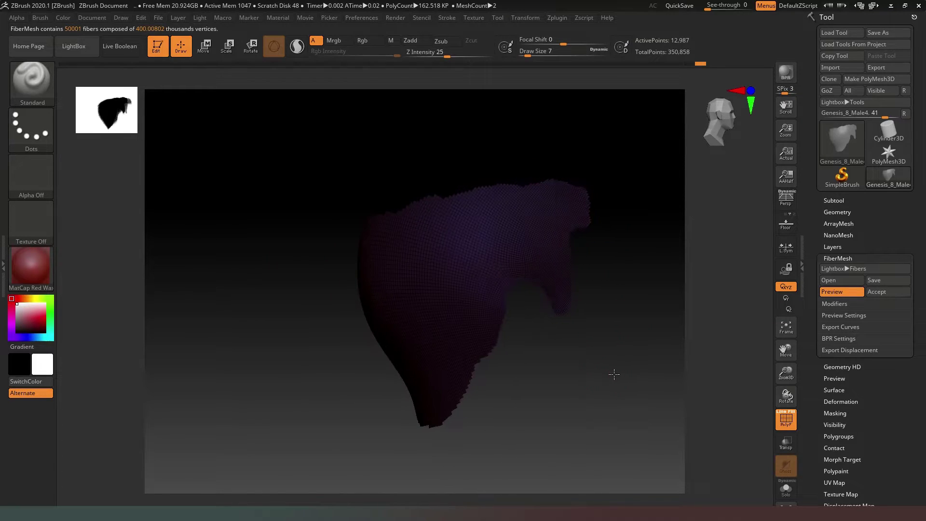
- Set the fiber Length modifier to 10
click(842, 305)
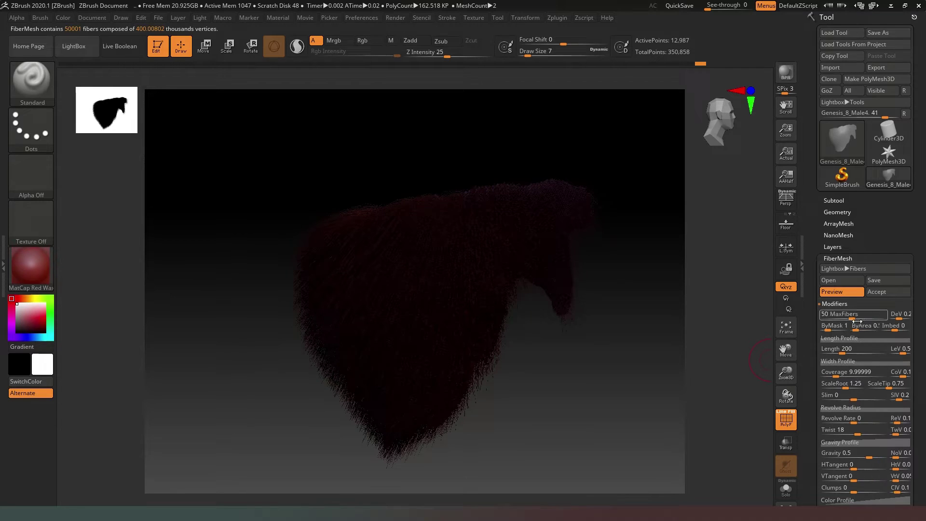
click(835, 350)
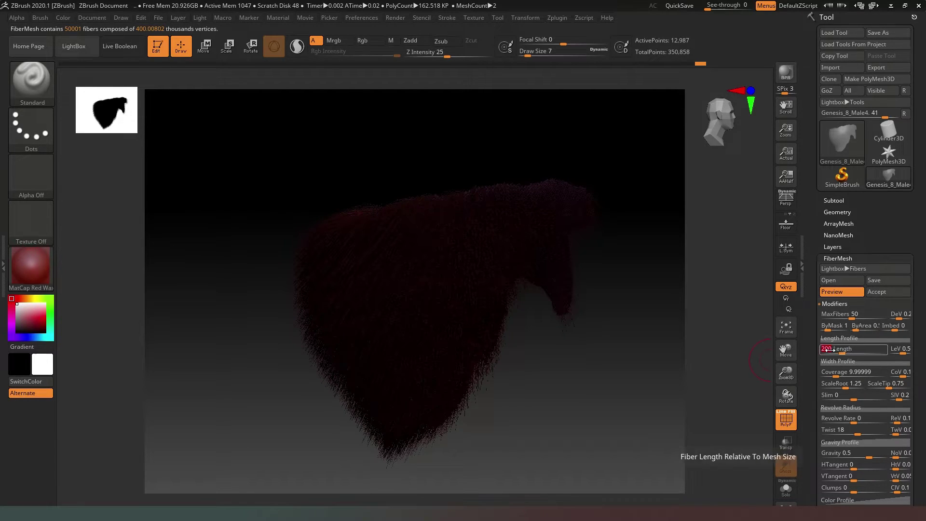
text(10)
key(Return)
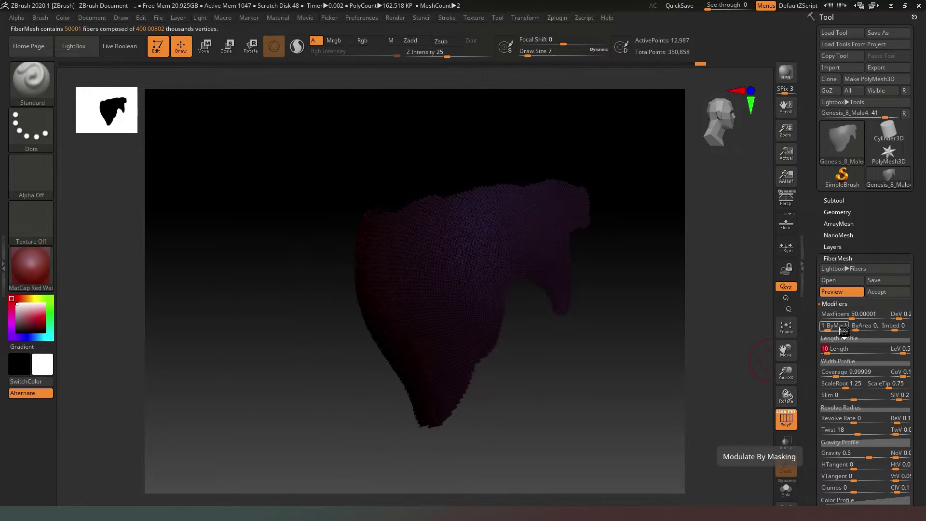
drag(517, 362, 565, 352)
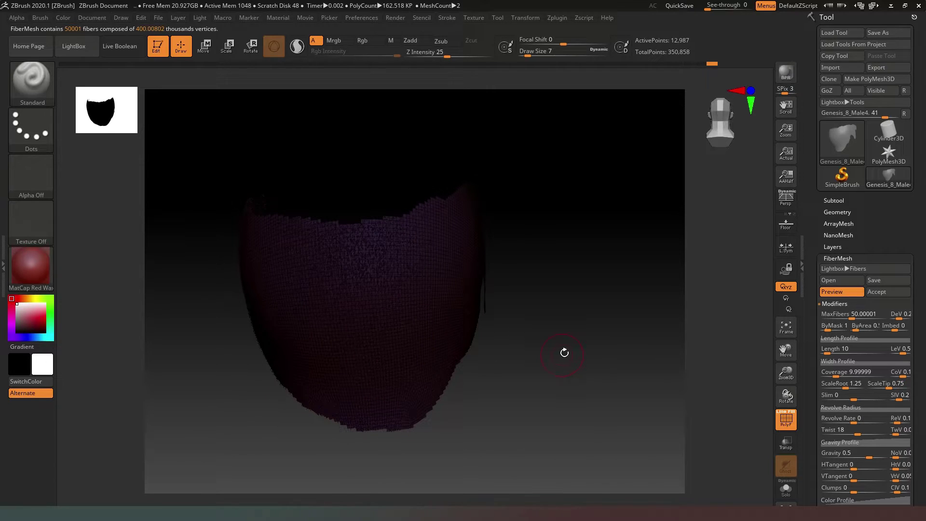
drag(618, 320, 603, 341)
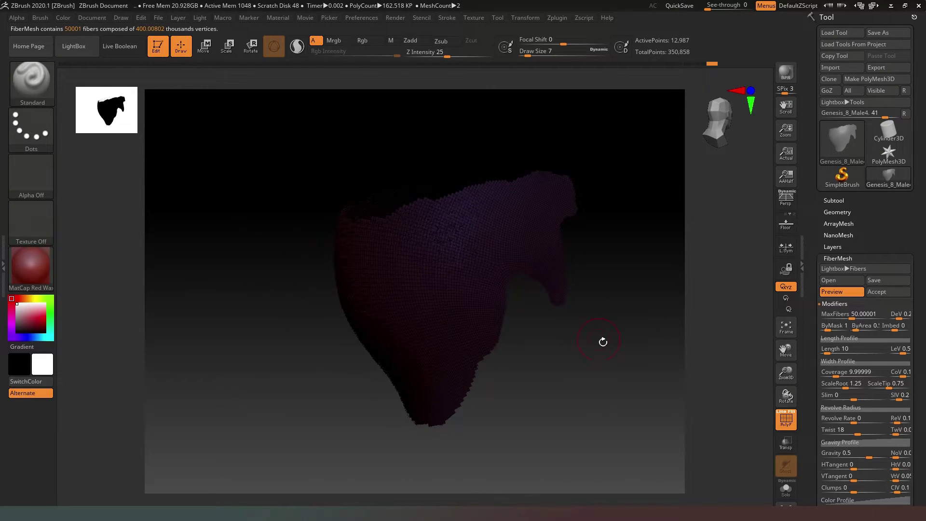
- Set MaxFibers to 60 and orbit the fiber preview from several sides
click(866, 314)
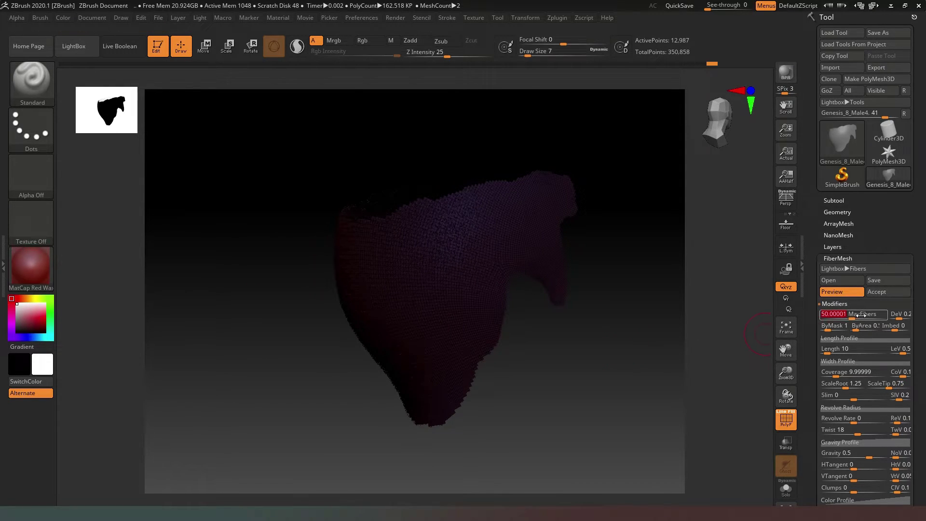
text(60)
key(Return)
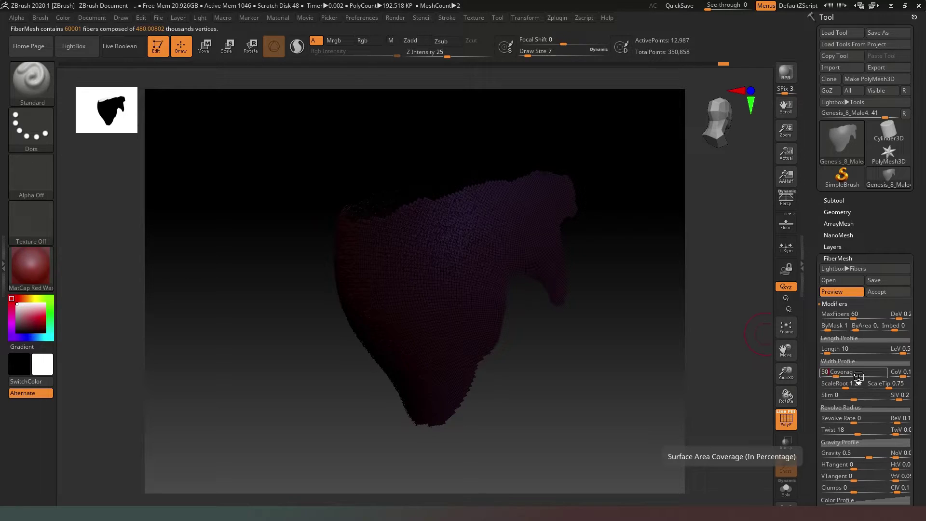
drag(577, 441, 409, 320)
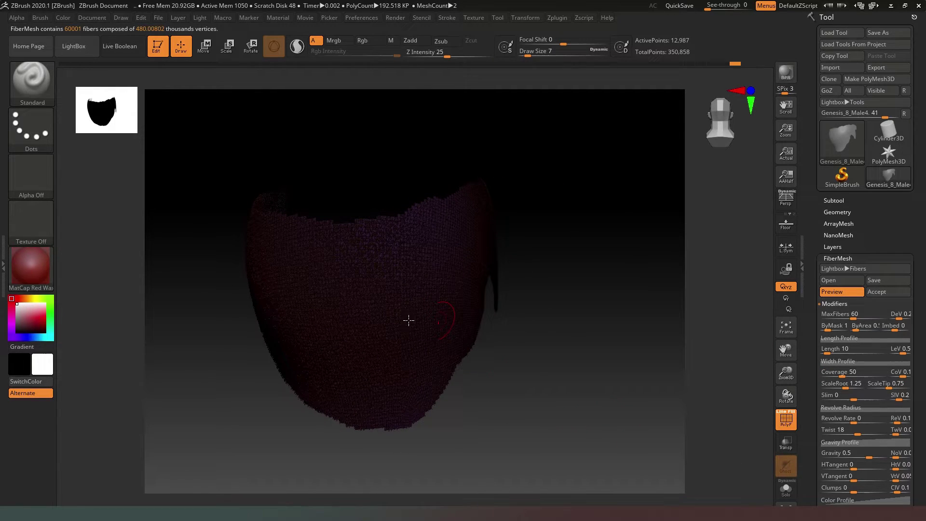
drag(498, 396, 595, 394)
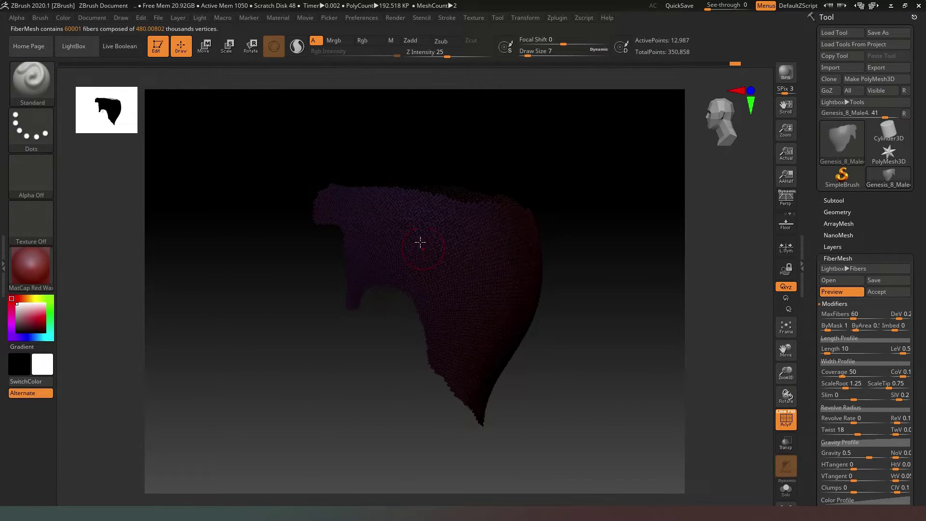
drag(331, 311, 492, 234)
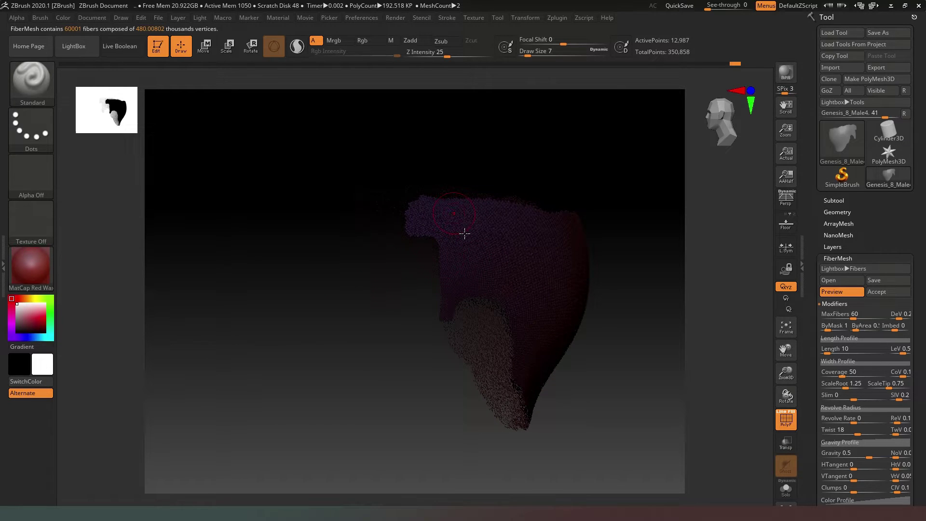
drag(340, 353, 533, 341)
drag(615, 319, 769, 321)
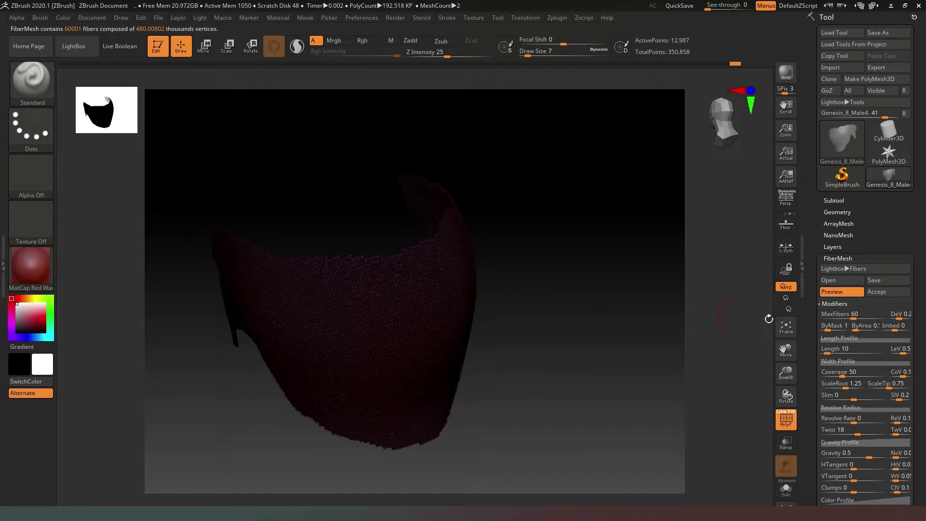
- Accept the fibers without Fast Preview to create the Fibers3 subtool, then inspect the head
click(906, 295)
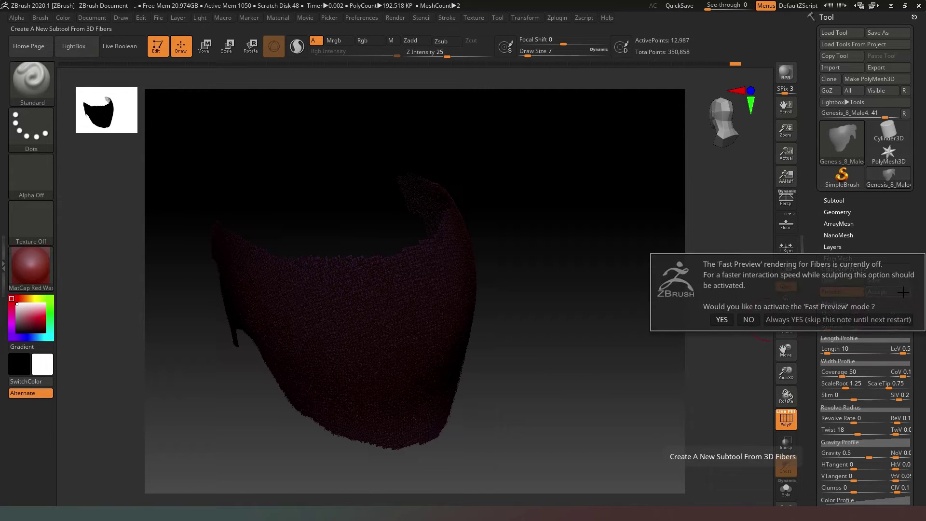
click(749, 320)
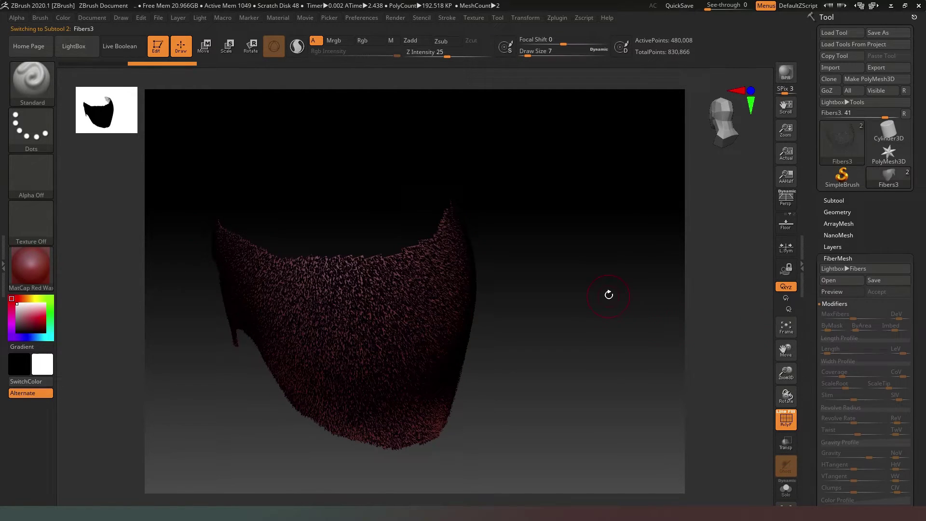
drag(578, 294, 592, 325)
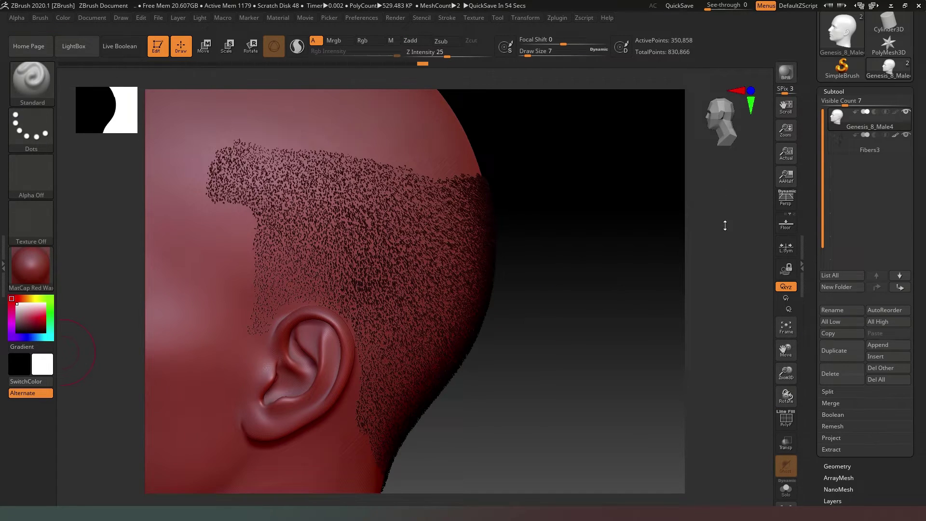
click(786, 326)
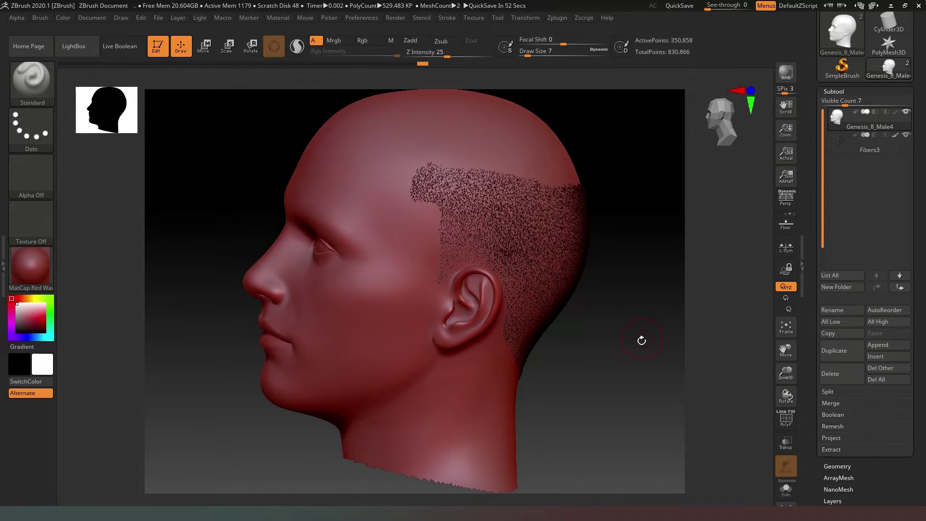
drag(640, 337, 583, 334)
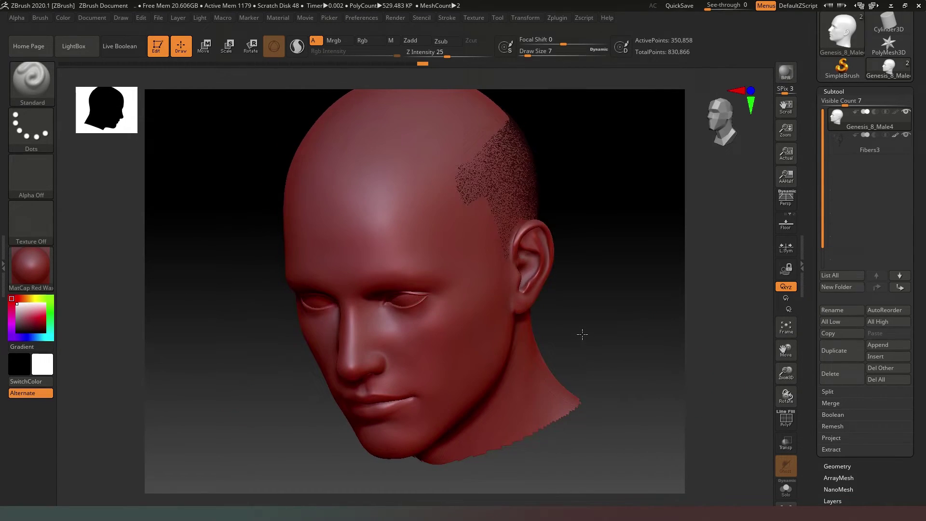
- Show polygroup colours and isolate the purple scalp polygroup
click(795, 423)
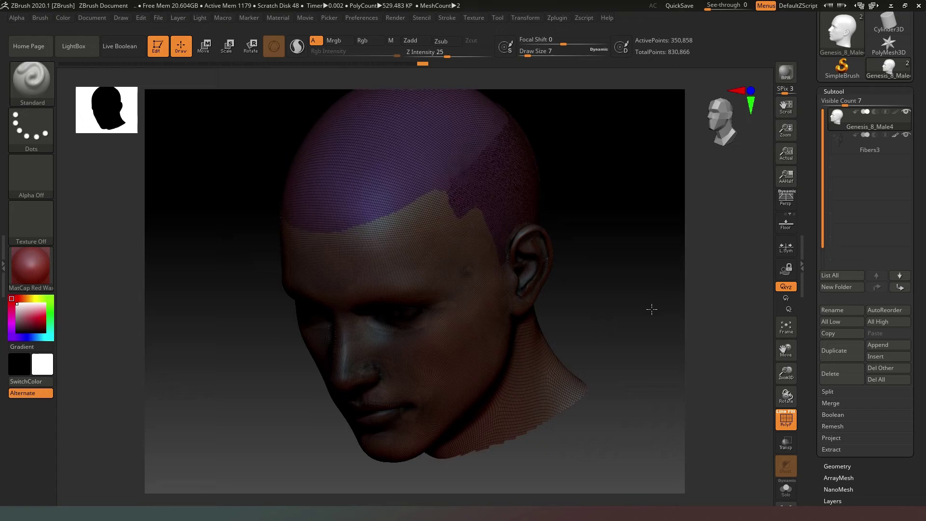
drag(651, 306, 659, 337)
key(ctrl)
ctrl+shift+click(393, 181)
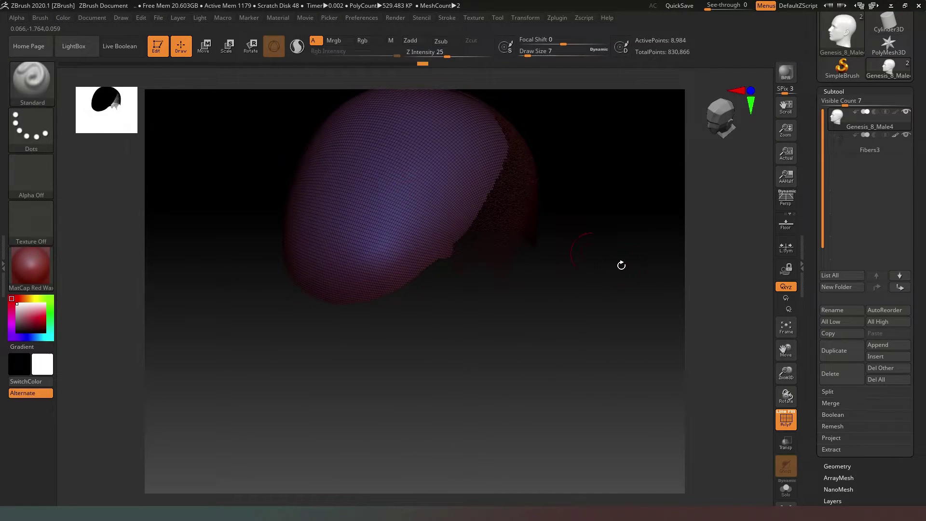
drag(621, 265, 580, 271)
drag(538, 339, 461, 330)
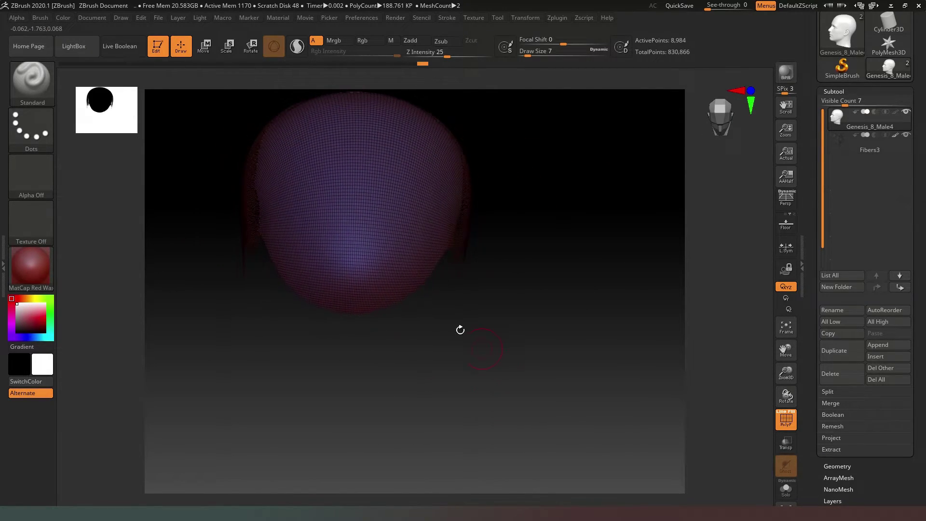
- Mask the left, lower, right-centre and upper-left areas of the scalp
key(ctrl)
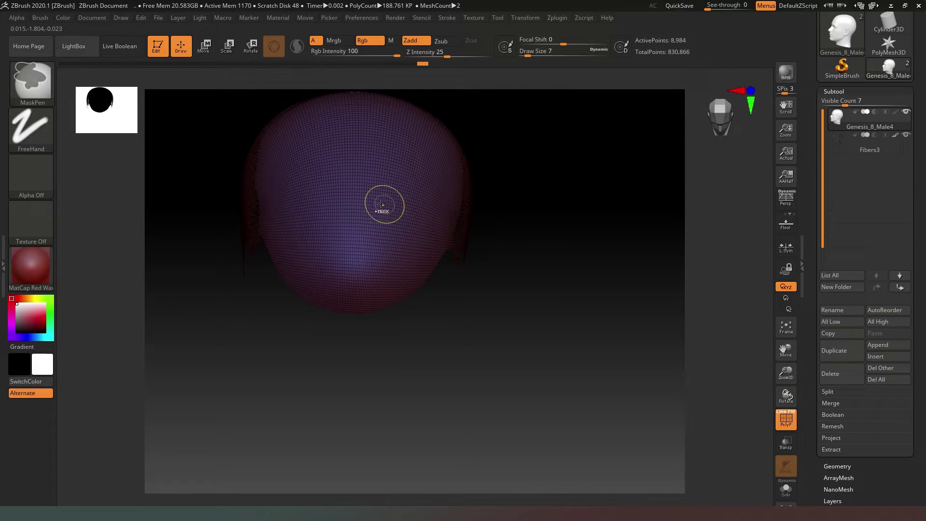
mouse_move(369, 203)
ctrl+mouse_down()
mouse_move(348, 174)
mouse_move(318, 145)
mouse_move(285, 175)
ctrl+mouse_up()
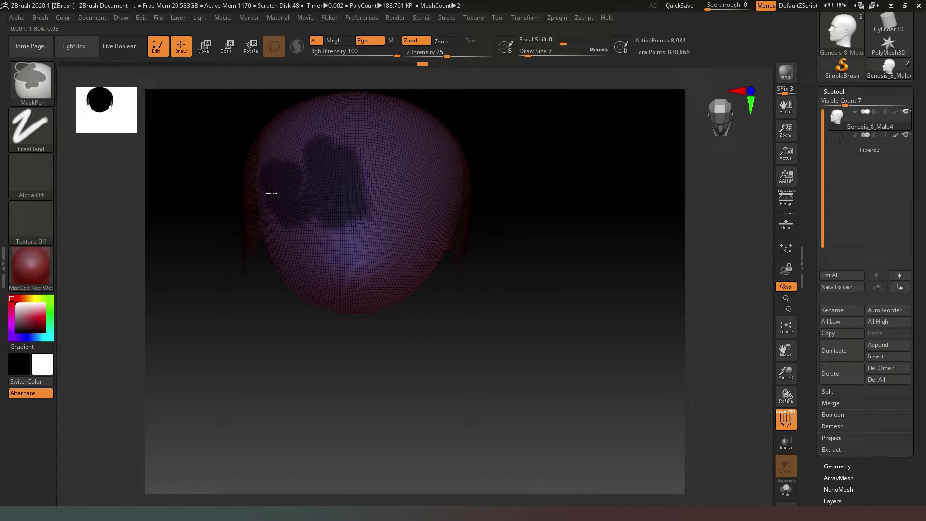
mouse_move(281, 250)
ctrl+mouse_down()
mouse_move(343, 303)
mouse_move(314, 281)
mouse_move(321, 213)
mouse_move(354, 255)
mouse_move(313, 266)
mouse_move(382, 315)
ctrl+mouse_up()
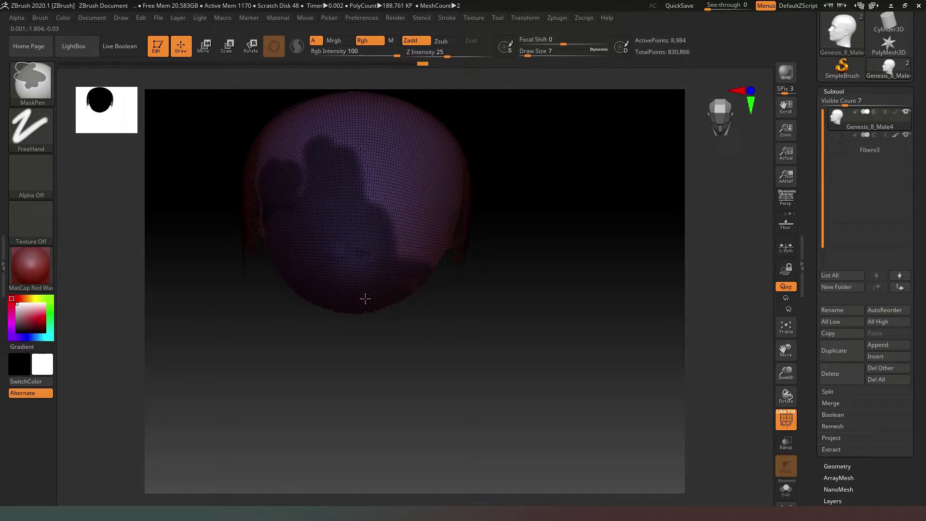
ctrl+drag(449, 218, 416, 211)
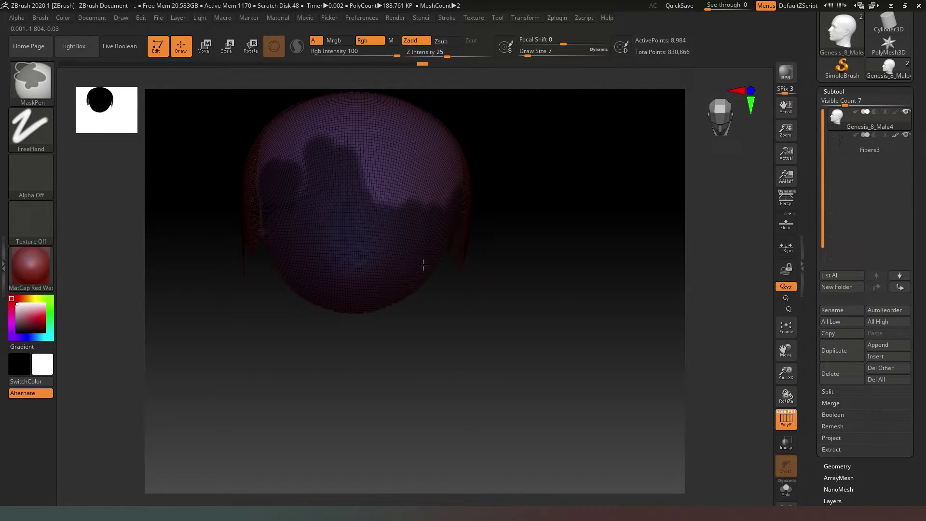
drag(507, 289, 555, 285)
click(786, 327)
key(ctrl)
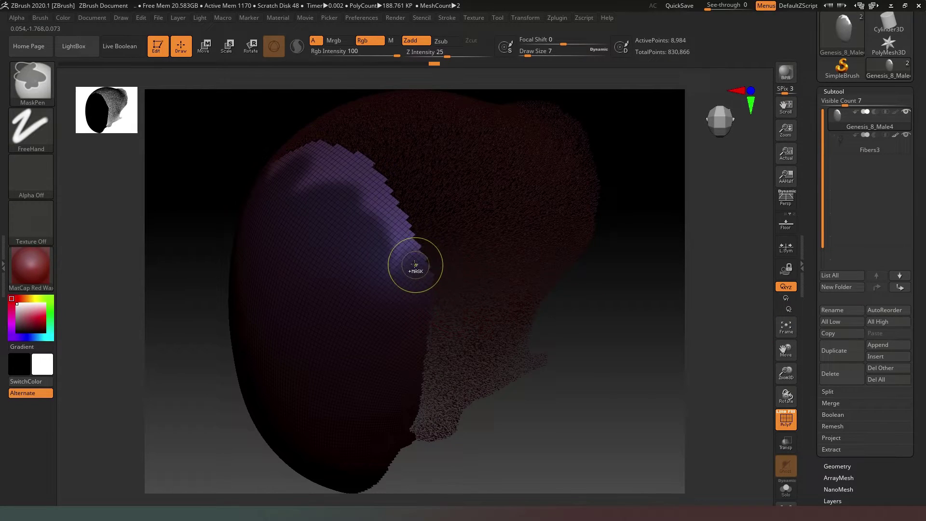
mouse_move(402, 251)
ctrl+mouse_down()
mouse_move(371, 177)
mouse_move(338, 153)
mouse_move(263, 159)
mouse_move(249, 181)
ctrl+mouse_up()
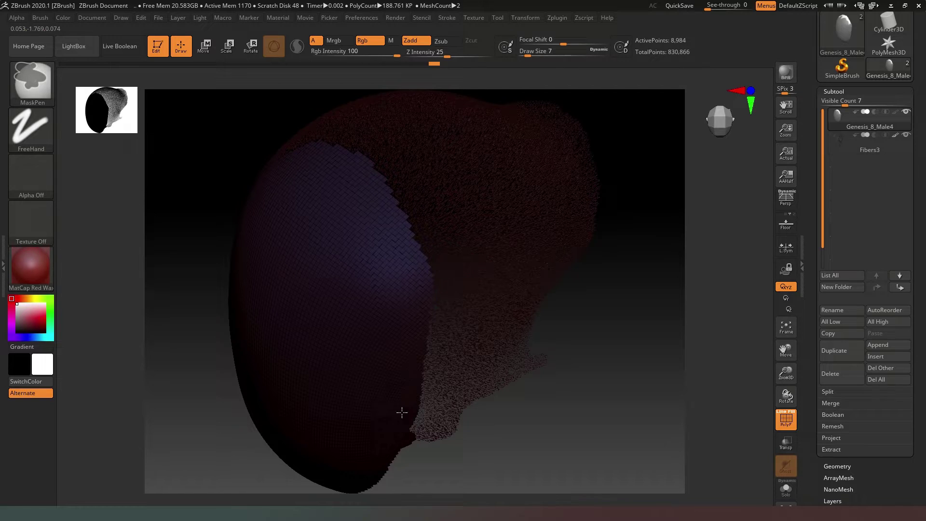
mouse_move(591, 405)
mouse_down()
mouse_move(637, 394)
mouse_move(600, 291)
mouse_move(606, 283)
mouse_move(587, 298)
mouse_up()
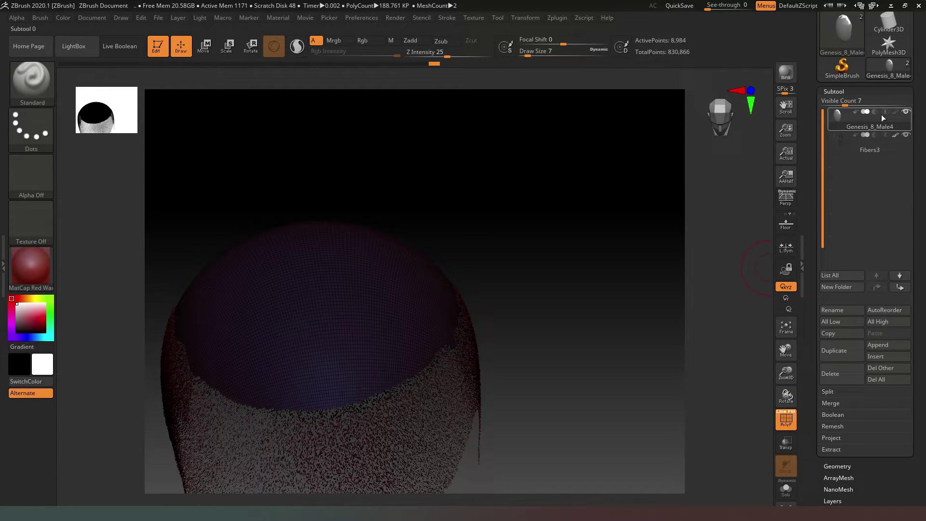
- Preview fibres on the masked scalp, set Length to 150, and accept them as Fibers6
scroll(837, 464, down, 5)
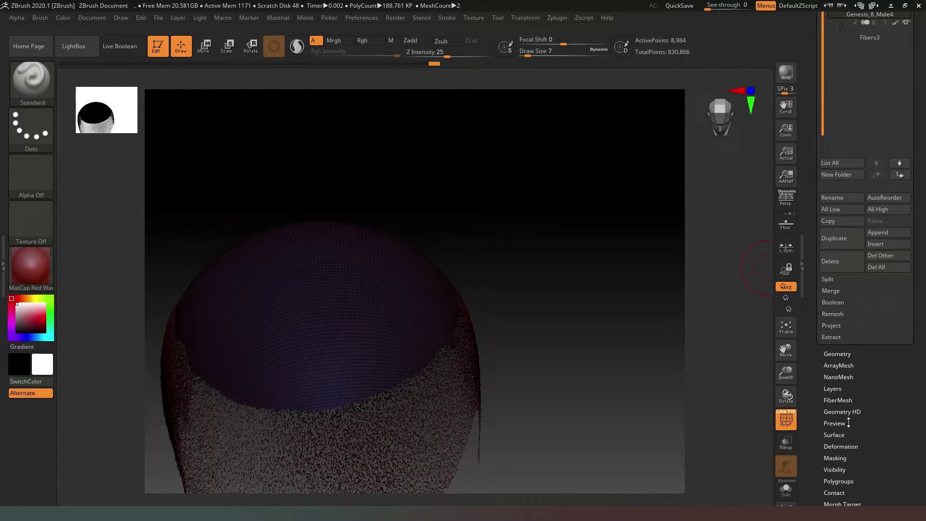
click(852, 402)
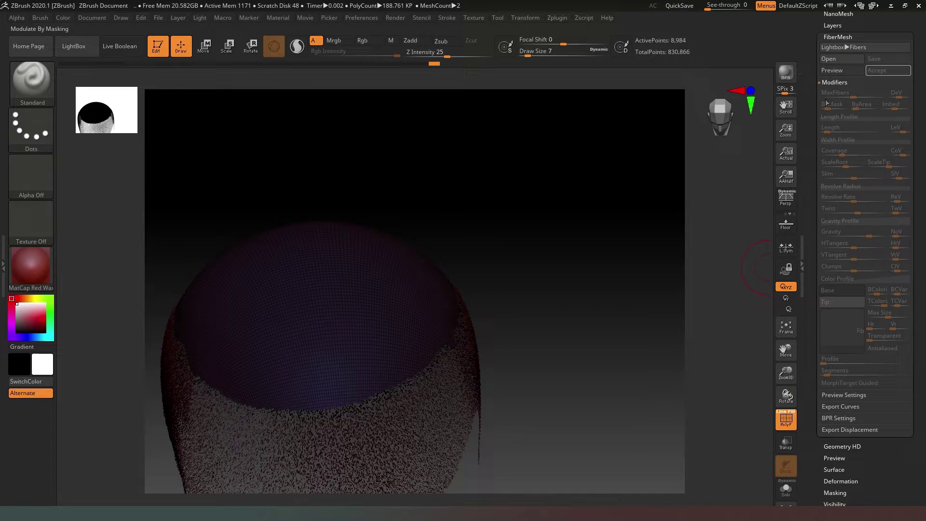
click(838, 71)
click(836, 126)
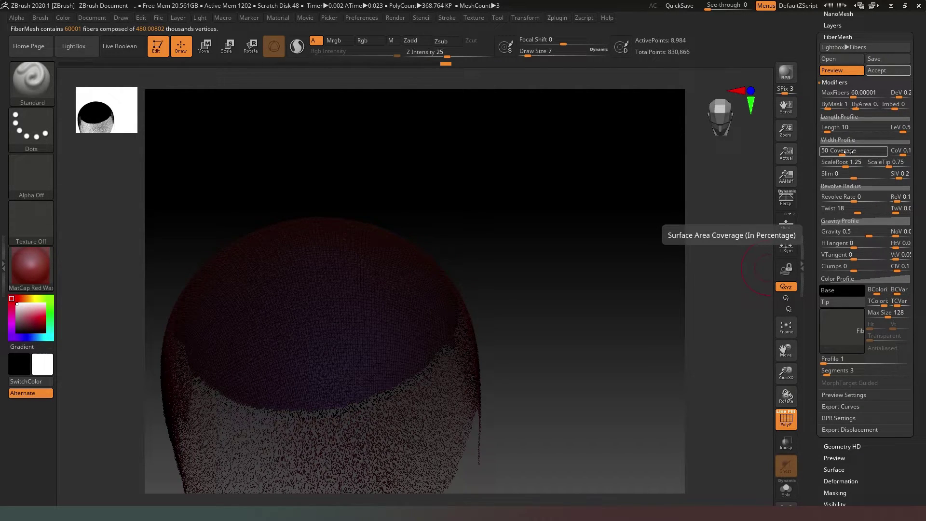
click(839, 107)
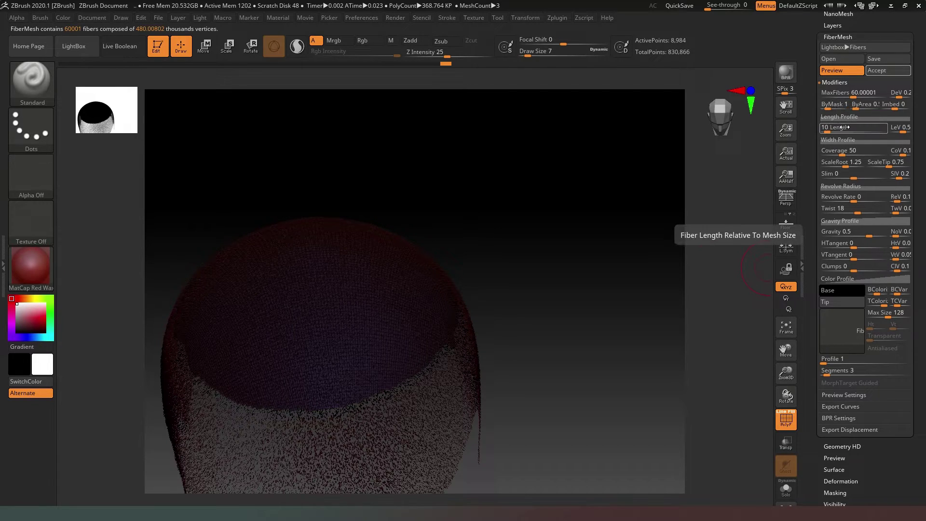
drag(842, 127, 831, 130)
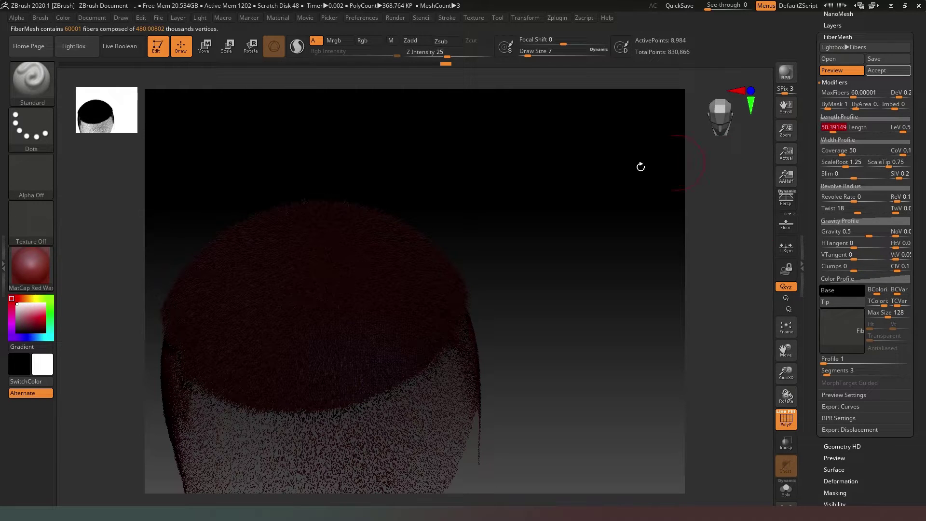
drag(641, 165, 599, 175)
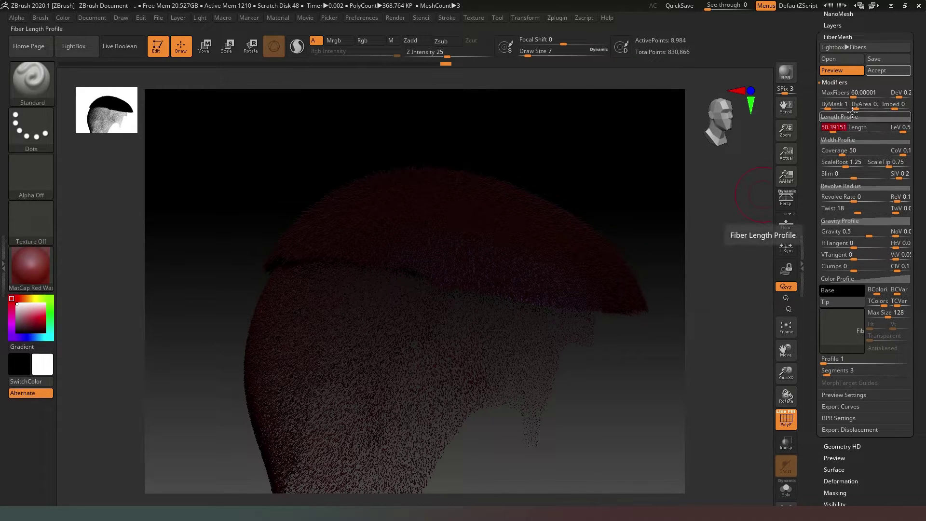
text(150)
key(Return)
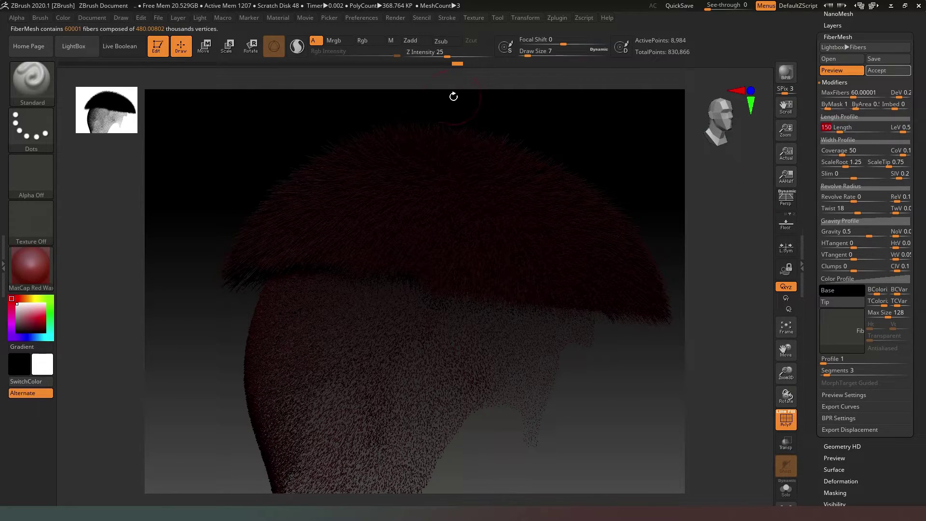
drag(566, 123, 556, 177)
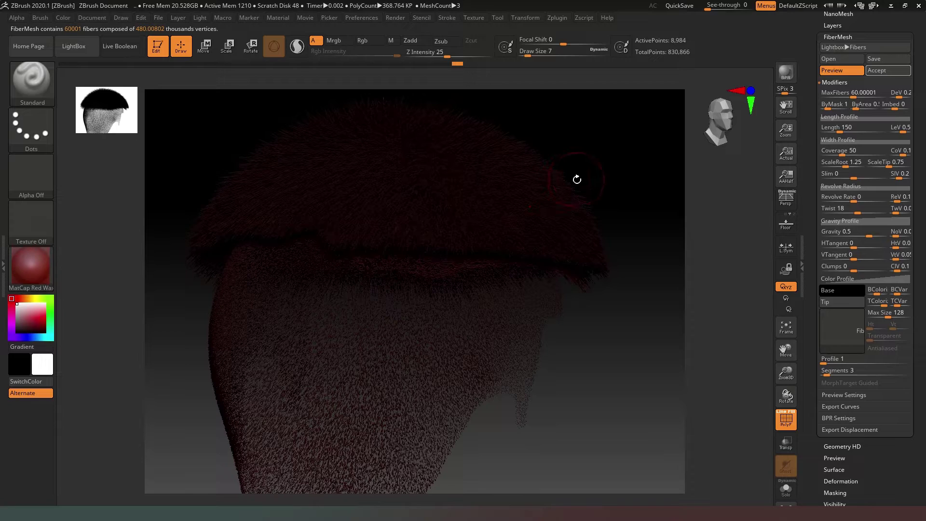
drag(636, 300, 667, 280)
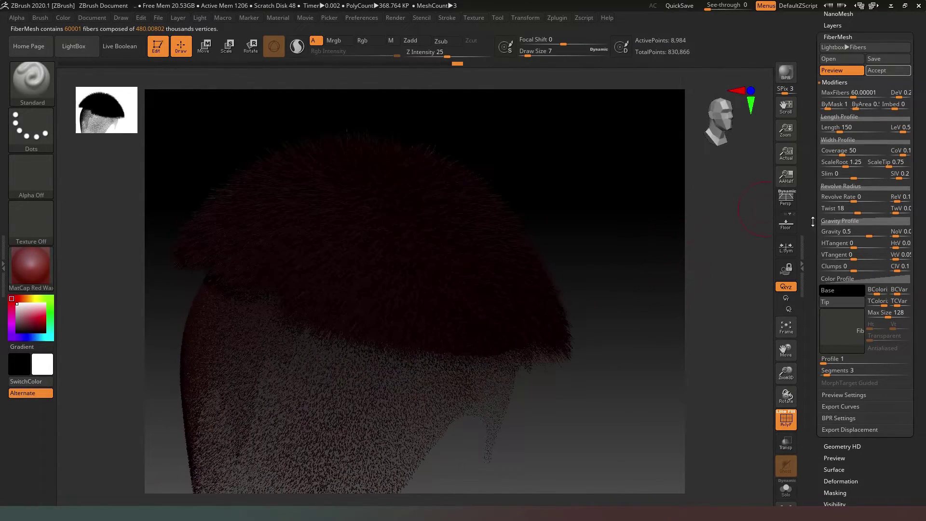
click(894, 70)
- Dismiss the Fast Preview note and isolate a single mesh to inspect the hair
click(756, 92)
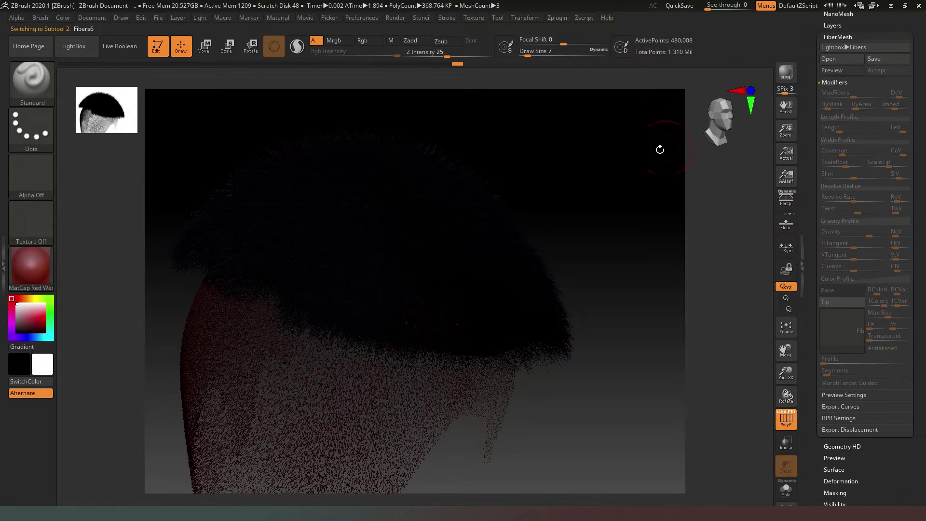
drag(622, 174, 603, 213)
key(ctrl+shift)
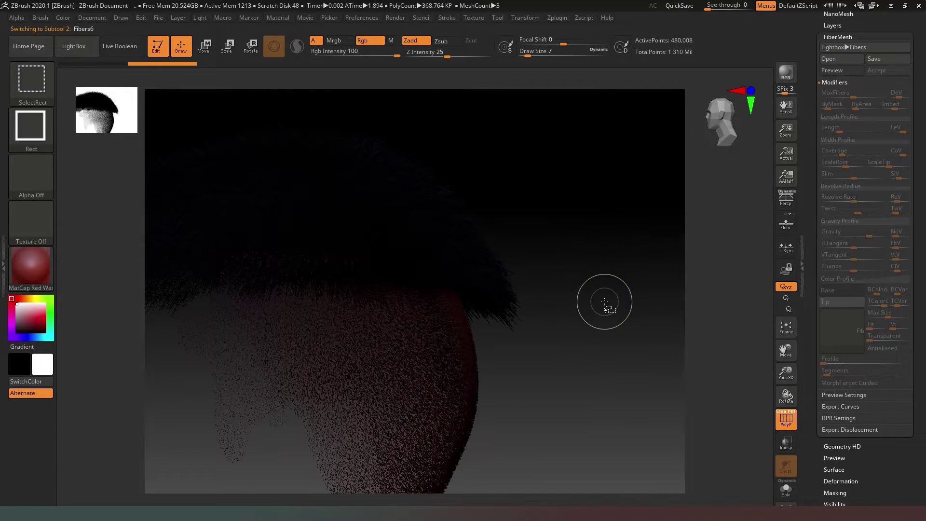
ctrl+shift+click(596, 338)
drag(592, 355, 714, 335)
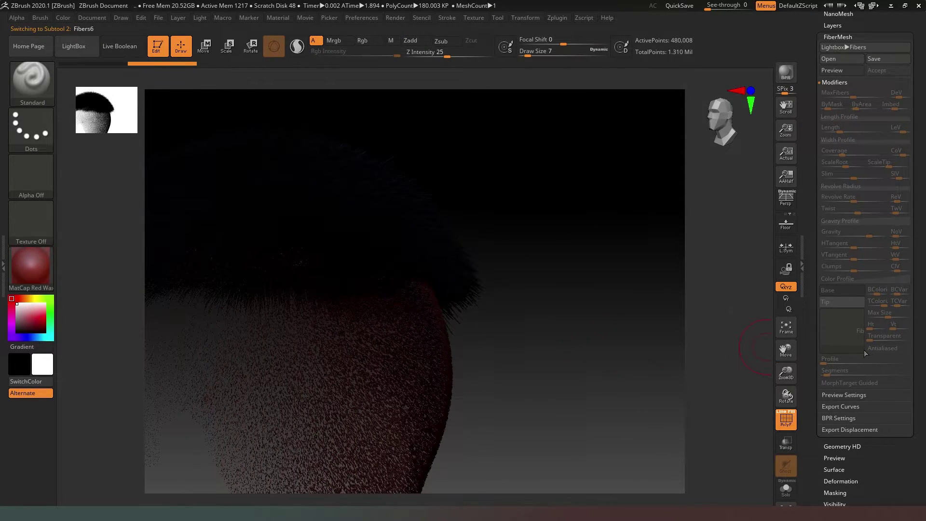
- Unhide all meshes with Genesis_8_Male4 active, frame the head, and check the hair
scroll(866, 354, up, 10)
click(850, 225)
mouse_move(841, 227)
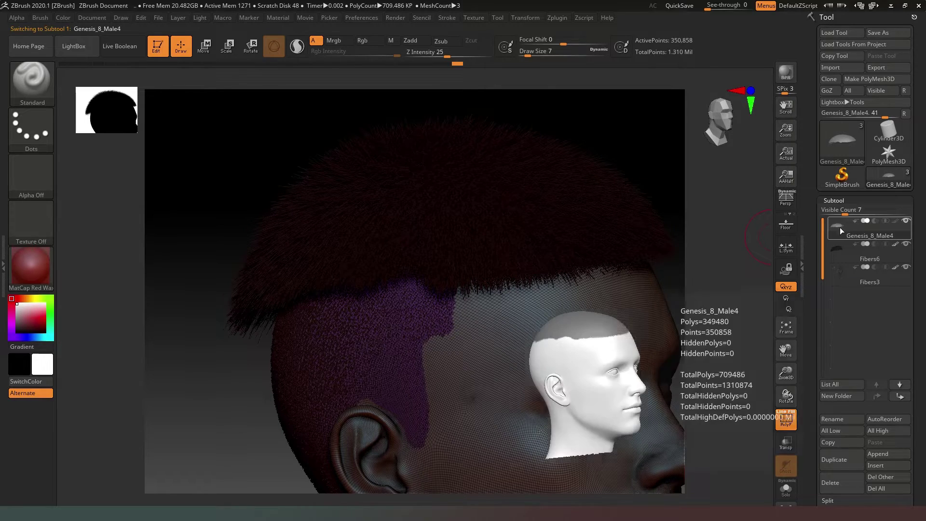
key(ctrl+shift)
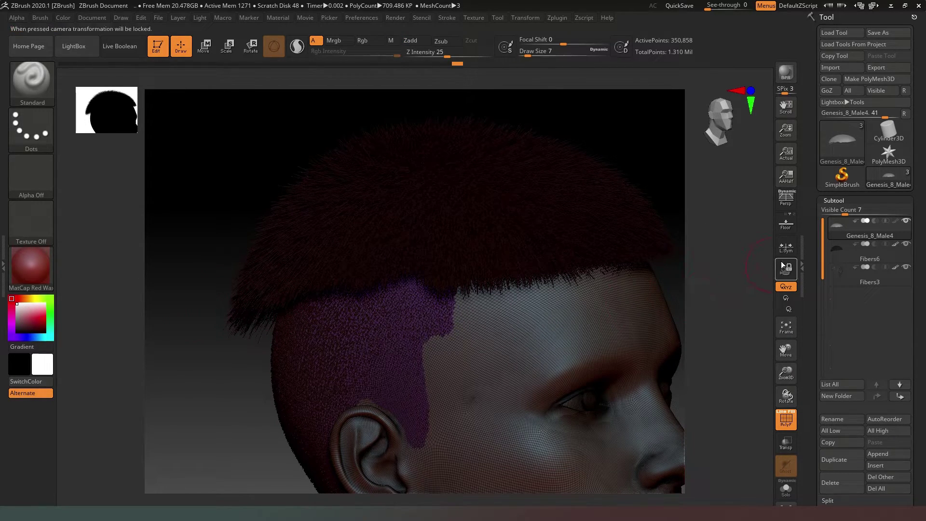
click(785, 325)
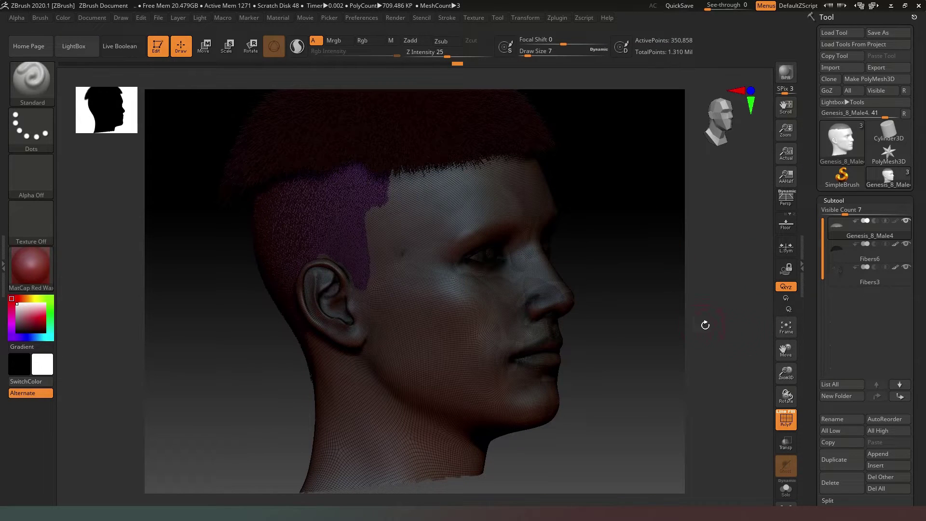
drag(624, 248, 704, 286)
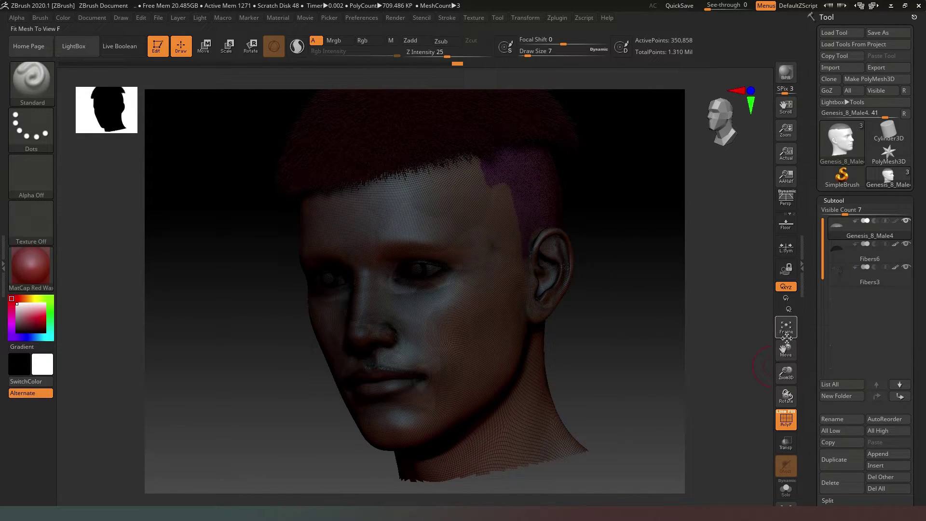
drag(782, 357, 781, 367)
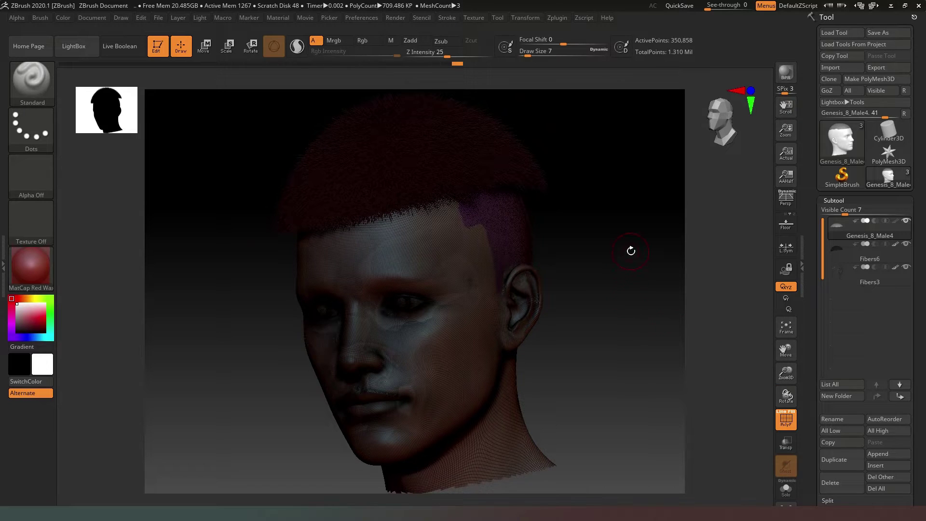
drag(630, 250, 672, 256)
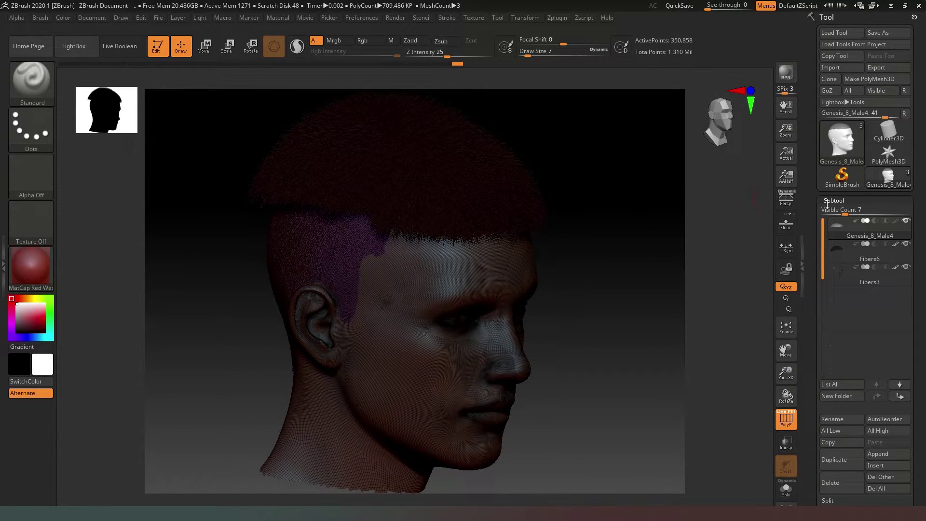
- Make Fibers6 the active subtool and pick the SnakeHook brush
mouse_move(846, 254)
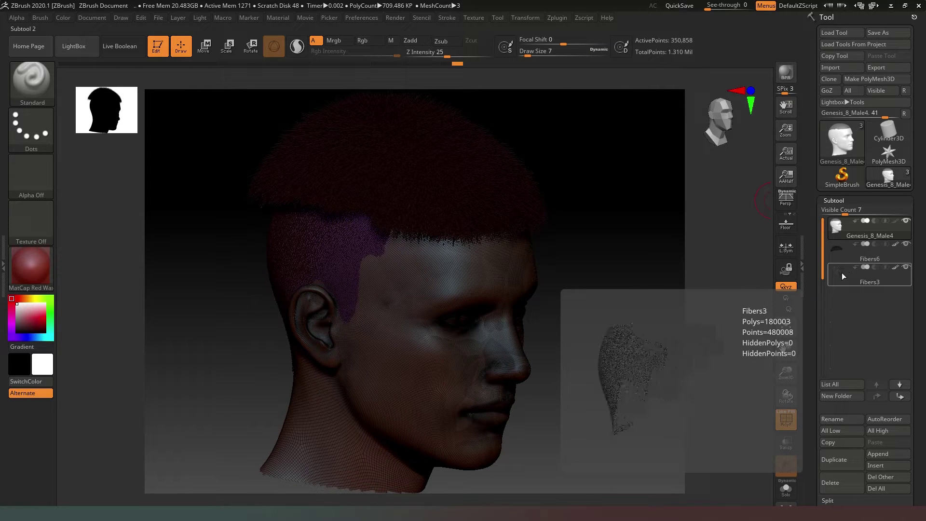
click(849, 247)
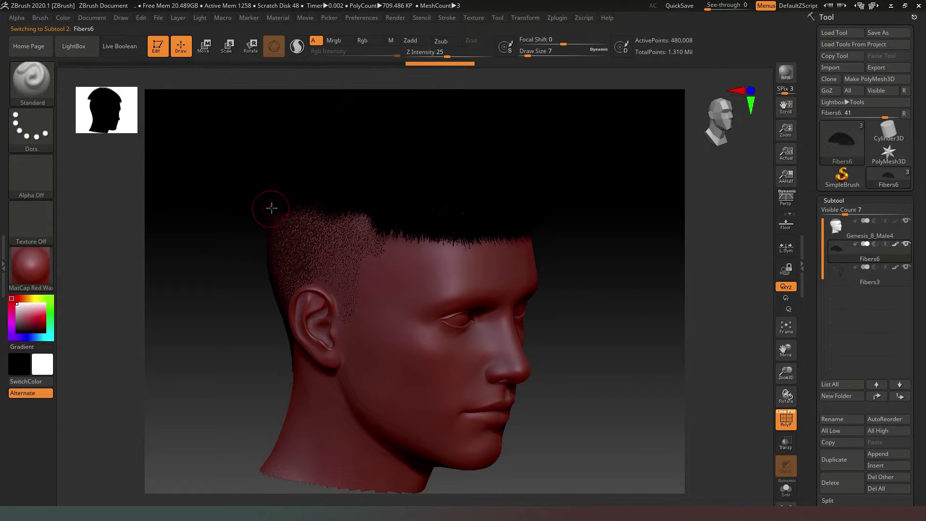
key(b)
key(s)
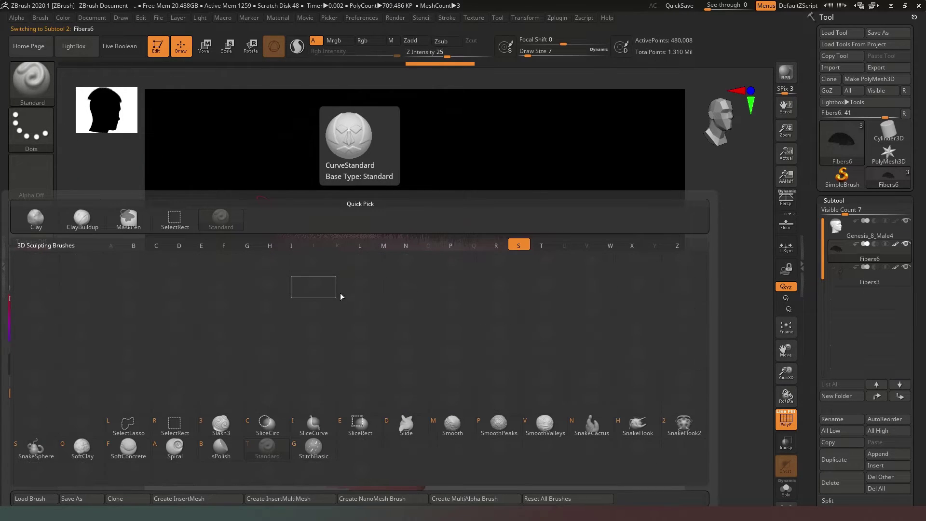
click(637, 427)
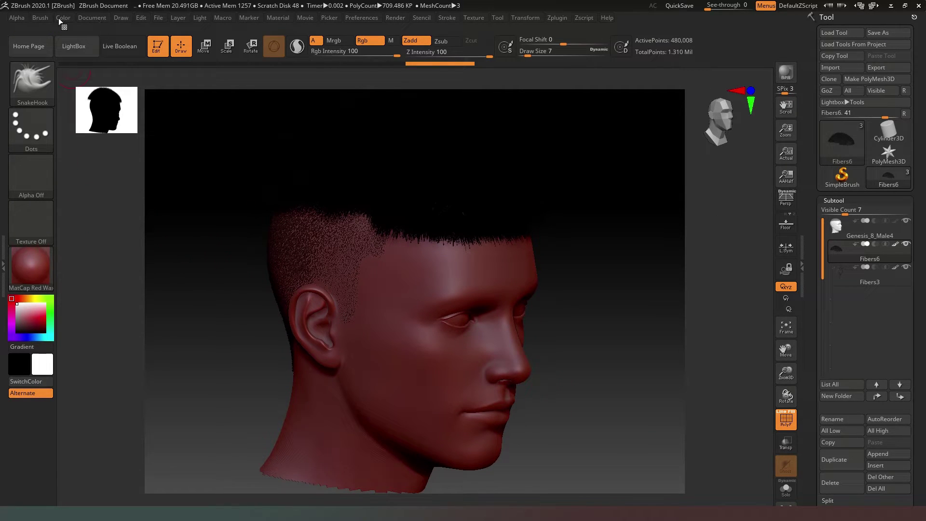
- Dock the Brush palette, set FiberMesh Front Collision Variations to 31 and Draw Size to 35
click(38, 20)
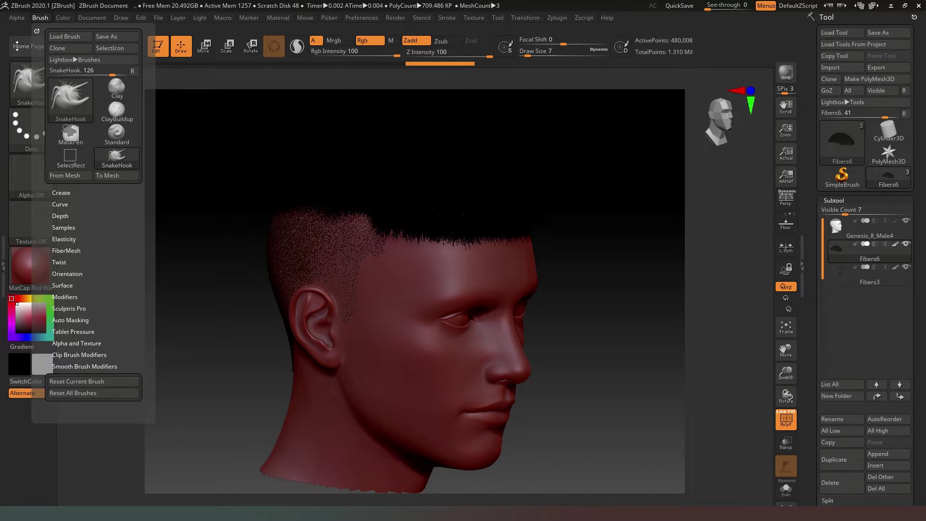
click(45, 19)
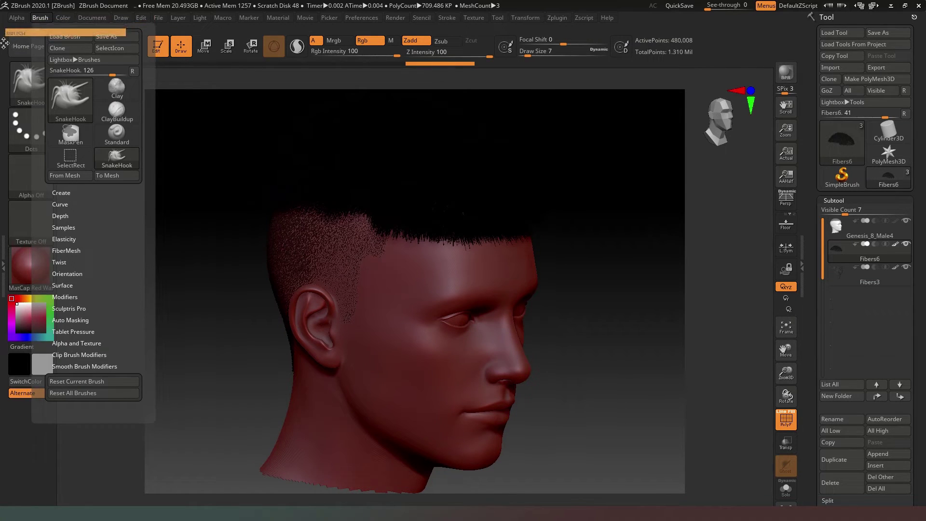
click(44, 28)
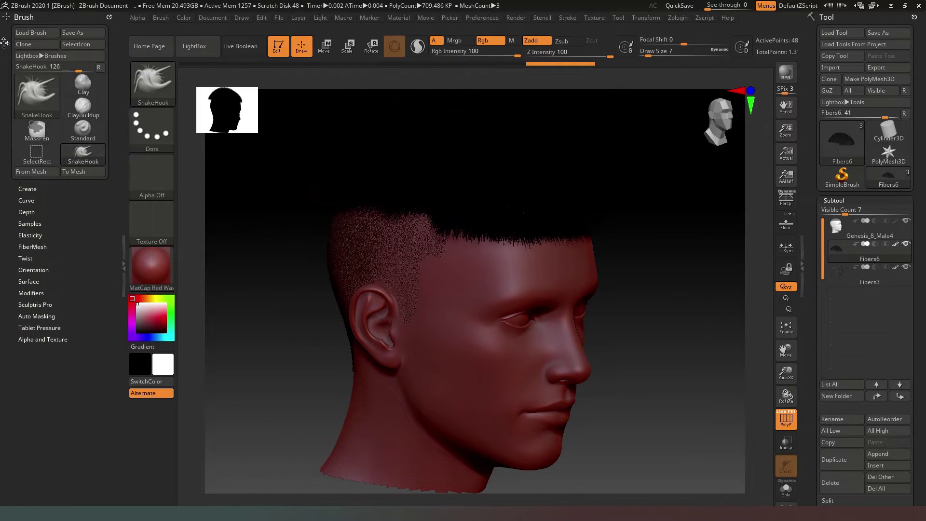
click(50, 247)
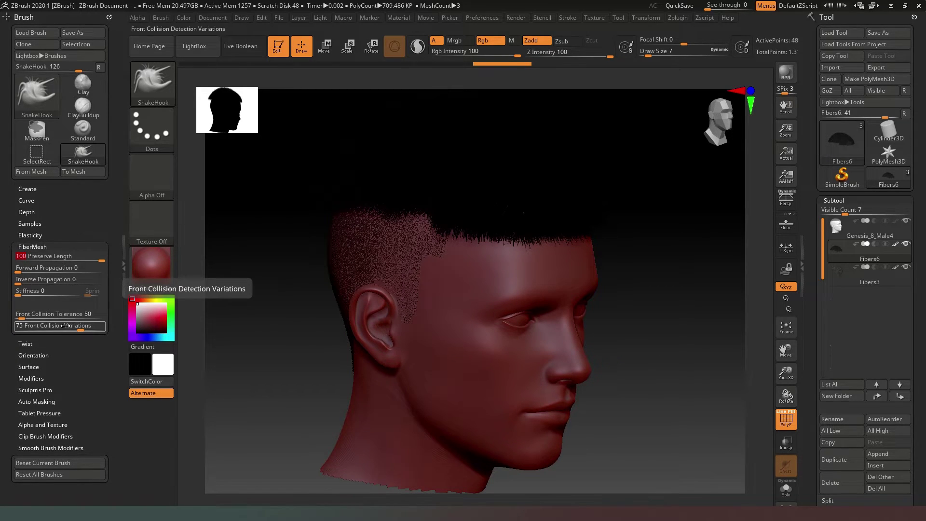
drag(59, 327, 43, 327)
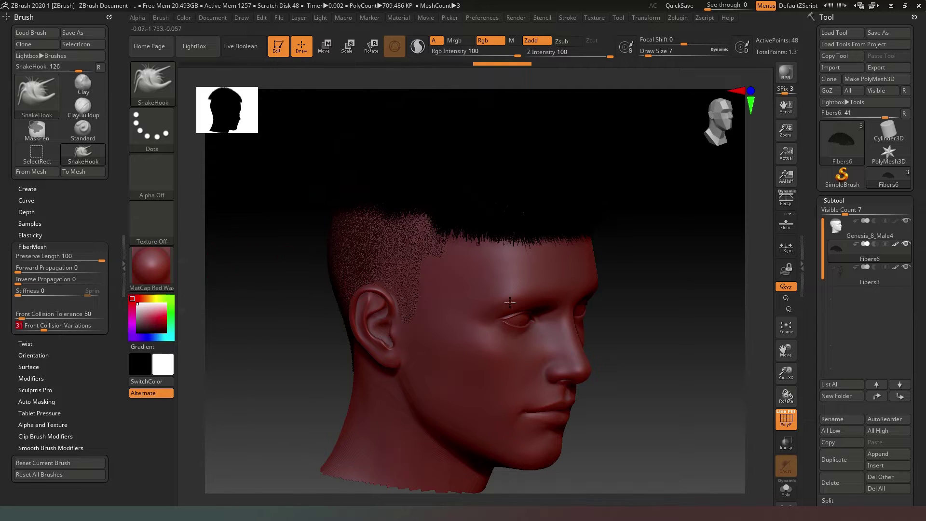
drag(698, 303, 677, 323)
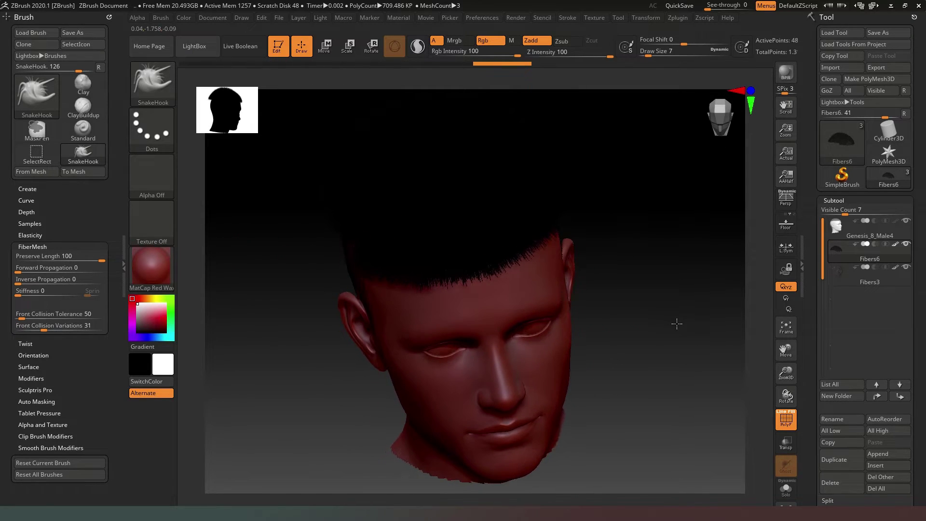
drag(651, 52, 658, 51)
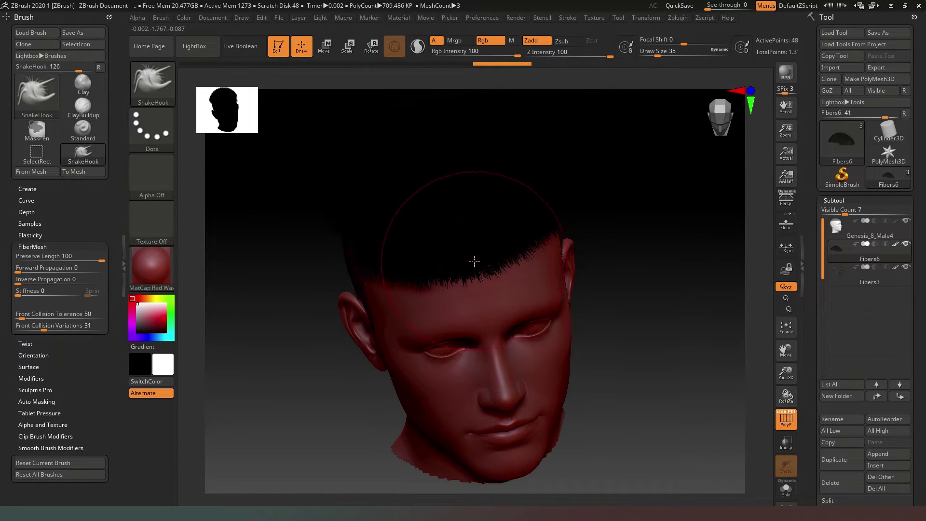
- Frame the hair mesh and turn the head to its side profile and back
drag(700, 232, 374, 242)
drag(614, 254, 734, 248)
click(787, 333)
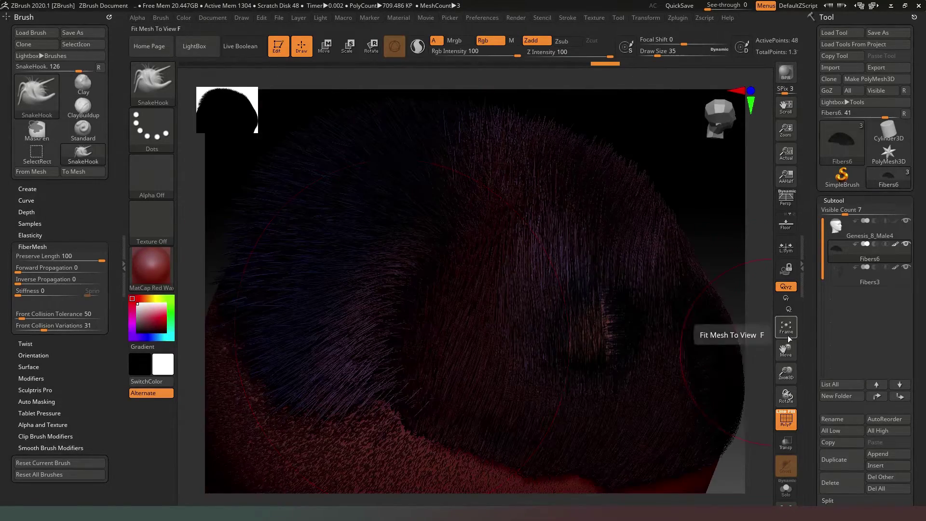
drag(432, 326, 328, 224)
drag(737, 219, 321, 216)
drag(682, 181, 700, 136)
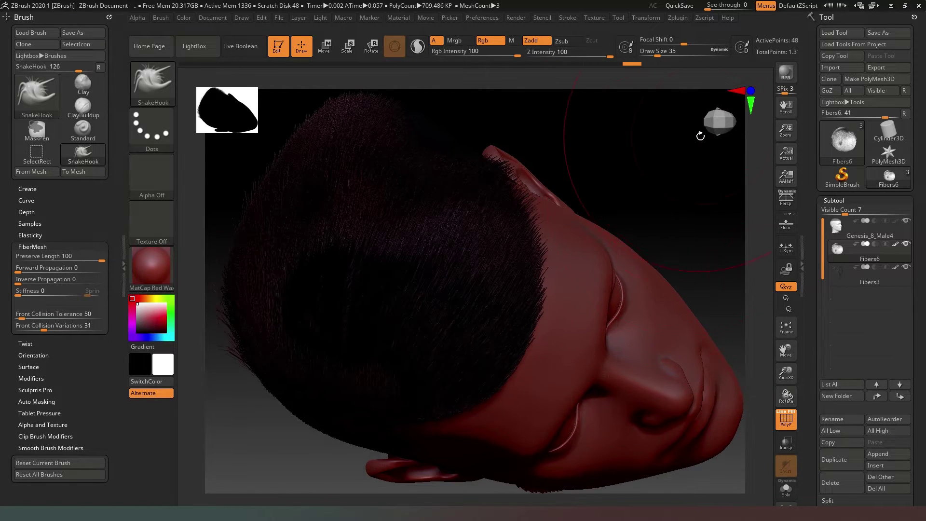
click(709, 122)
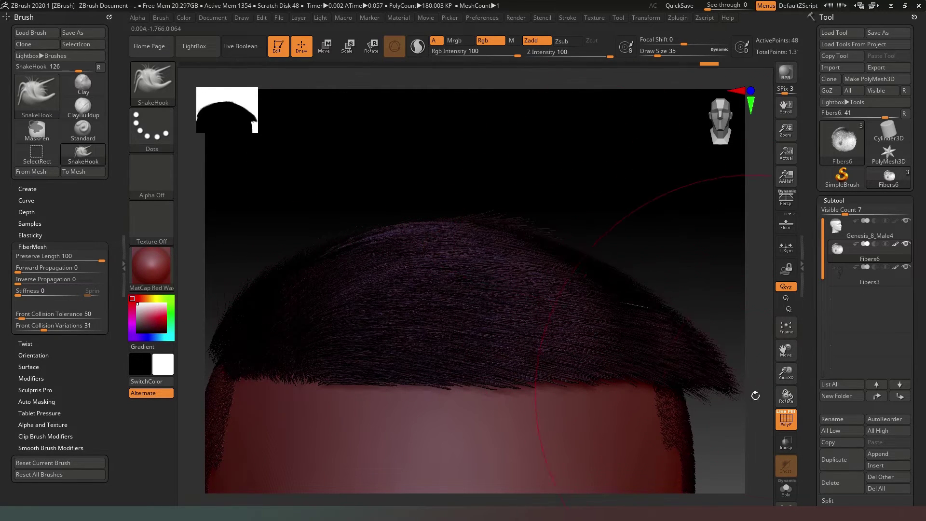
- Check the haircut from the top, back and sides, ending on the front view
mouse_move(756, 396)
alt+mouse_down()
mouse_move(699, 231)
mouse_move(718, 277)
mouse_move(661, 286)
mouse_move(730, 320)
mouse_move(531, 149)
mouse_move(705, 184)
mouse_move(398, 135)
alt+mouse_up()
drag(542, 291, 523, 302)
drag(540, 392, 631, 187)
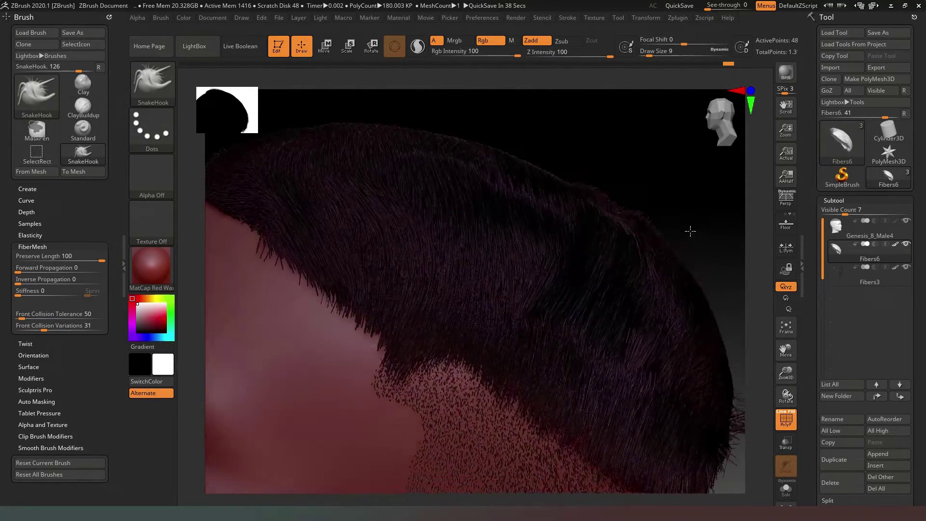
drag(689, 232, 544, 235)
mouse_move(408, 257)
mouse_down()
mouse_move(629, 252)
mouse_move(474, 296)
mouse_move(589, 331)
mouse_move(499, 301)
mouse_move(623, 250)
mouse_move(695, 374)
mouse_move(702, 255)
mouse_move(695, 275)
mouse_up()
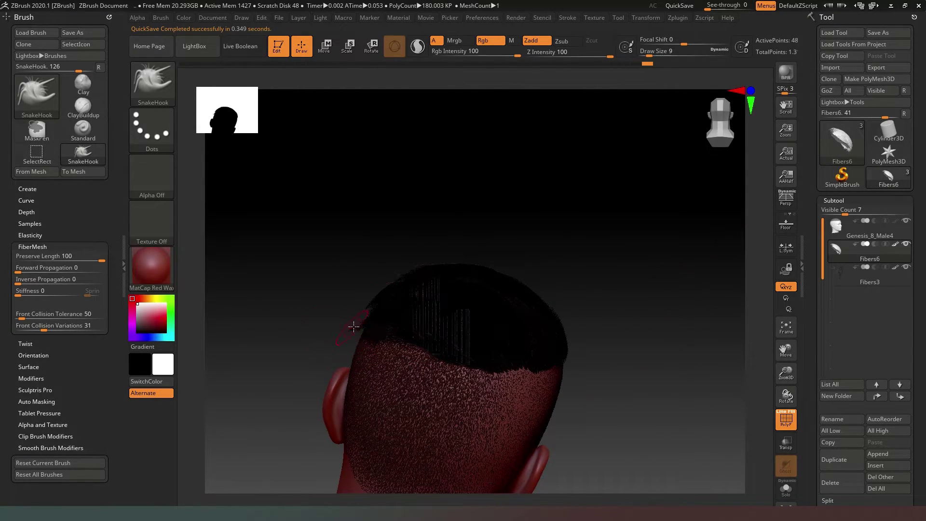
drag(353, 327, 693, 322)
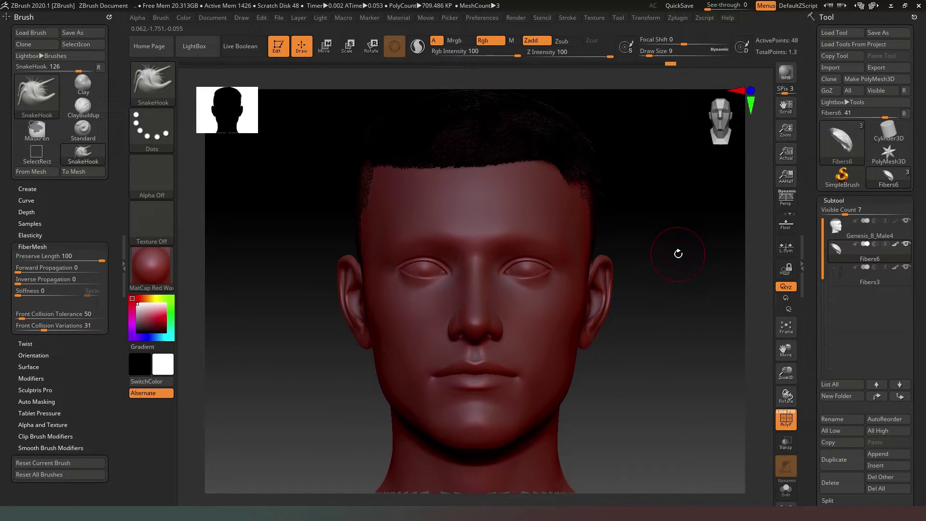
- Select Fibers3, then make Fibers6 active again, and inspect the fibres without the head
drag(671, 261, 760, 271)
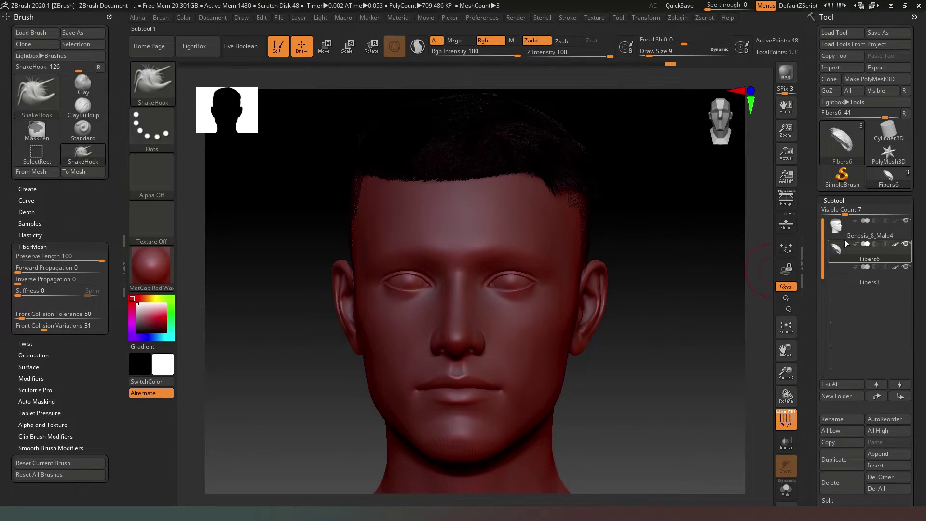
click(846, 266)
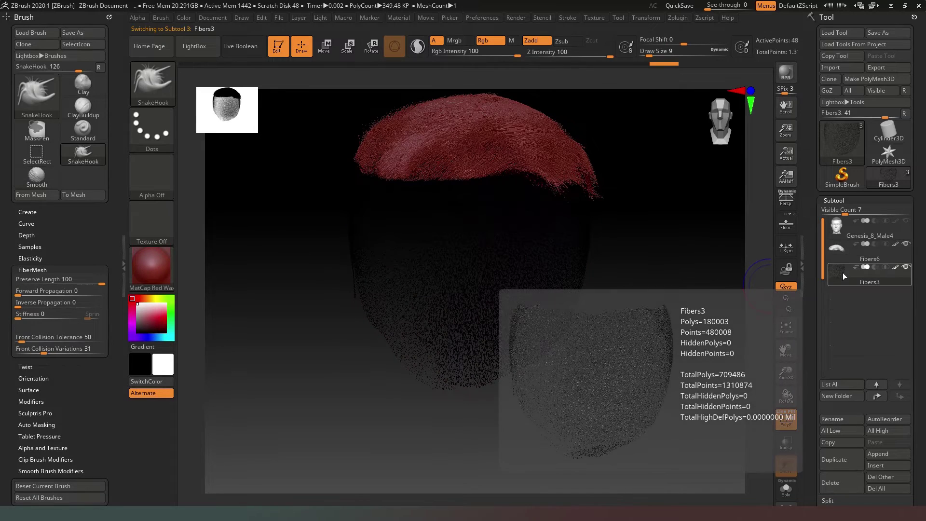
click(849, 251)
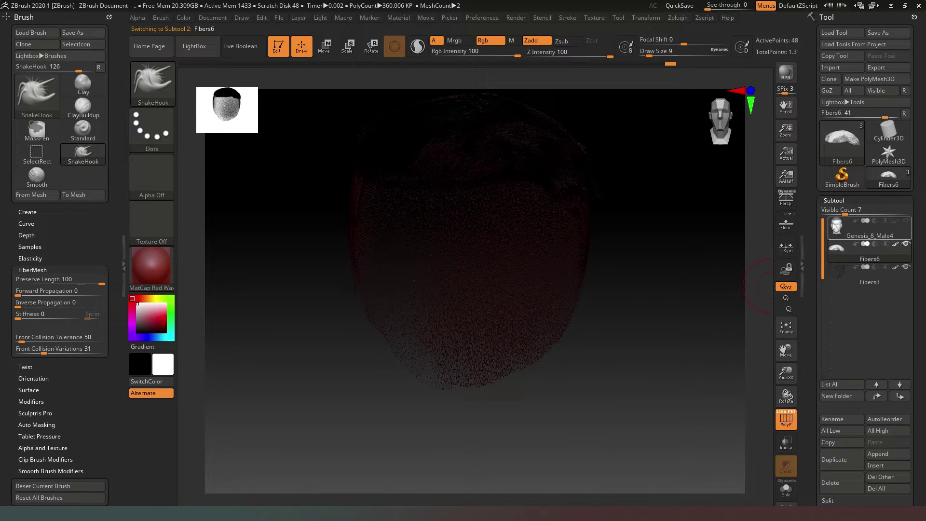
drag(697, 250, 666, 265)
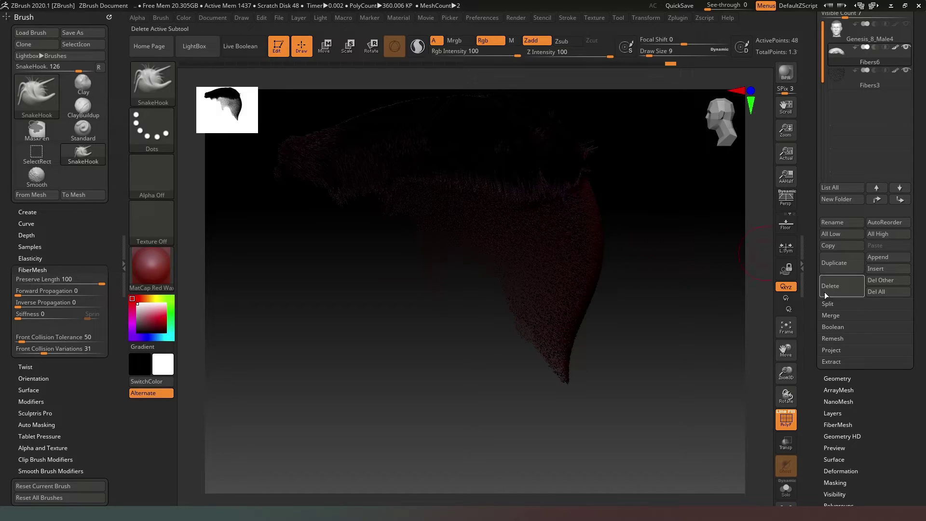
- MergeVisible the hair fibres into Merged_Fibers7 and turn the merged hair to face front
click(841, 317)
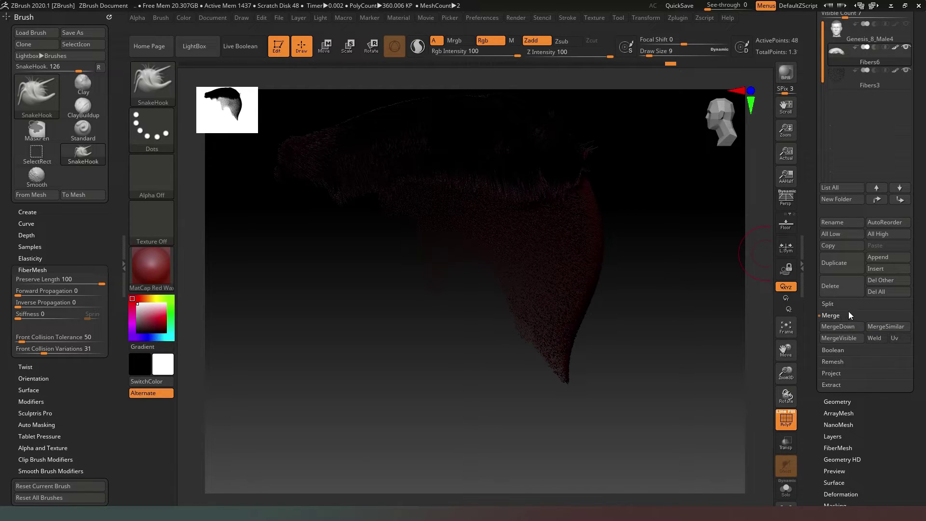
click(853, 338)
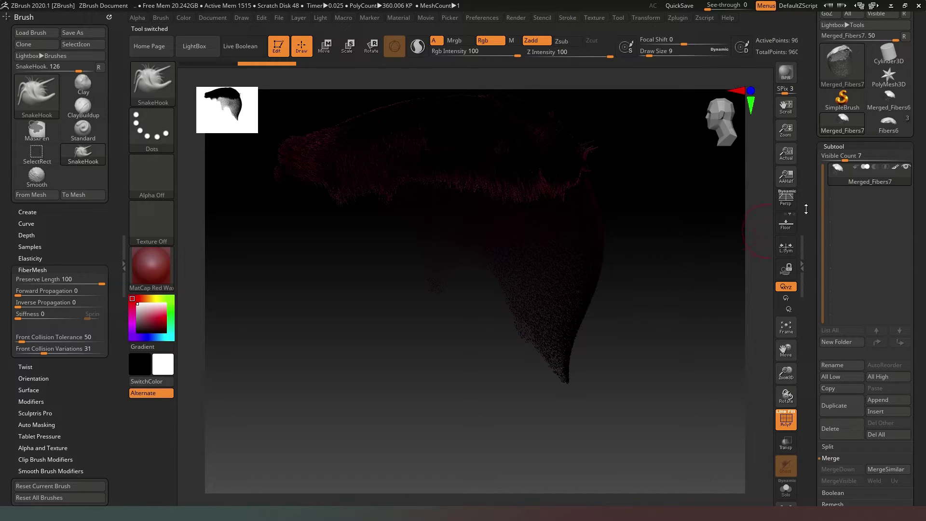
mouse_move(666, 252)
mouse_down()
mouse_move(703, 248)
mouse_move(654, 256)
mouse_up()
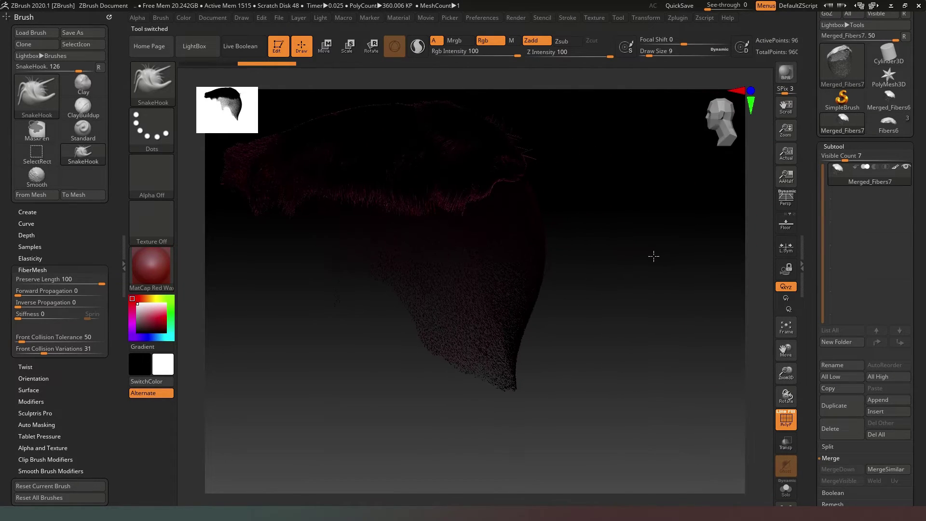
drag(672, 196, 681, 236)
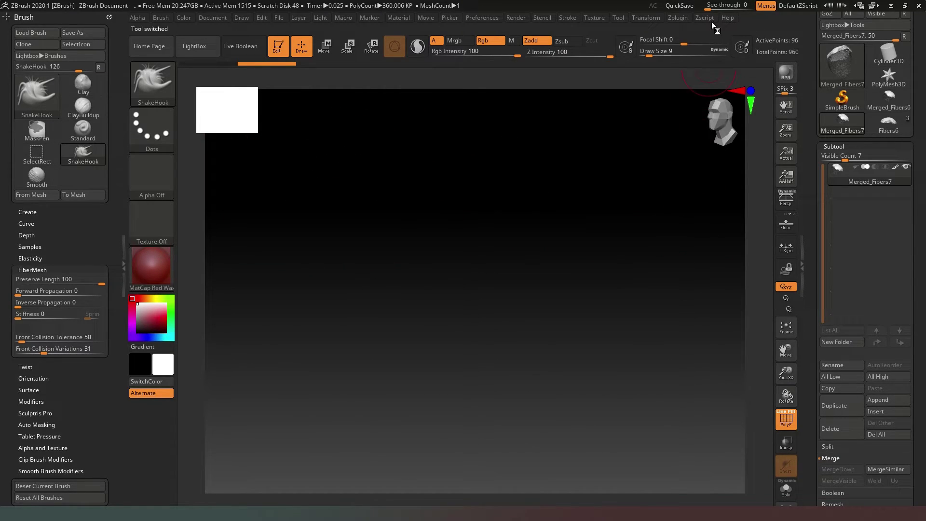
drag(875, 120, 875, 197)
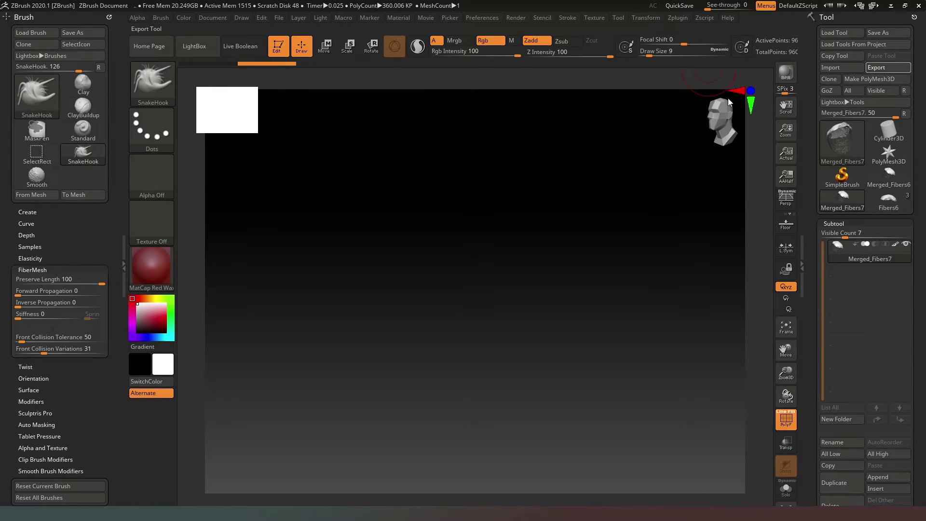
- Export the merged hair as the OBJ 'male hair' into D:\mocap files
click(888, 67)
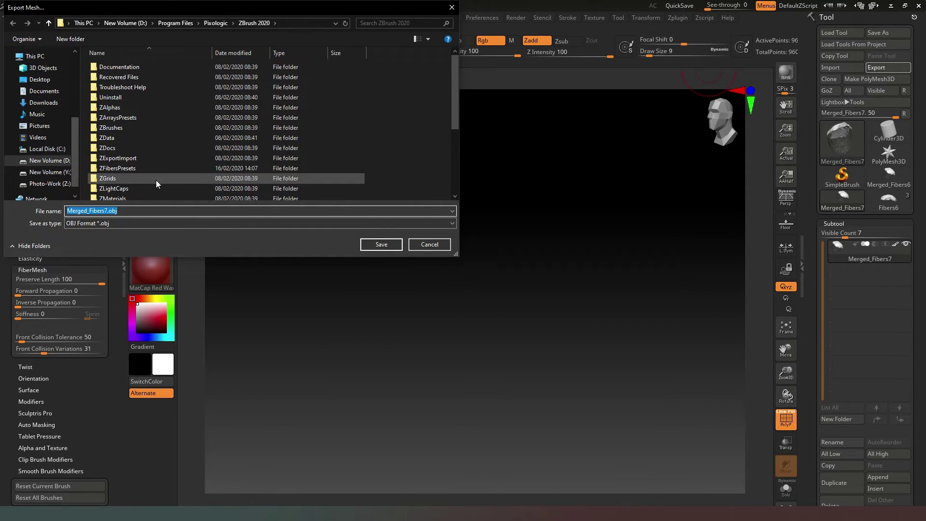
text(m,ale hair)
click(58, 166)
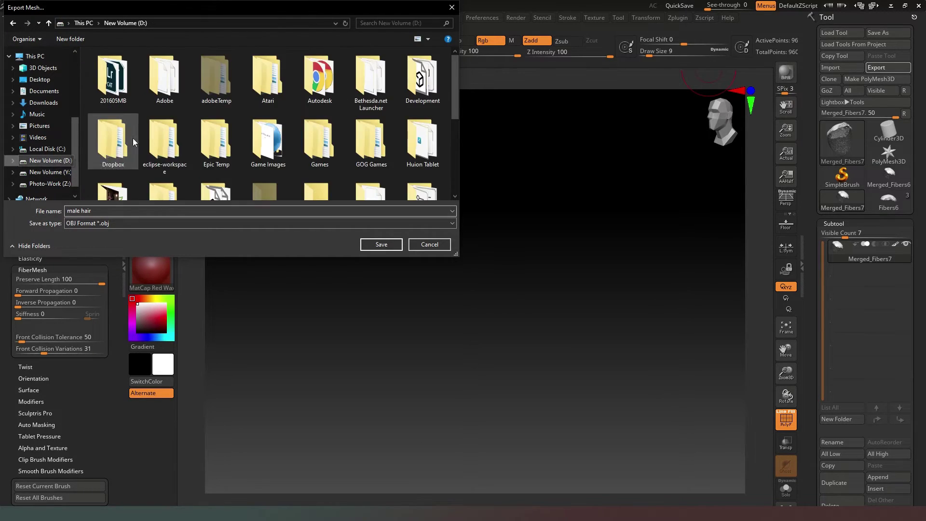
scroll(254, 126, down, 1)
double_click(203, 162)
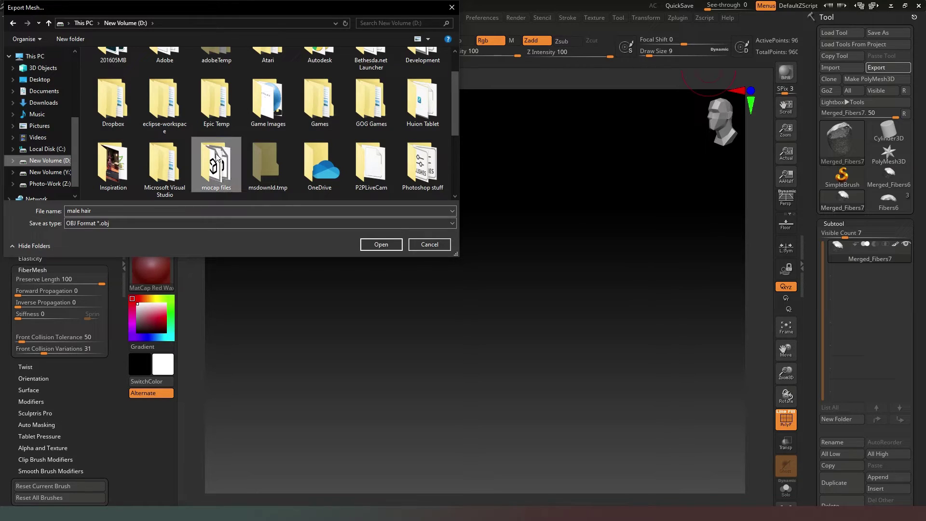
click(381, 245)
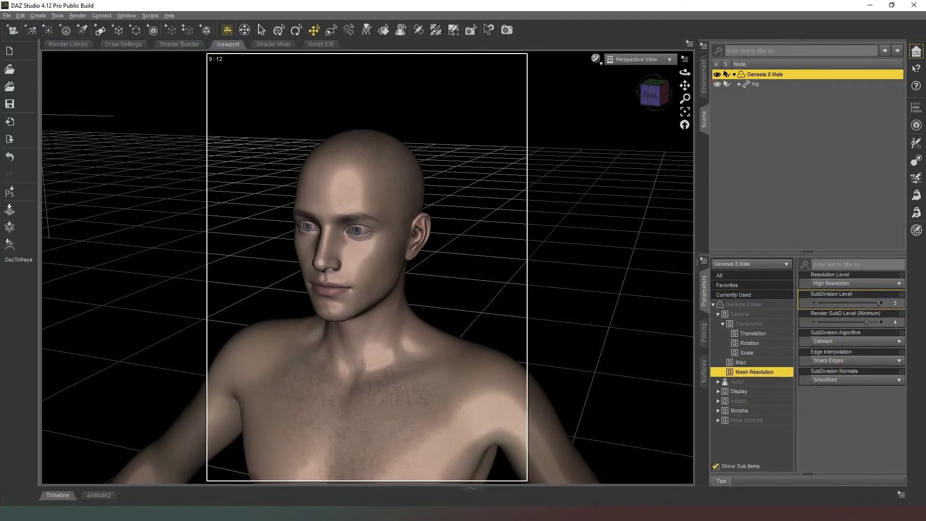
- Import the 'male hair' OBJ with the default OBJ Import Options and view it from the left
click(7, 16)
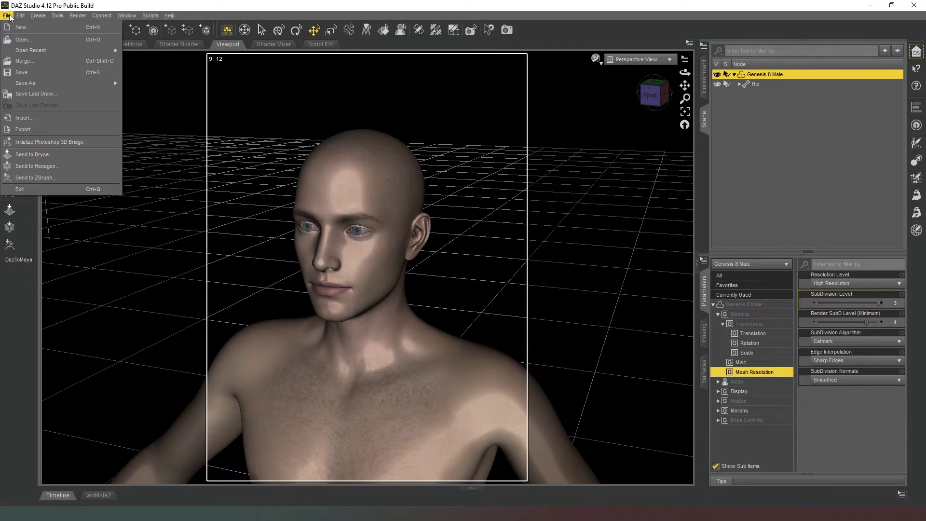
click(24, 118)
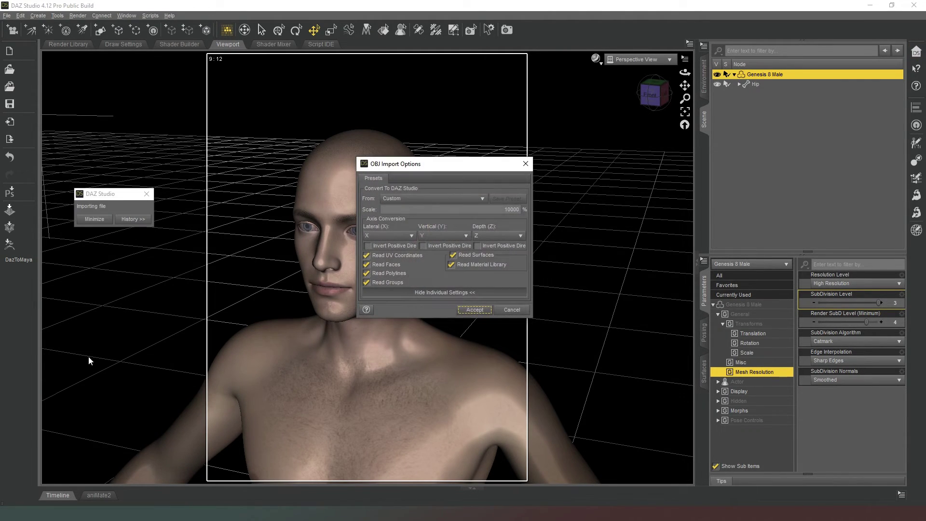
click(471, 310)
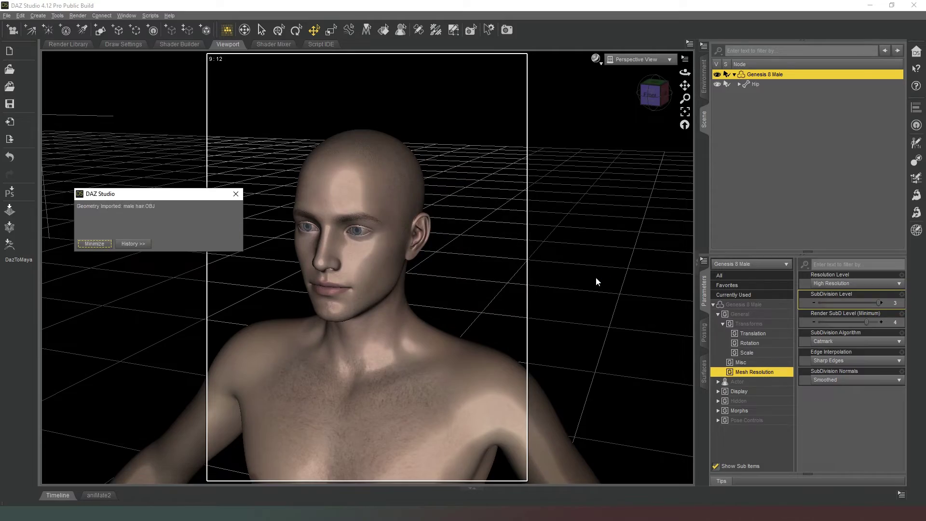
drag(651, 94, 497, 97)
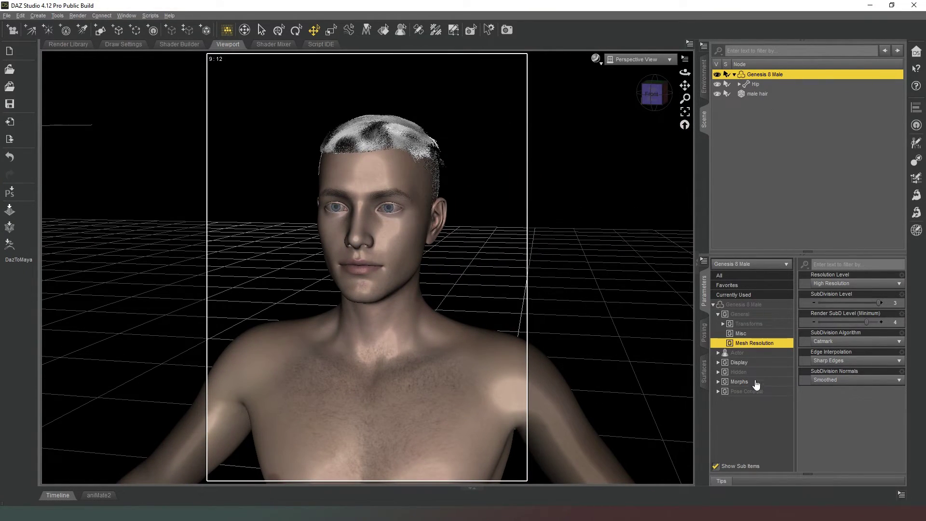
- Set the male hair surface's Base Color to near-black (0.0003)
click(757, 94)
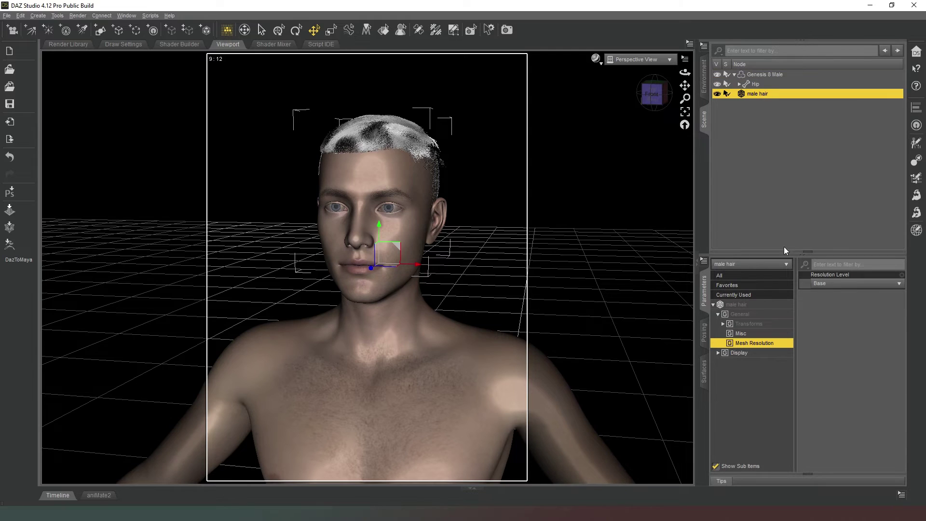
click(704, 371)
click(733, 314)
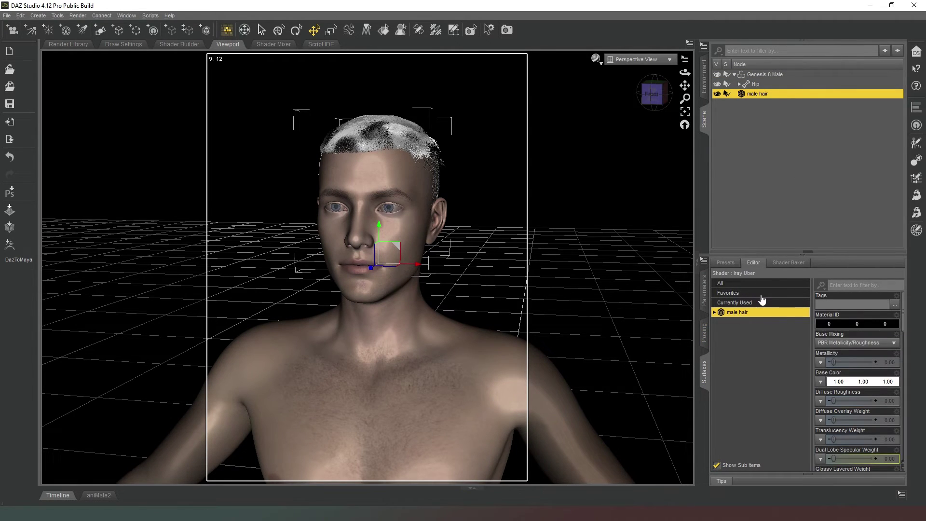
click(845, 381)
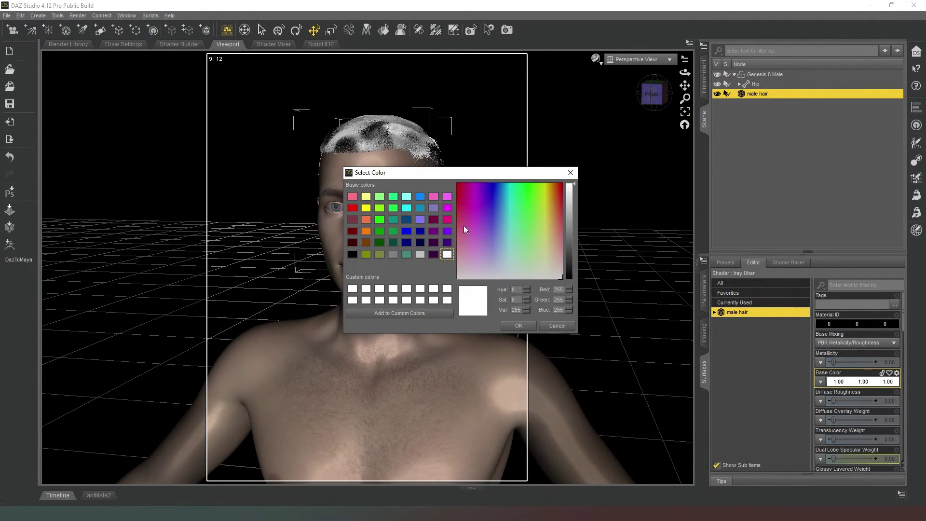
drag(572, 264, 567, 280)
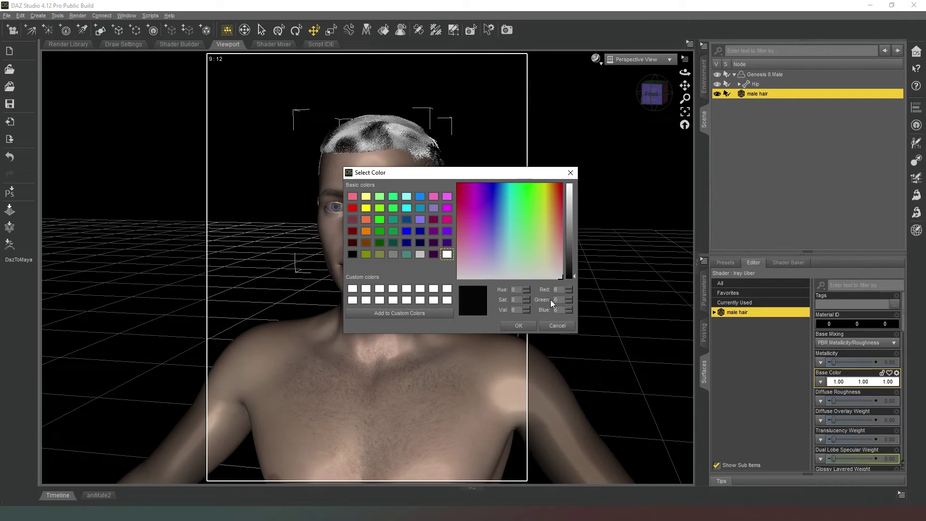
click(519, 326)
click(654, 93)
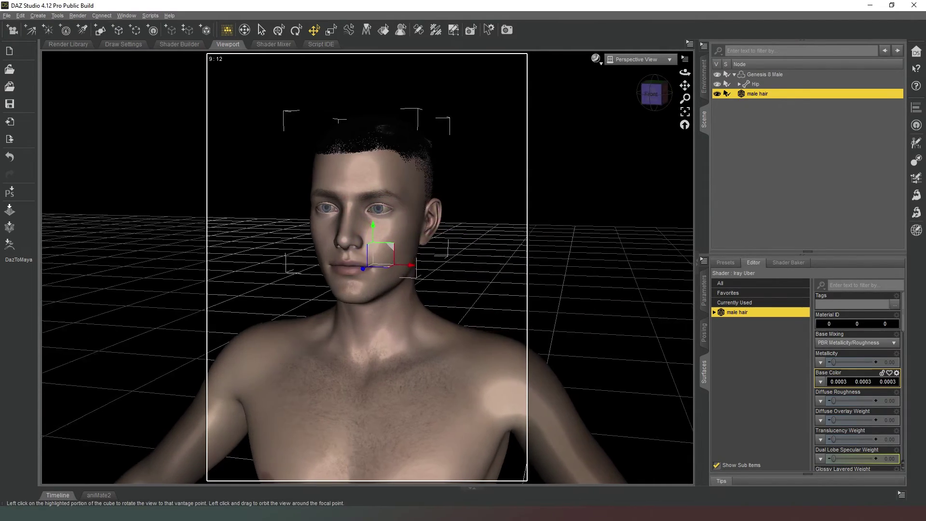
- Inspect the black hair from around and above the head, then return to Front view
drag(654, 94, 612, 200)
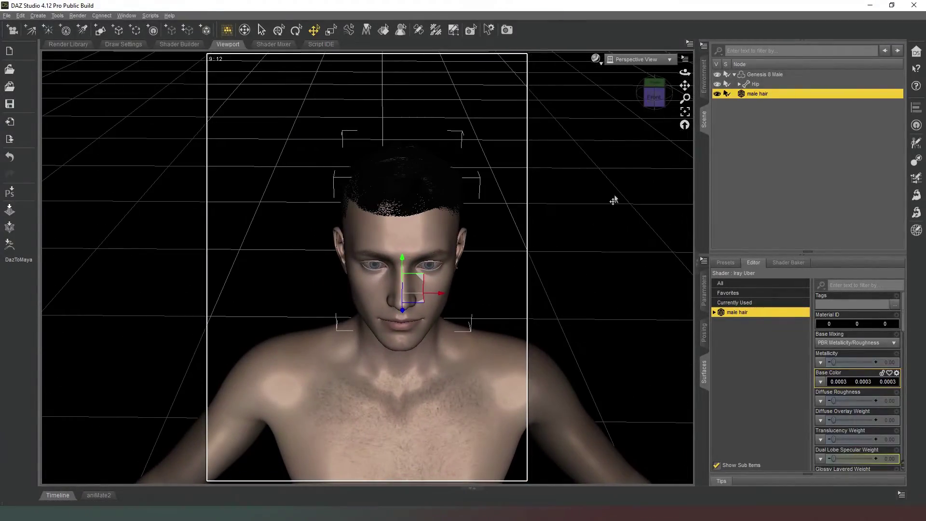
drag(654, 97, 454, 237)
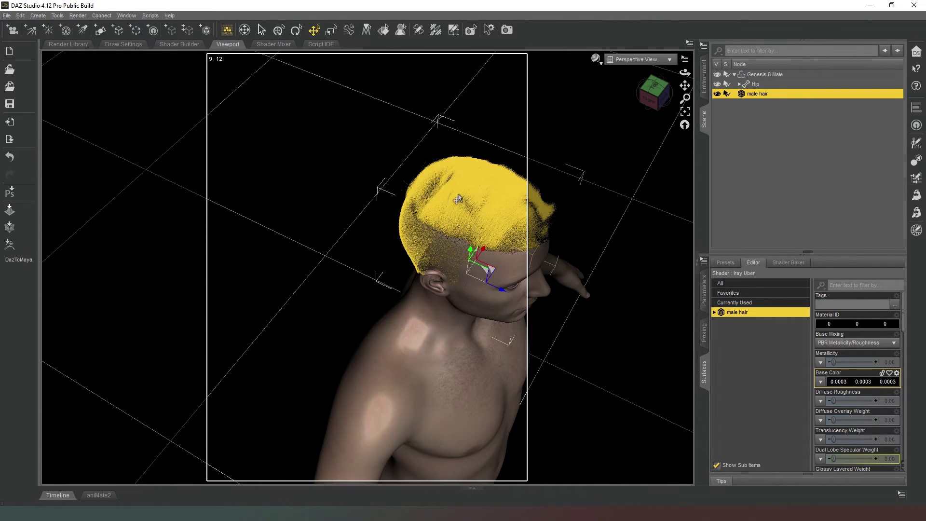
drag(646, 110, 656, 99)
click(655, 94)
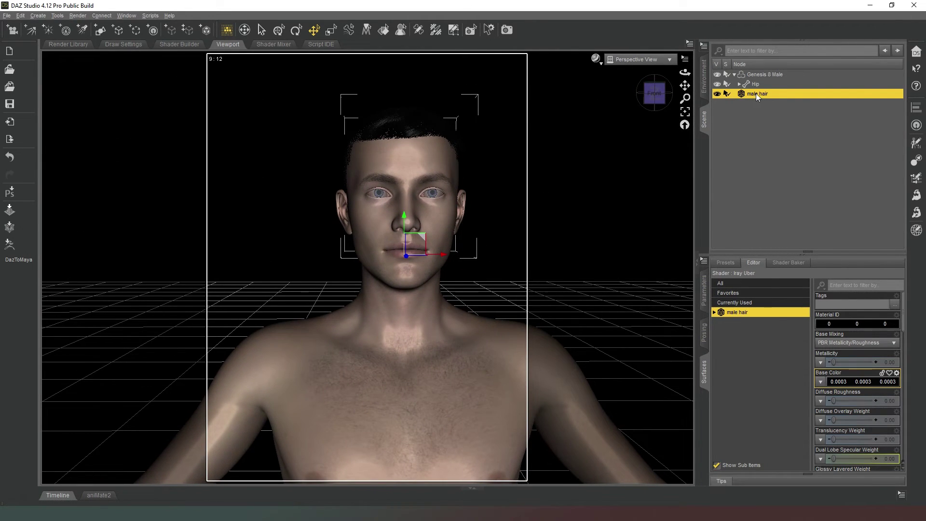
- Transfer Genesis 8 Male rigging to male hair using the Hair/Short Hair projection template
click(917, 161)
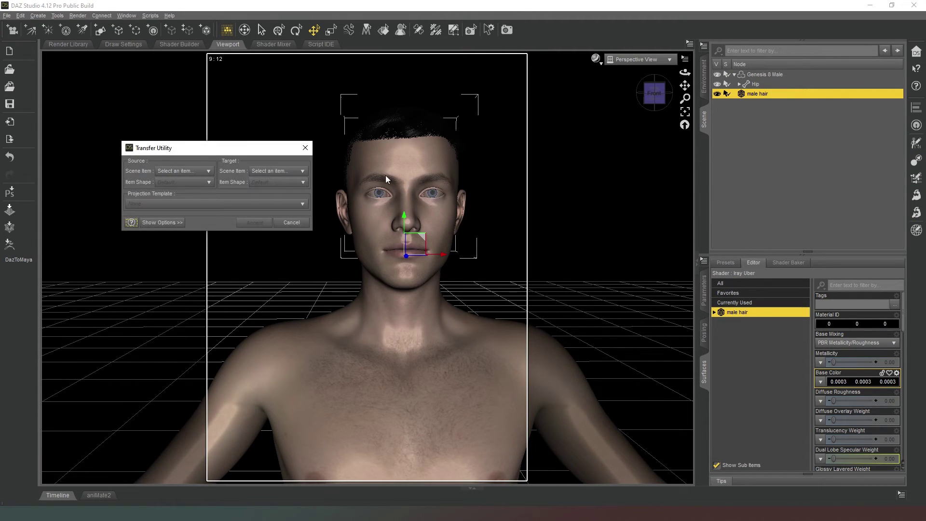
click(183, 169)
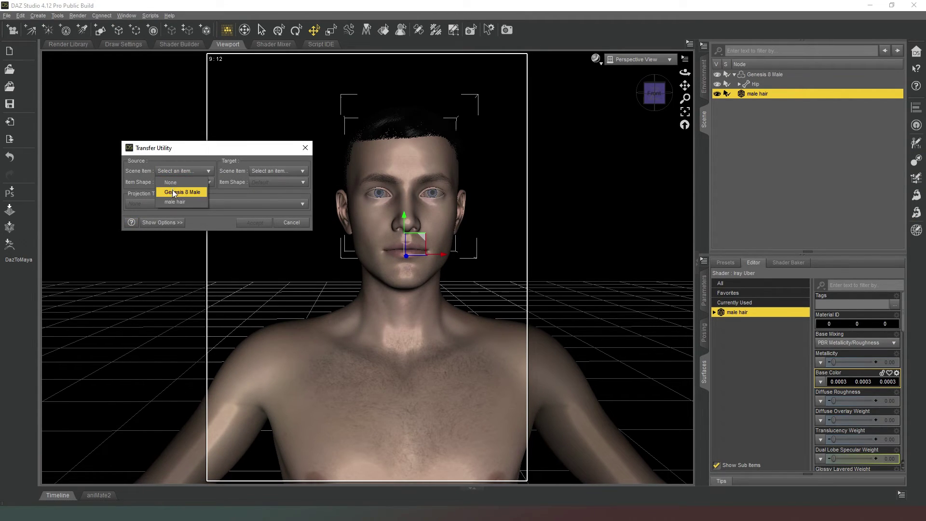
click(184, 248)
click(275, 172)
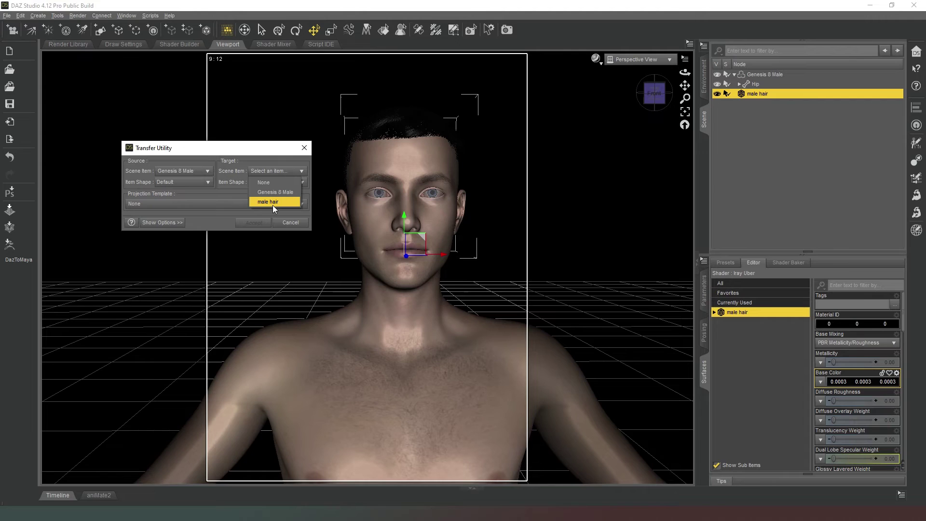
click(273, 205)
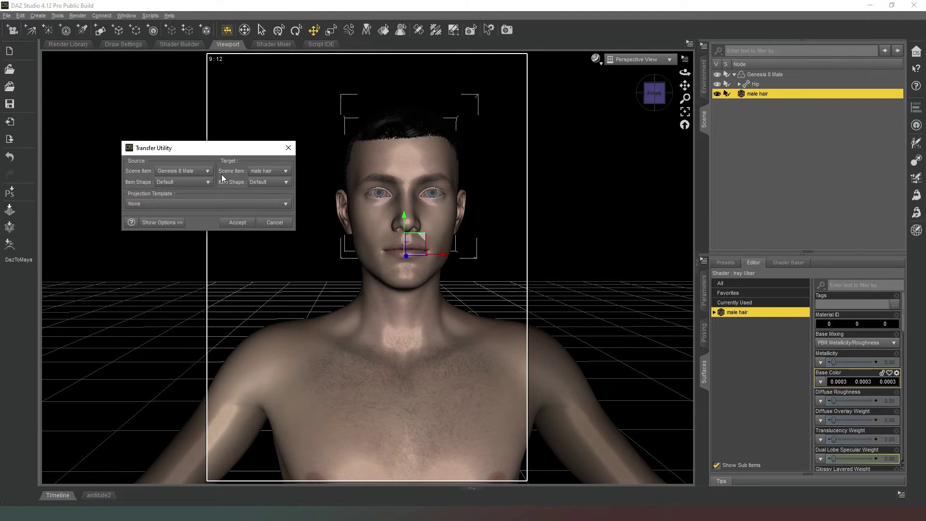
click(195, 203)
mouse_move(146, 245)
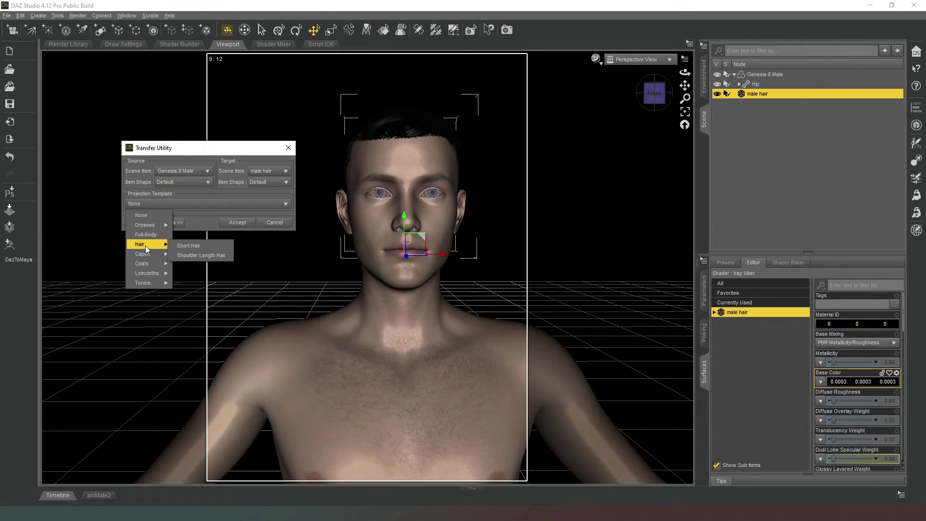
click(186, 244)
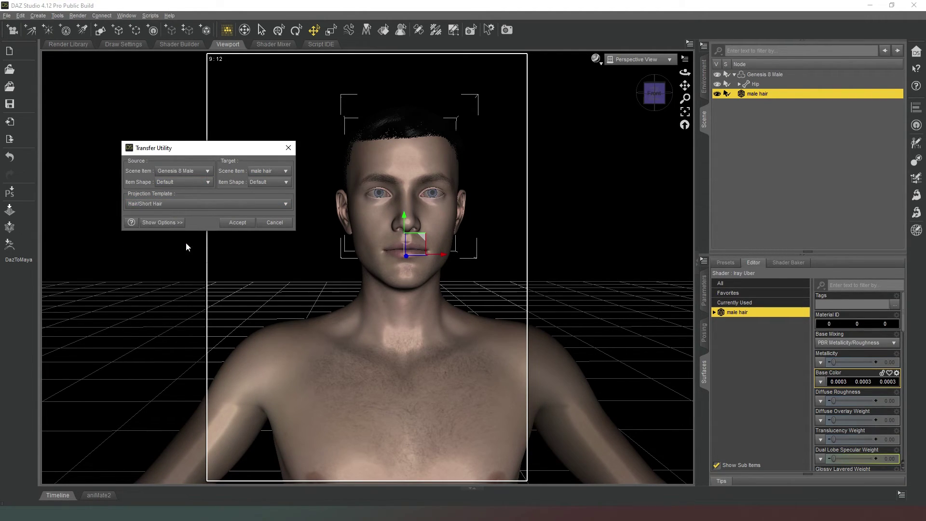
click(236, 223)
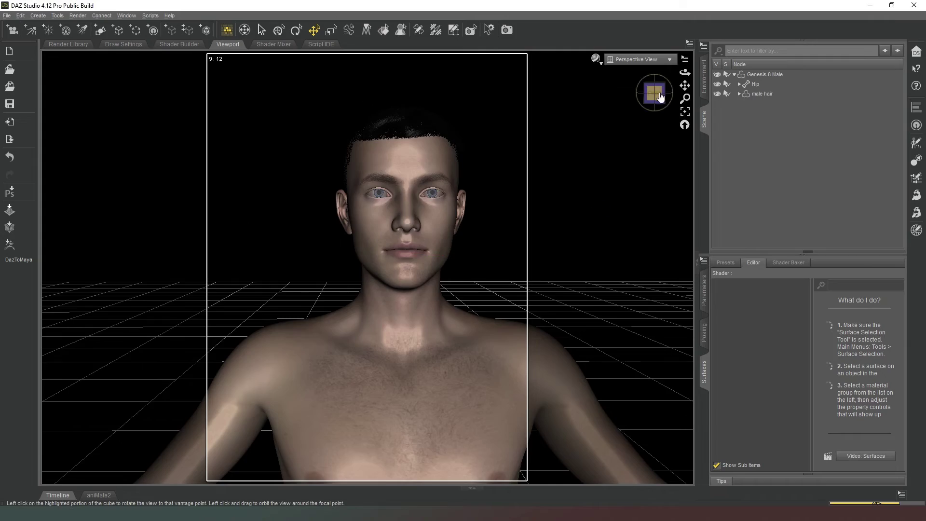
- Switch the viewport DrawStyle to NVIDIA Iray and face the figure
alt+drag(597, 212, 534, 33)
click(596, 58)
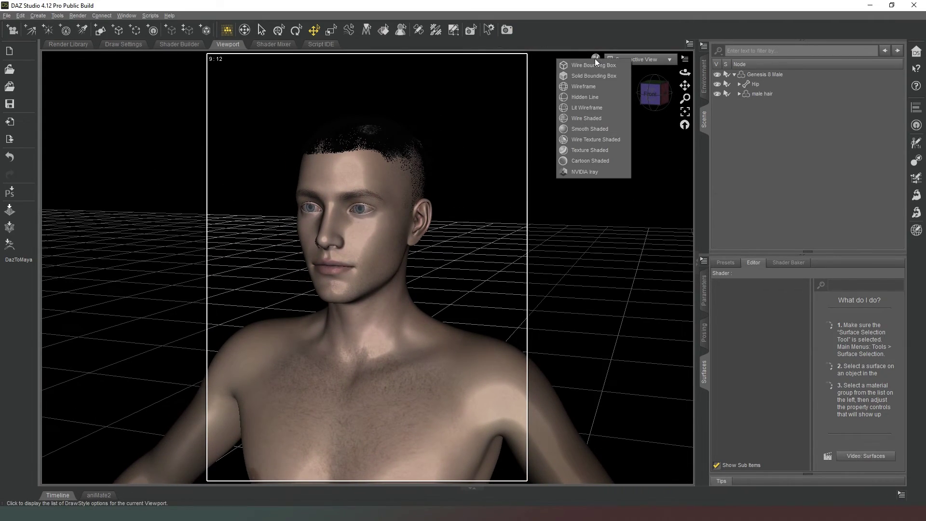
click(591, 171)
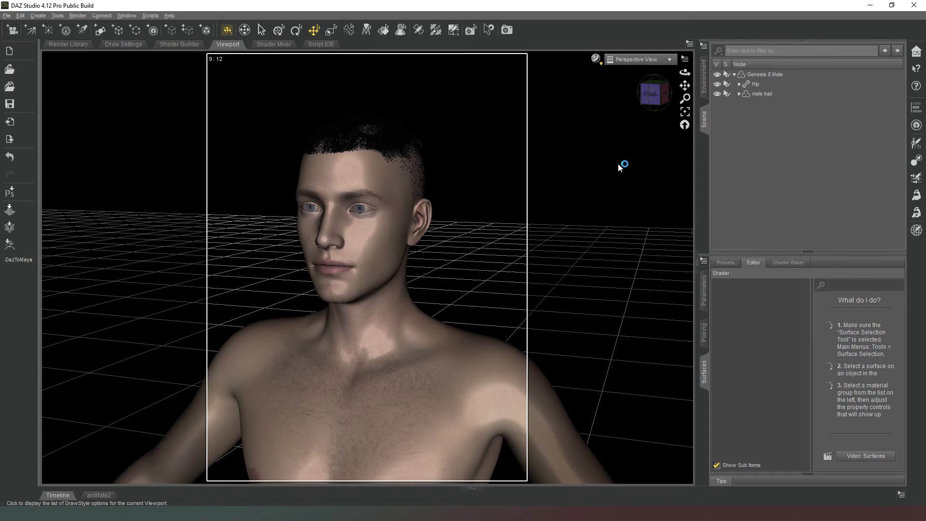
alt+drag(612, 165, 434, 159)
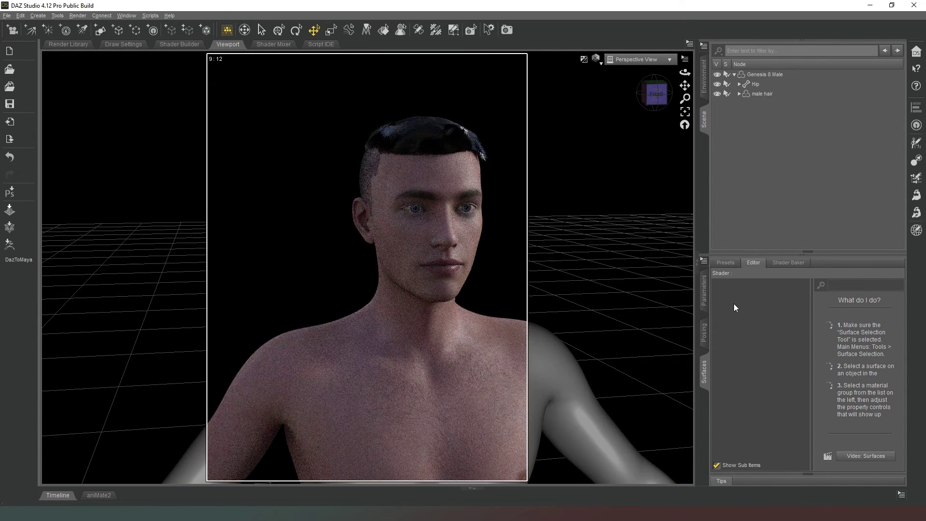
- Set Glossy Layered Weight to 0 on the male hair's default surface
click(763, 94)
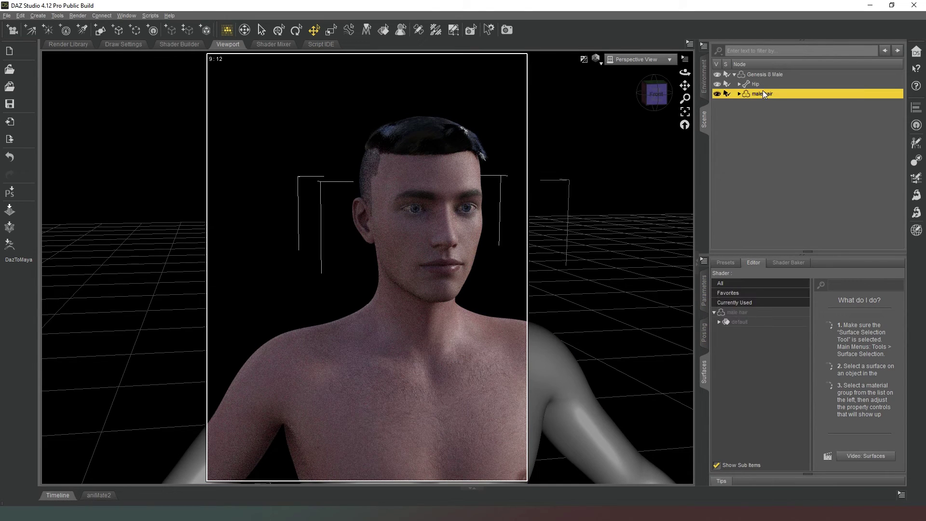
click(729, 322)
click(720, 321)
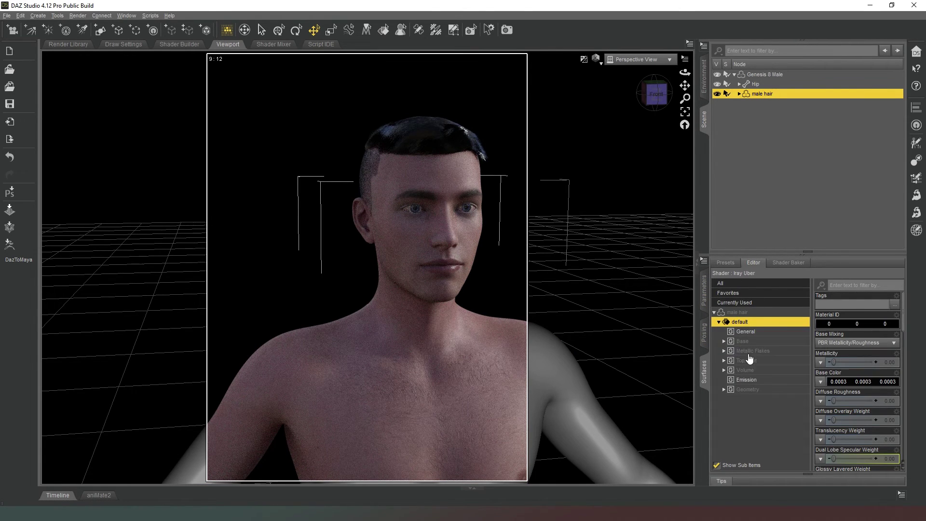
scroll(855, 355, down, 5)
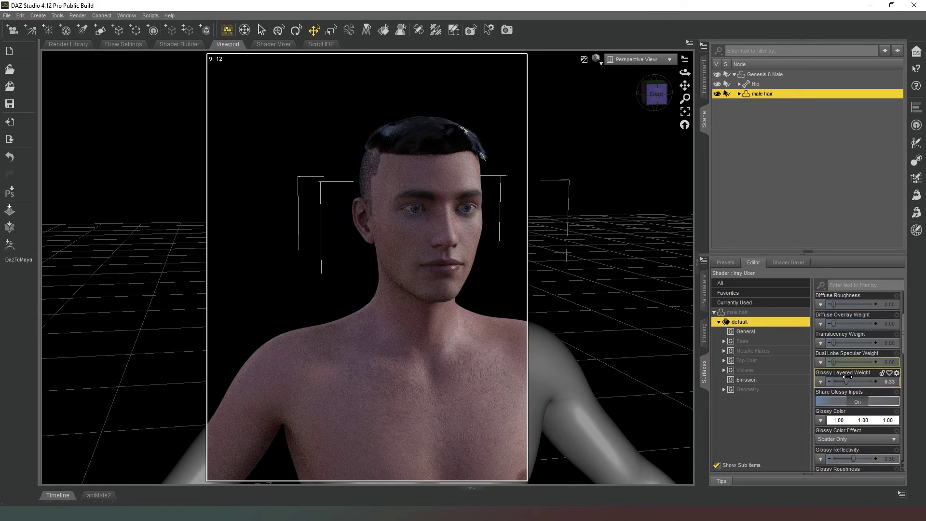
drag(845, 379, 836, 380)
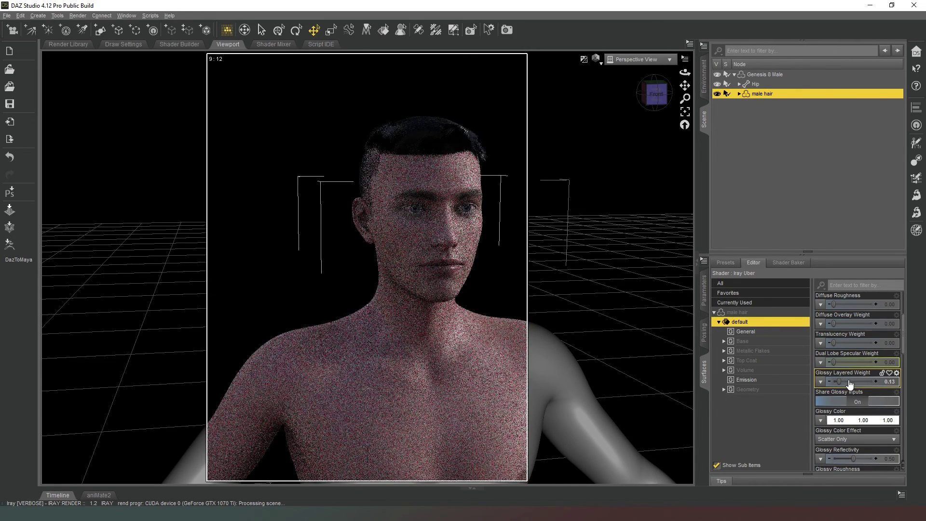
click(889, 381)
text(0)
key(Return)
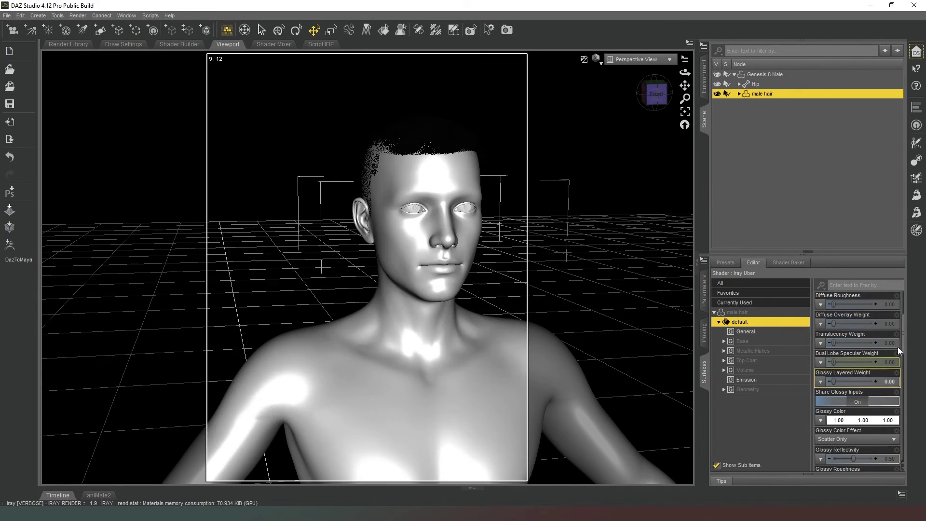
- View the matte hair from the side, then return to the front and recentre the figure
drag(655, 94, 722, 115)
drag(654, 107, 677, 112)
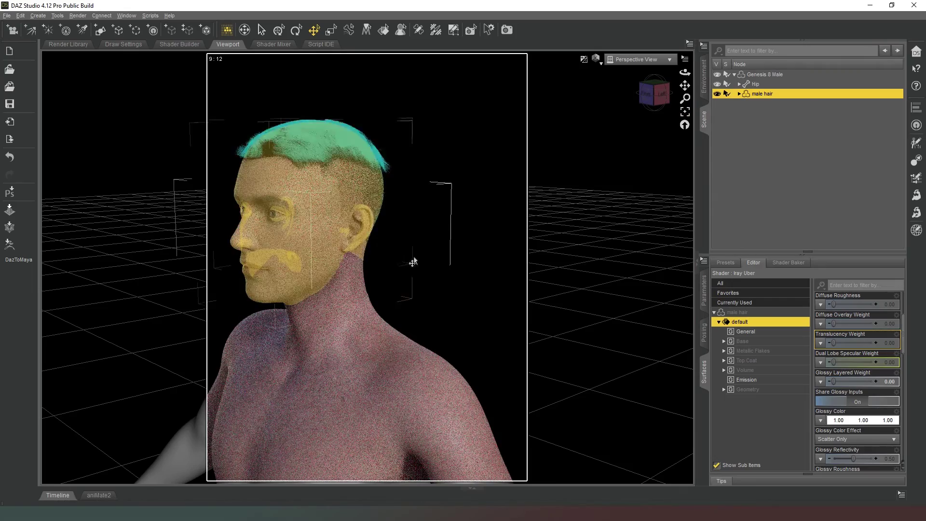
click(646, 94)
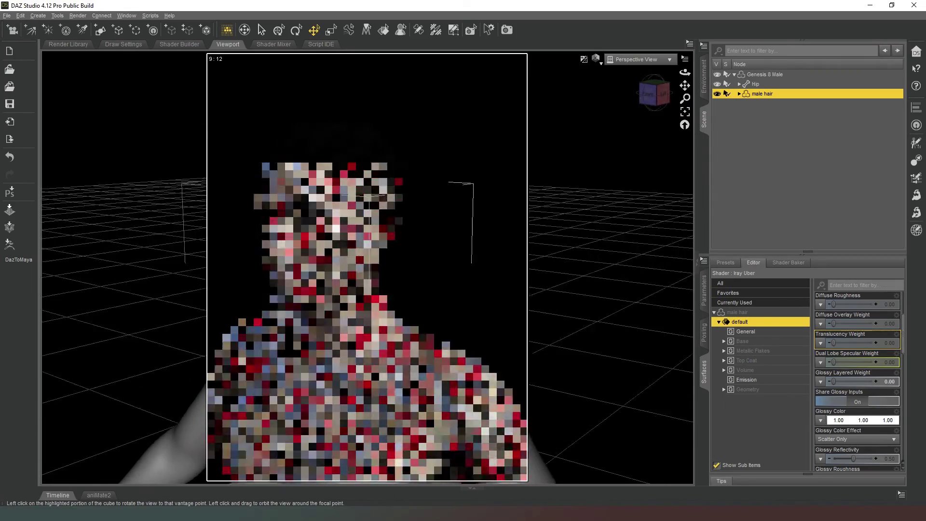
drag(685, 85, 611, 151)
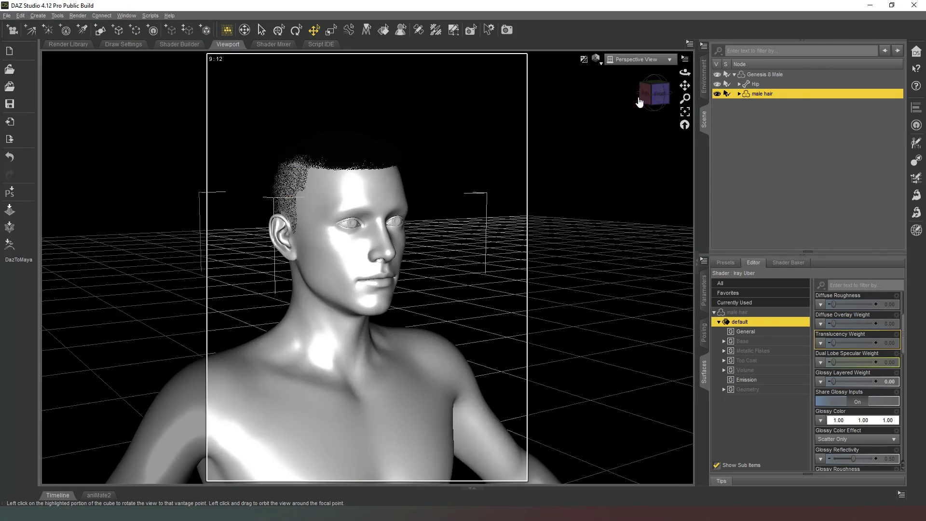